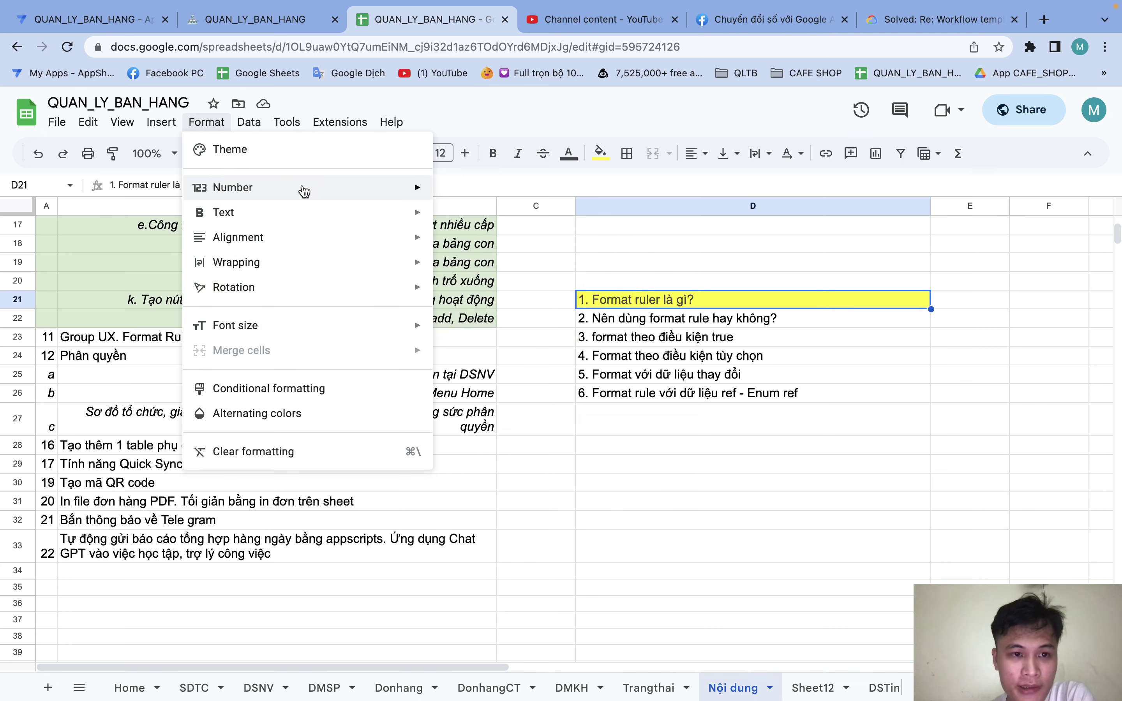
Examine the spreadsheet's text formatting options and the fill colours available for the cell "1. Format ruler là gì?".
mouse_move(276, 213)
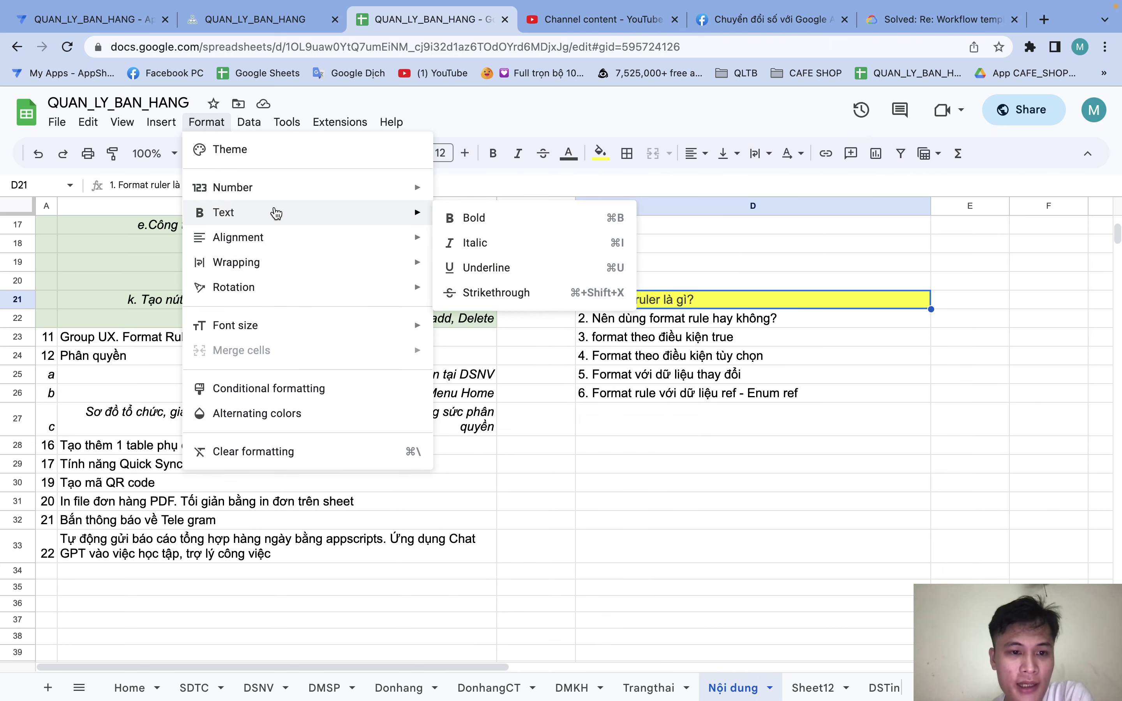
left_click(656, 300)
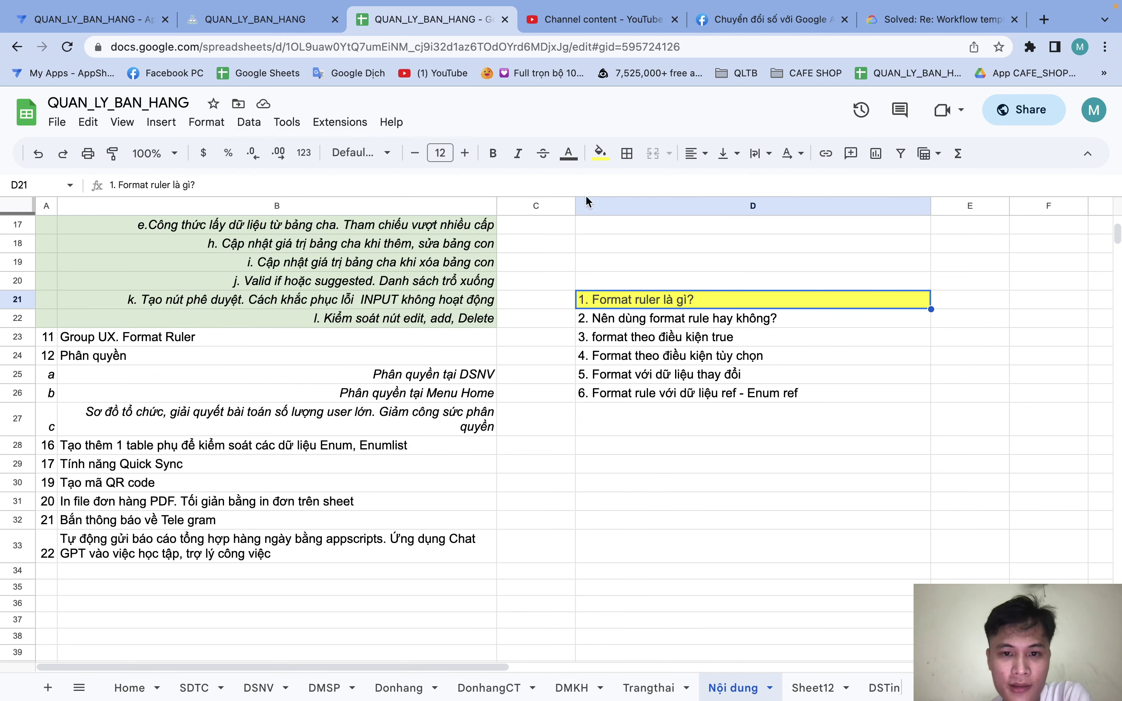
left_click(600, 153)
left_click(764, 254)
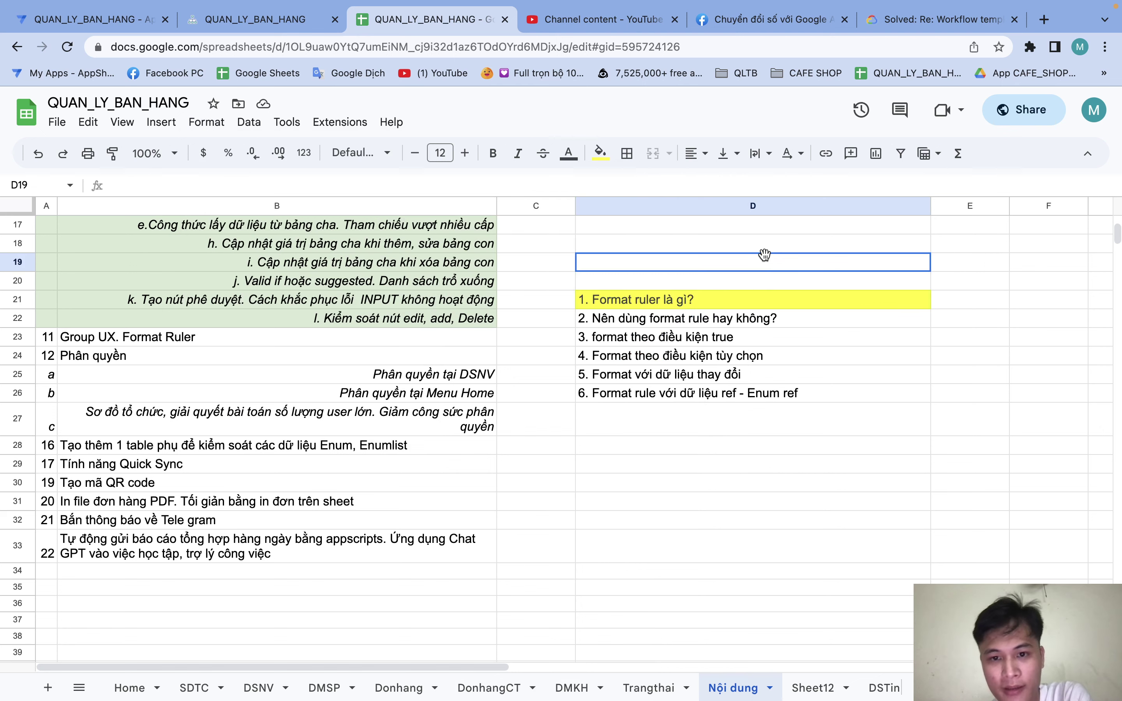
left_click(713, 300)
left_click(602, 157)
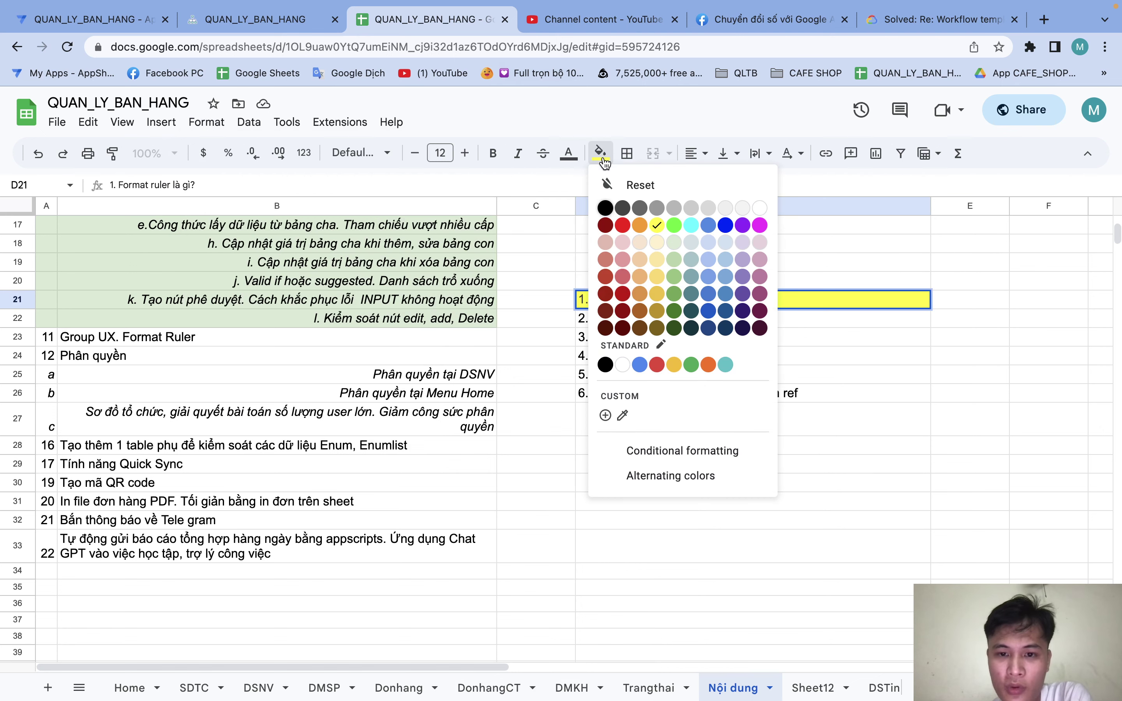
double_click(828, 292)
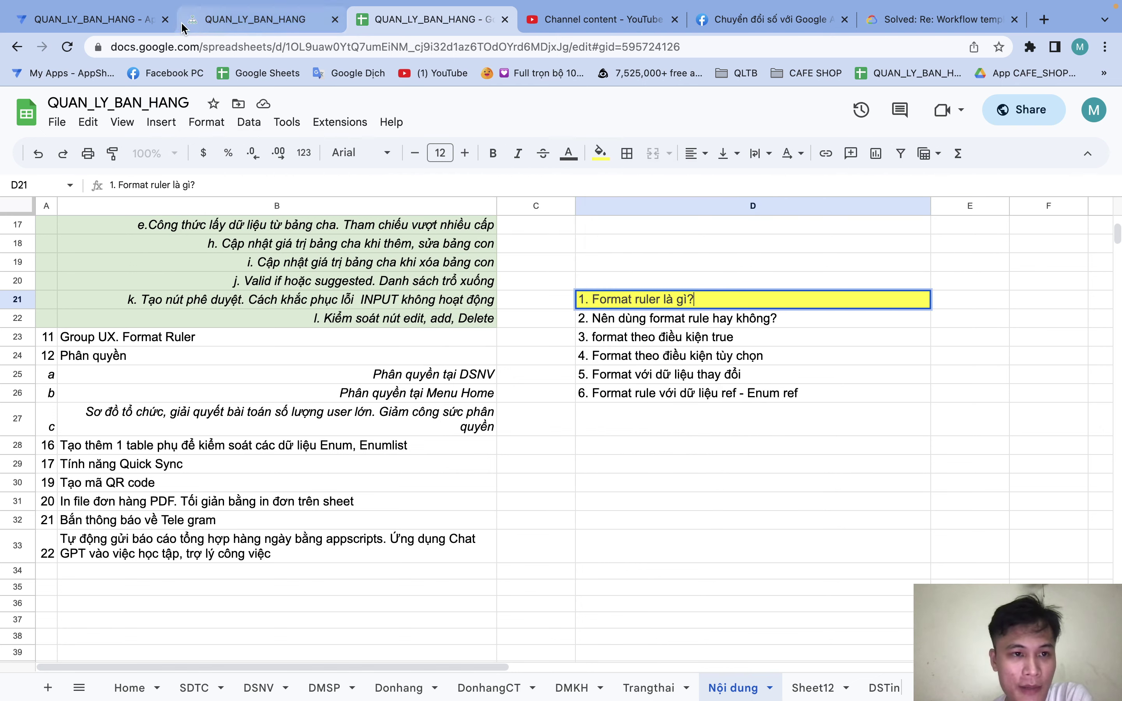
Switch to the QUAN_LY_BAN_HANG app in the AppSheet editor and add a new format rule.
left_click(136, 20)
mouse_move(32, 253)
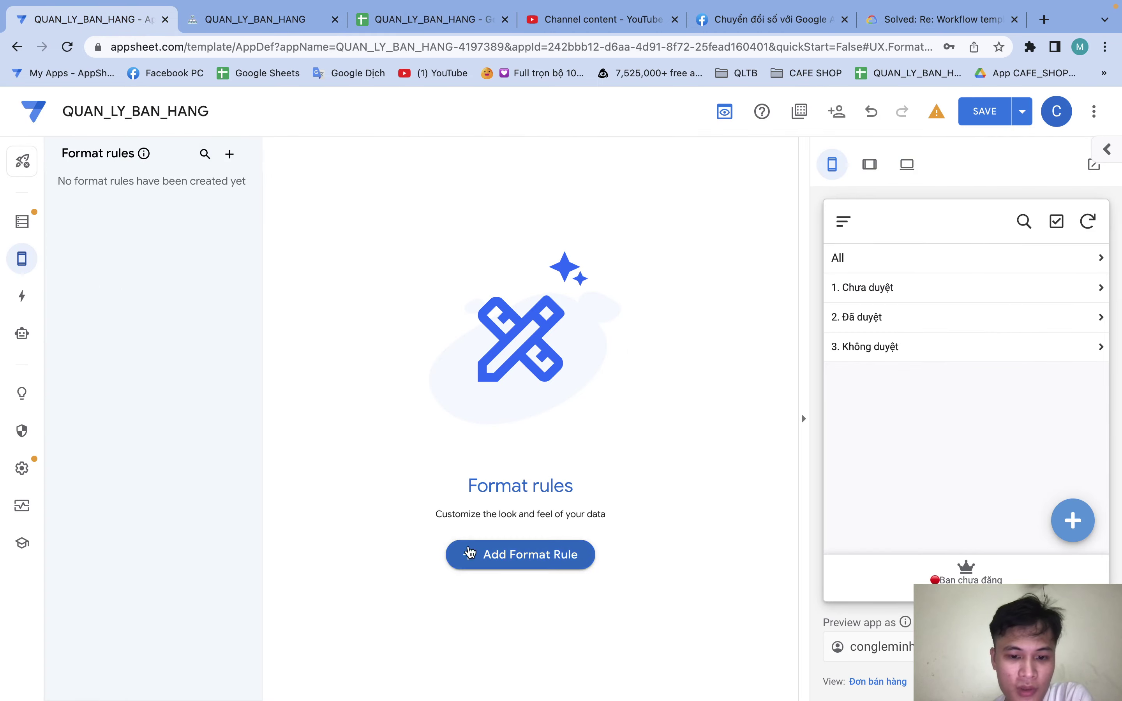
left_click(509, 559)
left_click(433, 517)
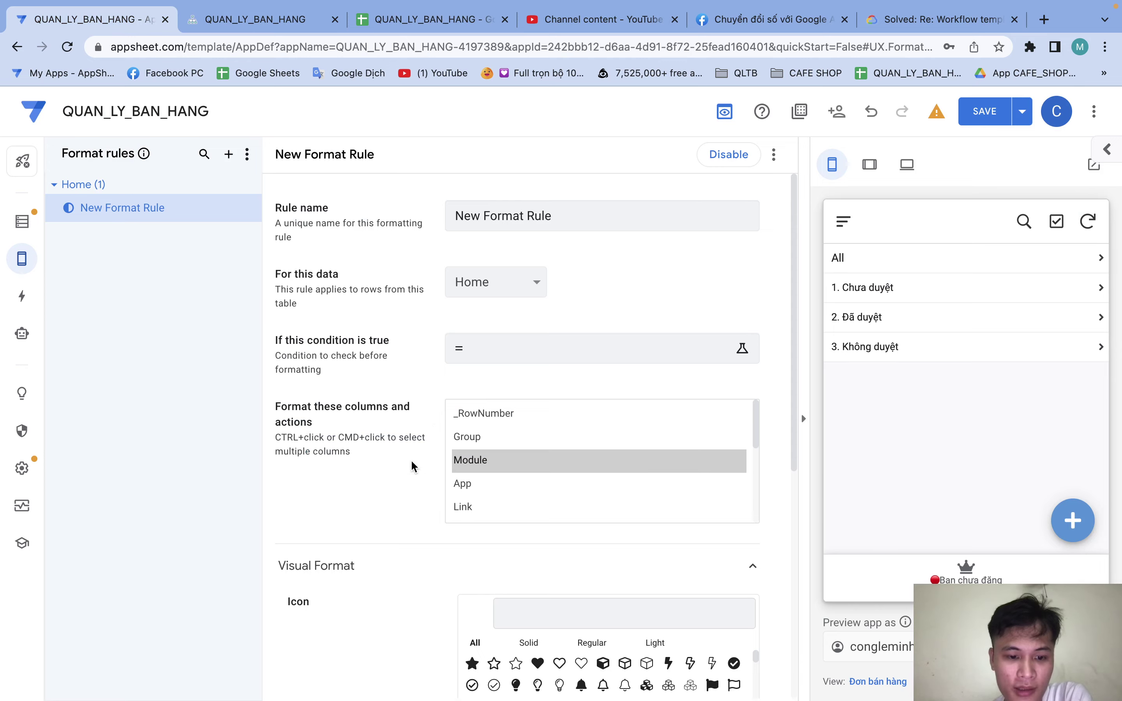
Examine the new rule's icon, colour and text format settings and the columns and actions it can format.
scroll(403, 487, "down", 4)
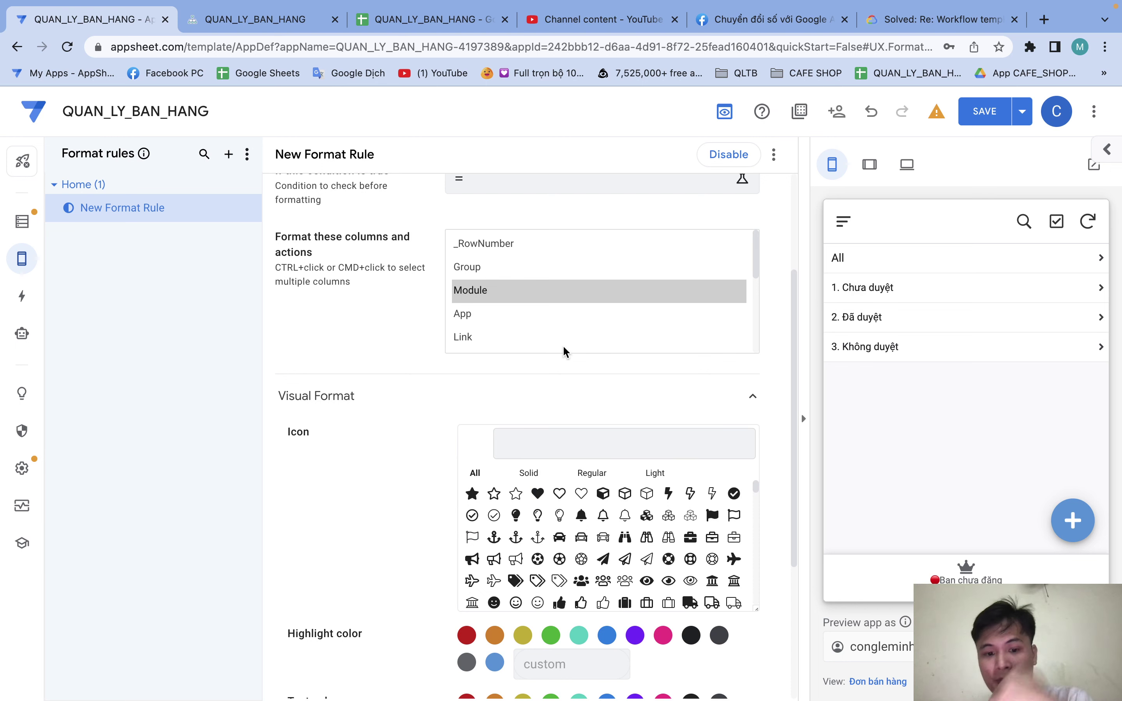
scroll(416, 650, "down", 3)
scroll(416, 650, "down", 3)
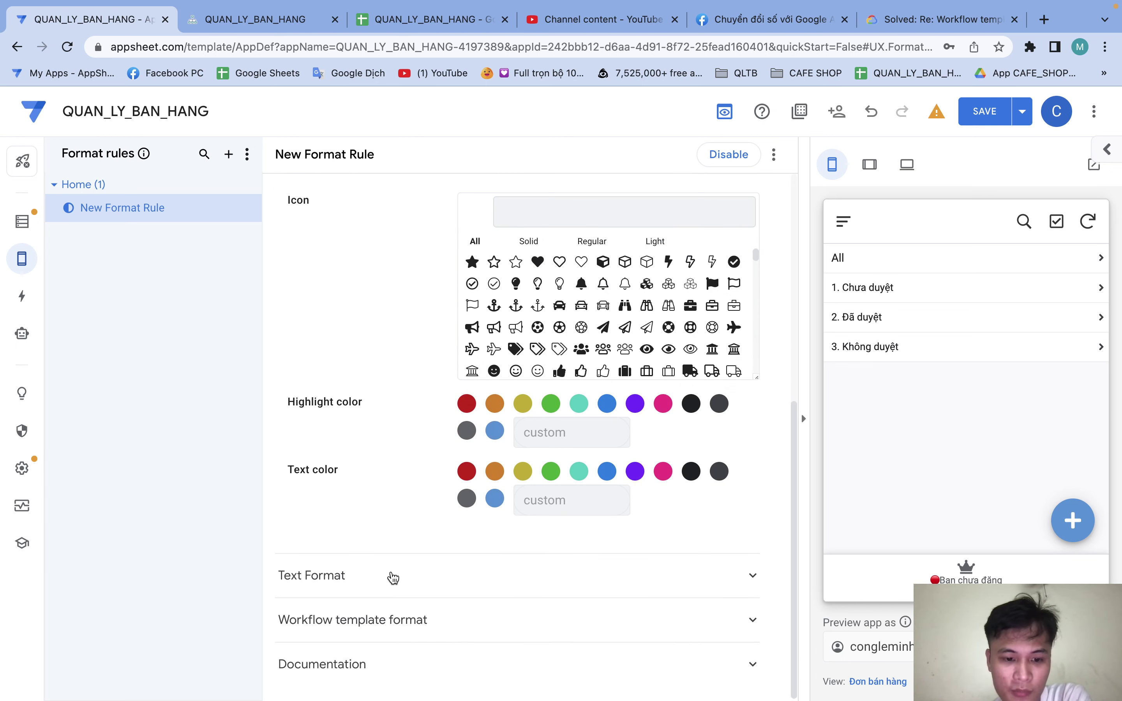
left_click(393, 577)
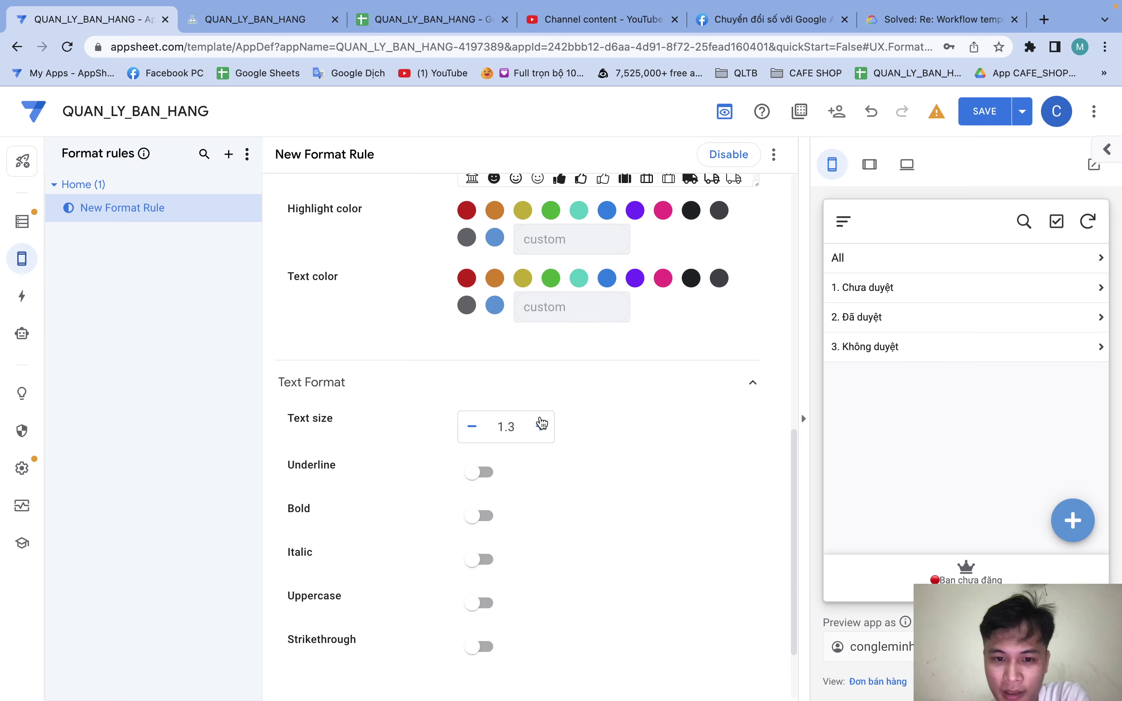
scroll(541, 423, "up", 10)
scroll(529, 444, "down", 4)
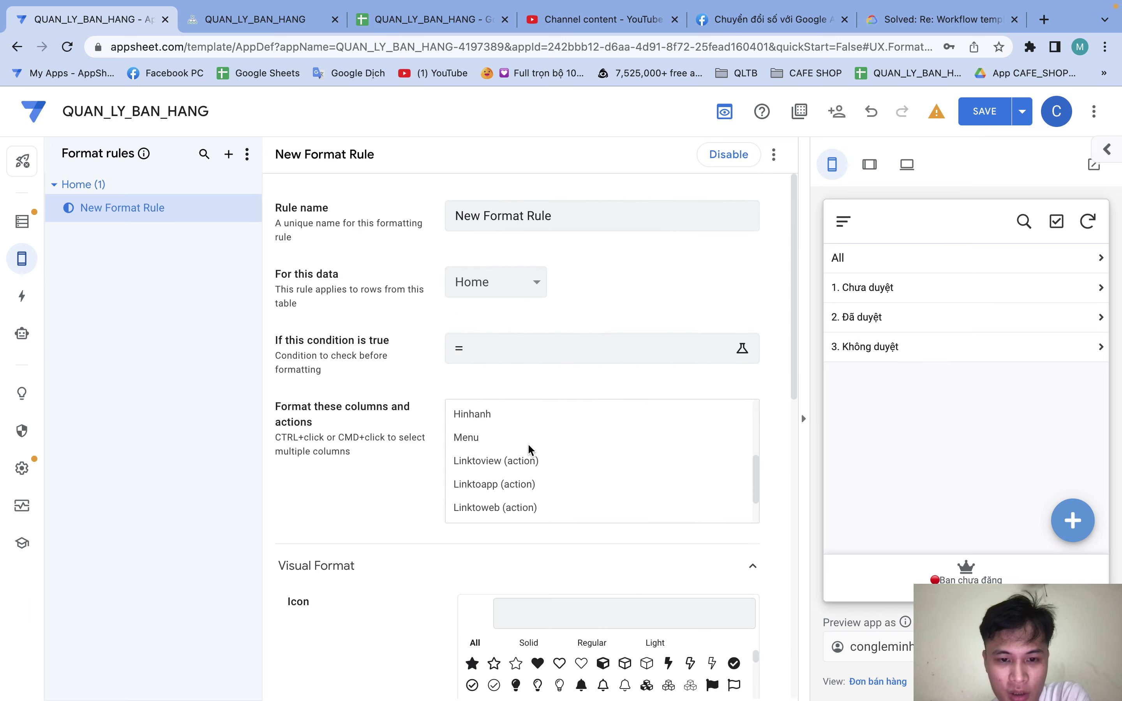
Apply the format rule to the Donhang table and its Trangthai column.
left_click(504, 288)
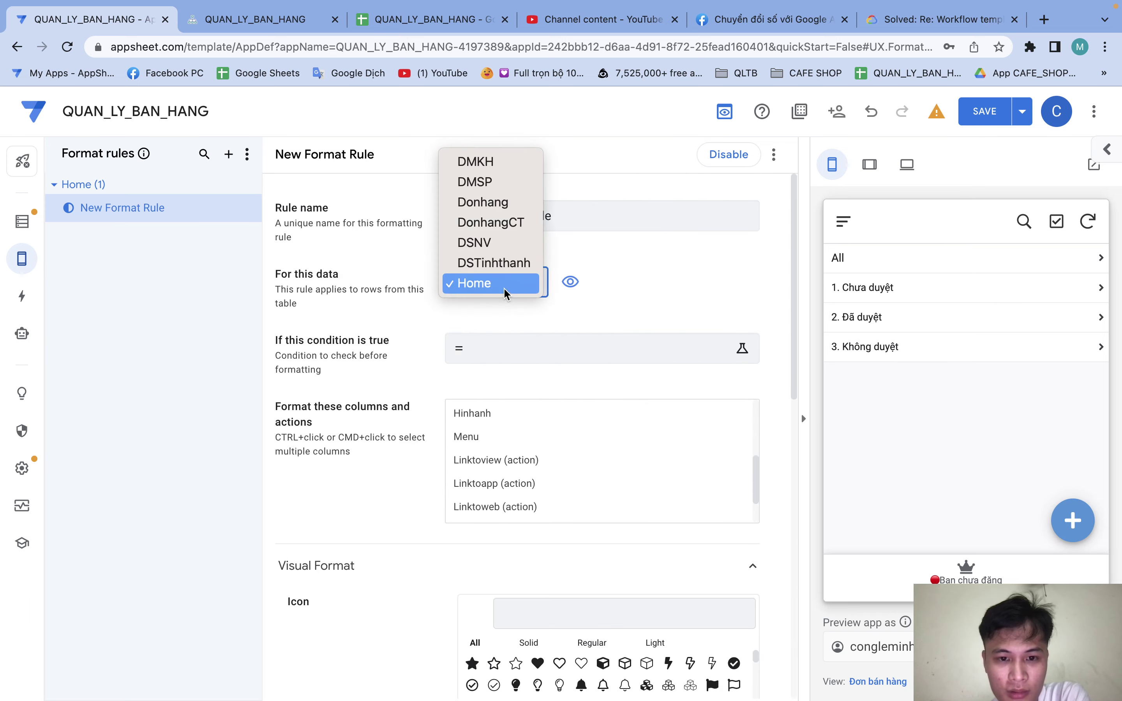
left_click(508, 205)
scroll(508, 477, "down", 1)
left_click(487, 445)
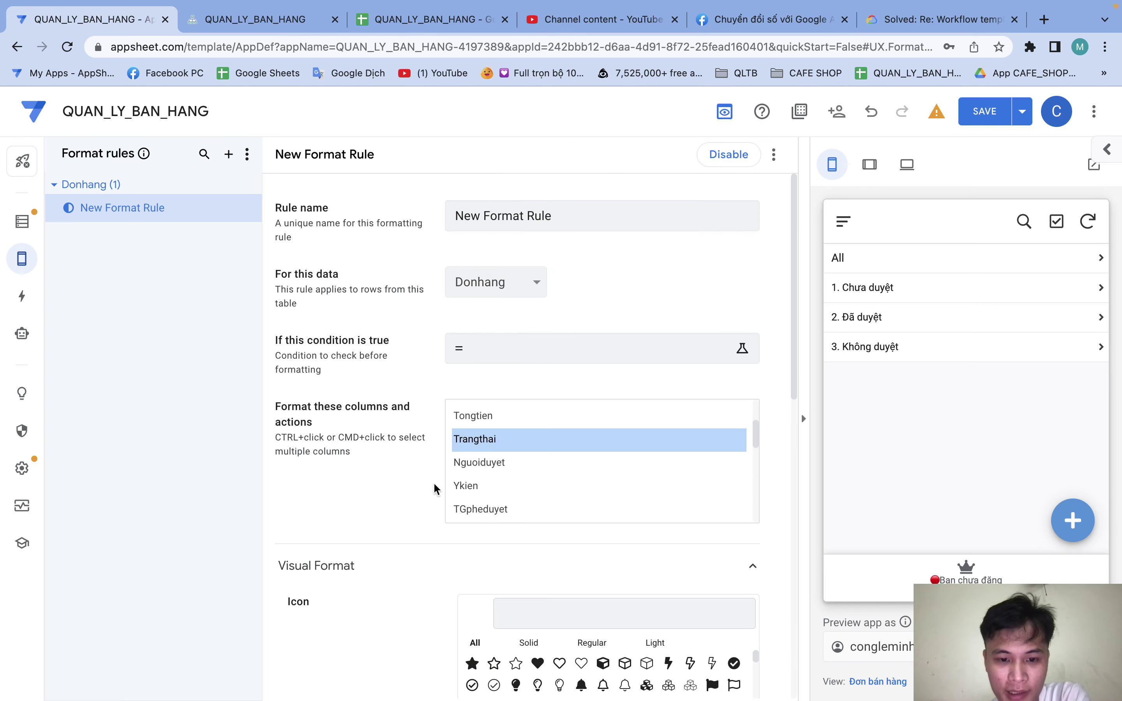
Set the format rule's text size to 1.6.
scroll(389, 567, "down", 5)
scroll(389, 567, "down", 4)
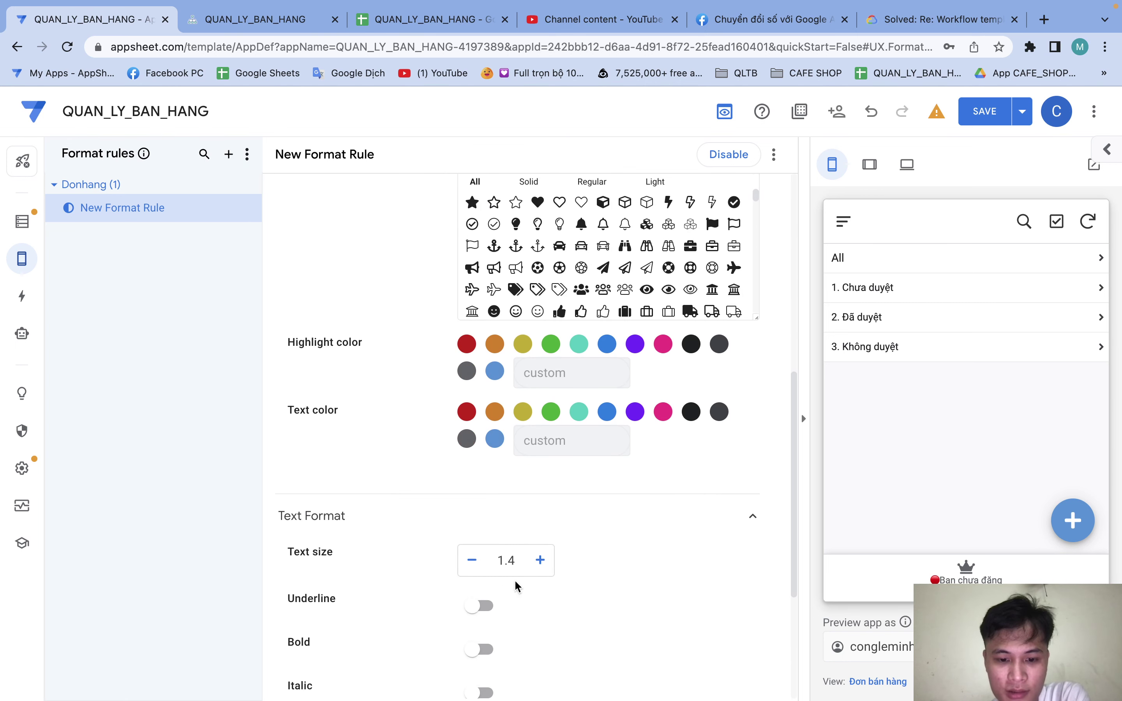
left_click(539, 560)
scroll(498, 543, "down", 1)
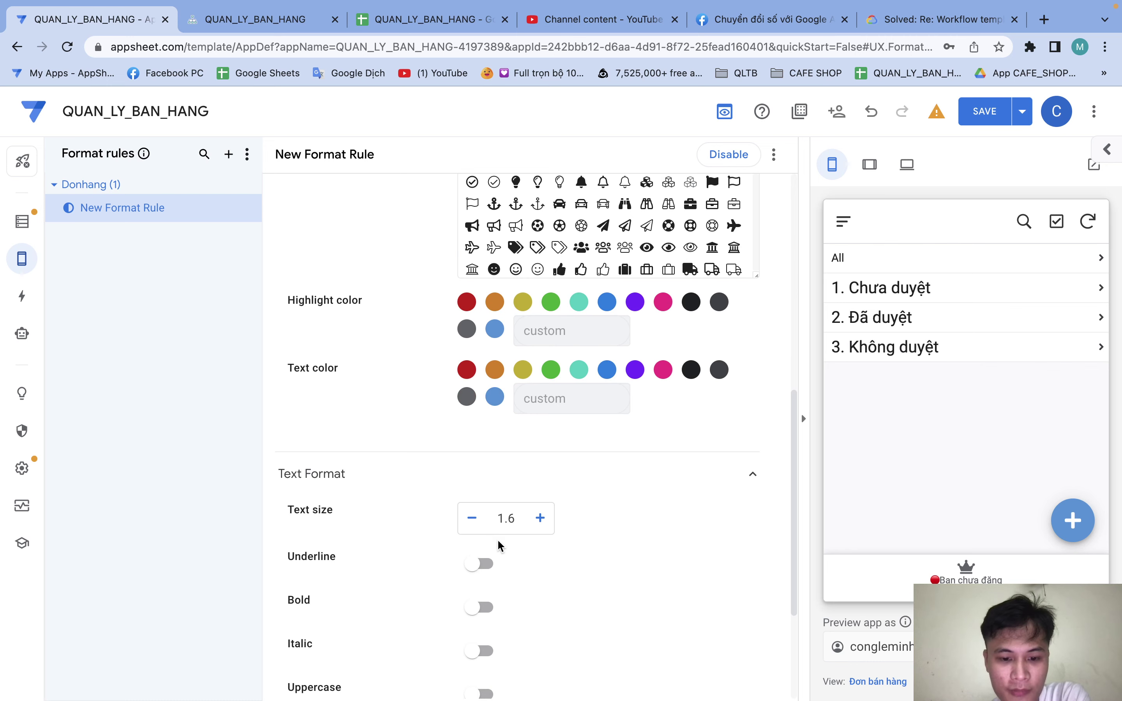
Turn on Underline, Bold, Italic, Uppercase and Strikethrough in the rule's text format.
left_click(481, 564)
left_click(480, 607)
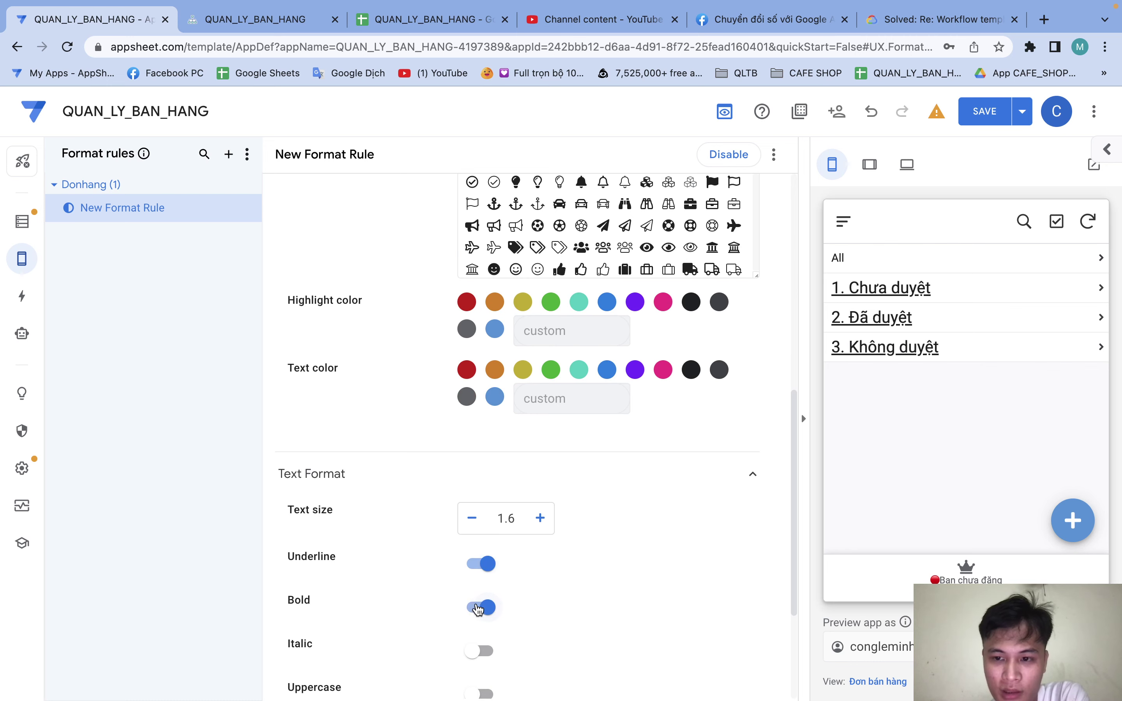
scroll(480, 608, "down", 1)
left_click(478, 603)
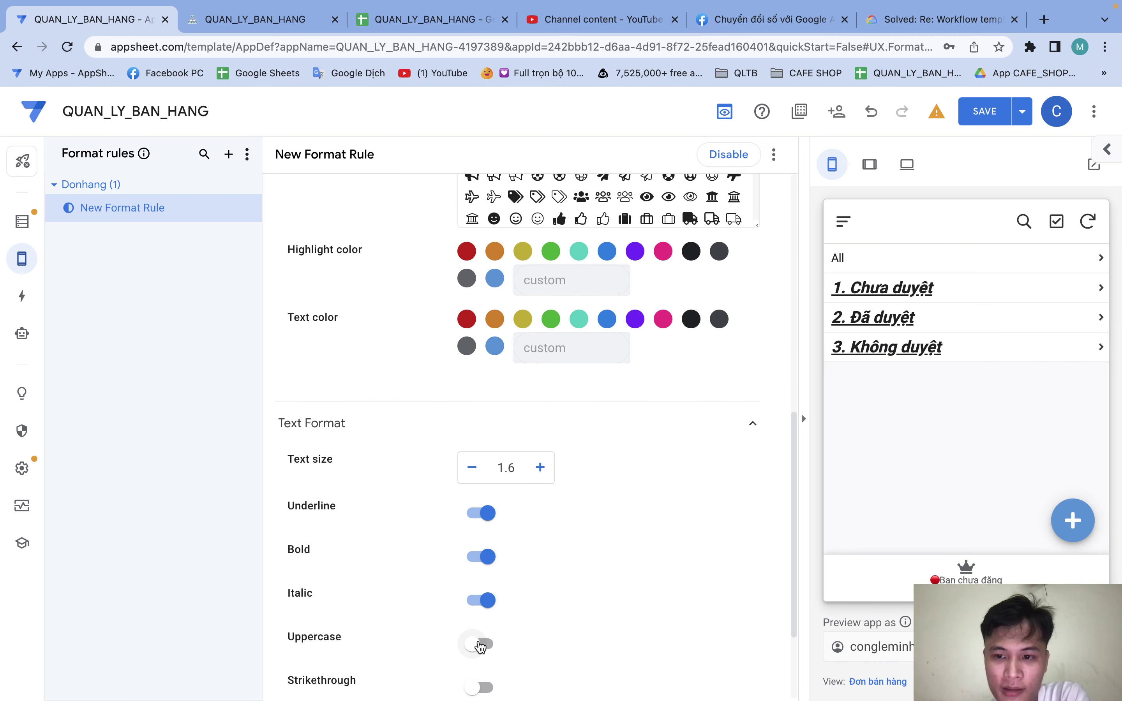
left_click(480, 645)
scroll(661, 450, "down", 2)
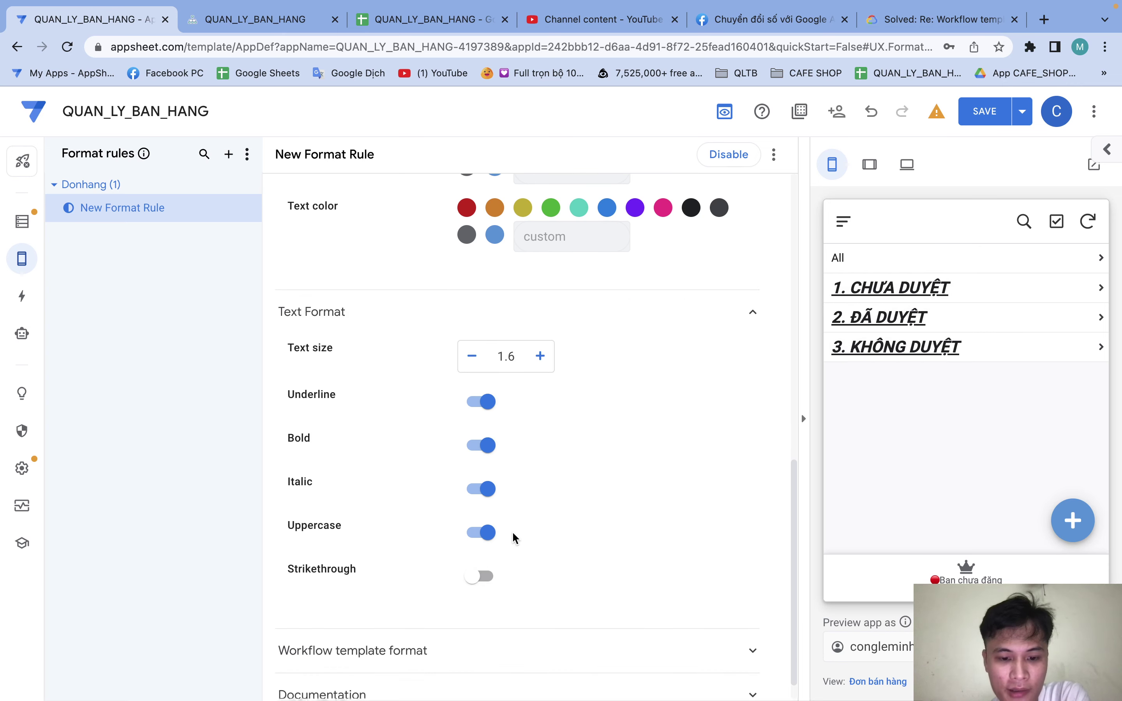
left_click(486, 572)
scroll(582, 446, "down", 1)
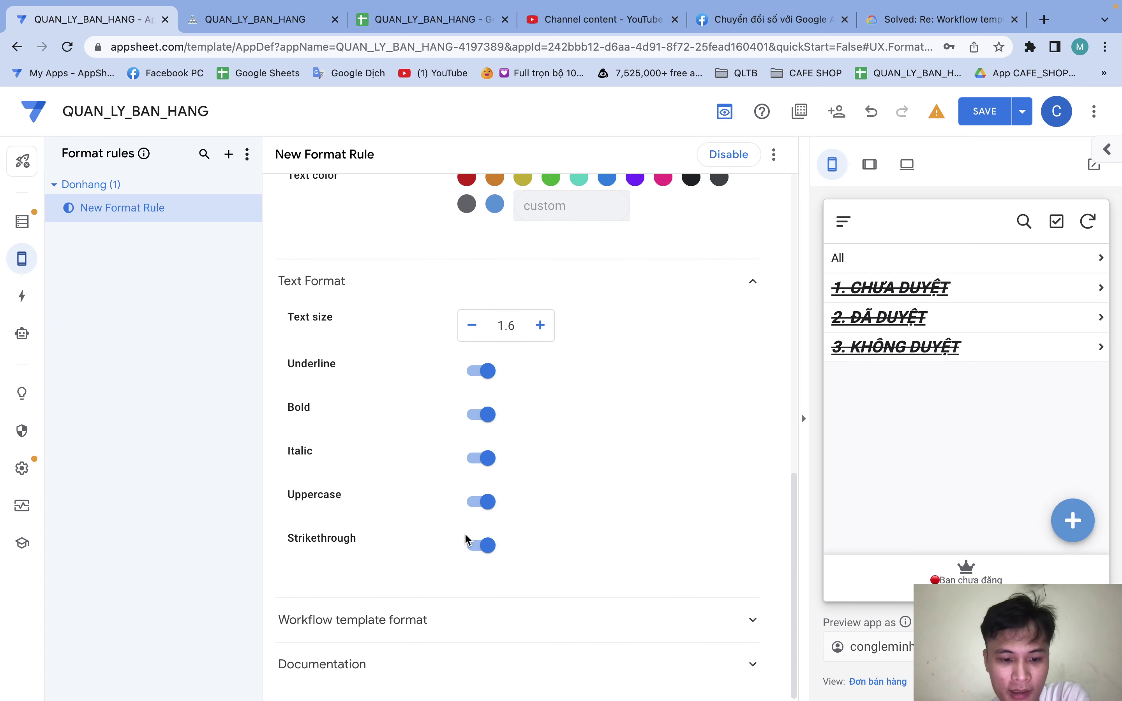
Expand the rule's workflow template format and documentation sections, and review its condition setting.
left_click(371, 621)
scroll(371, 628, "down", 2)
left_click(386, 657)
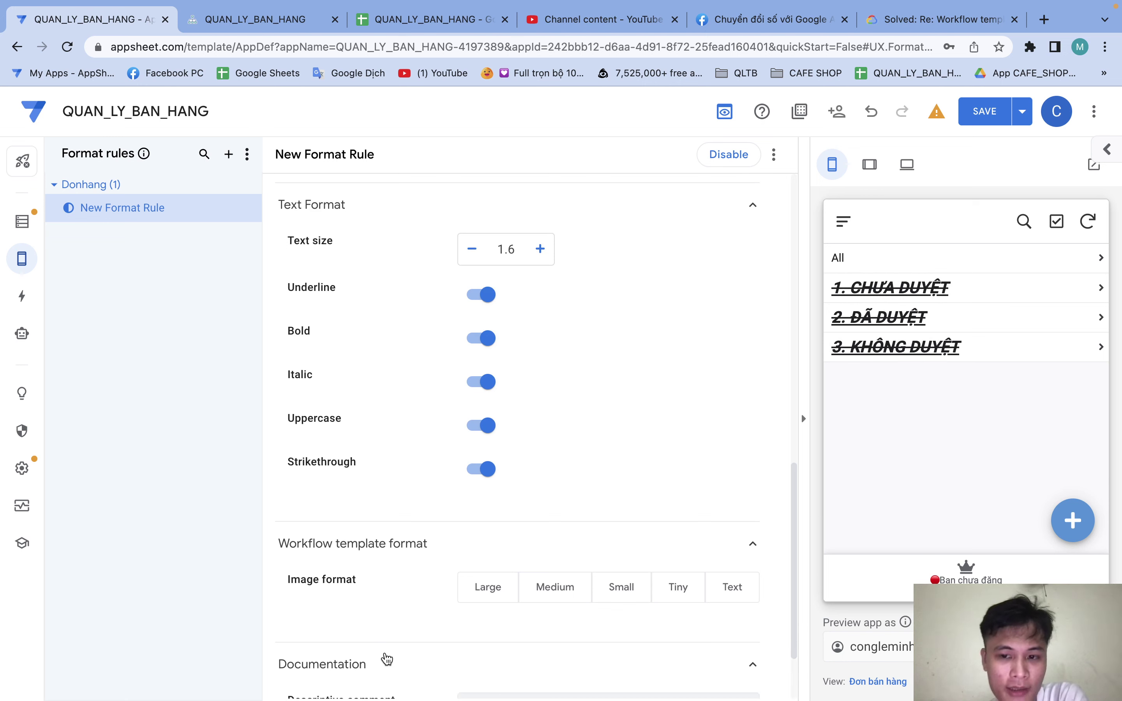
left_click(385, 654)
left_click(350, 646)
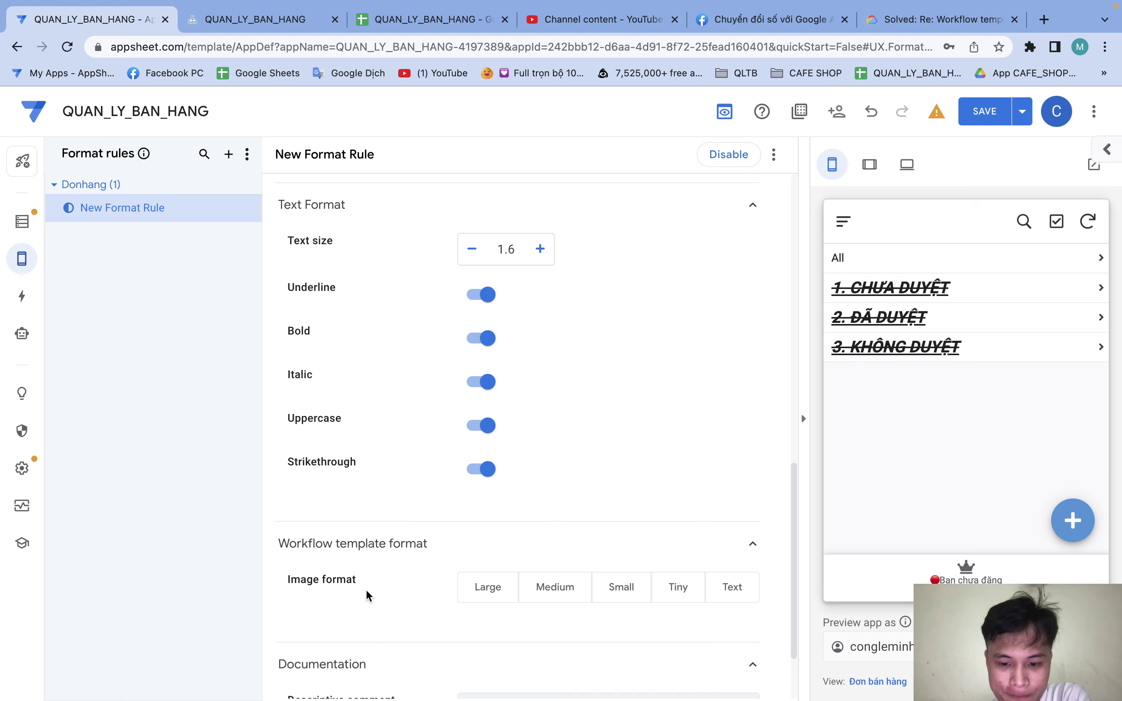
scroll(358, 555, "up", 10)
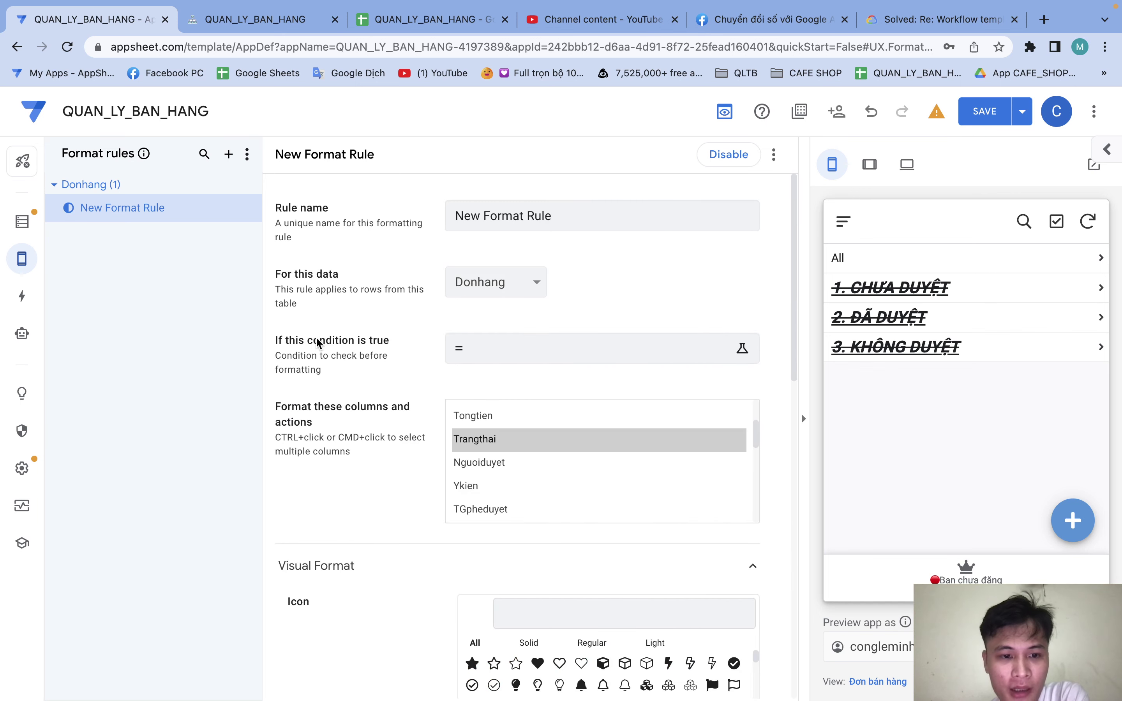
left_click_drag(386, 344, 383, 355)
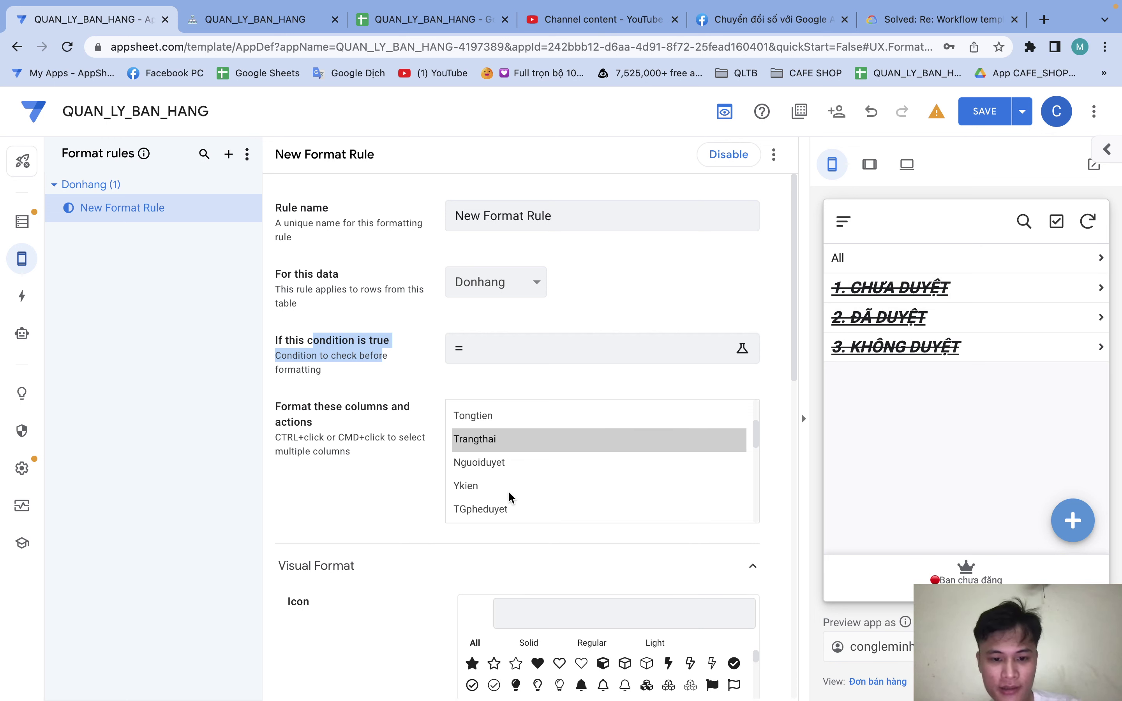
Try selecting several columns for the rule at once, from Key through TGpheduyet.
left_click_drag(478, 439, 487, 509)
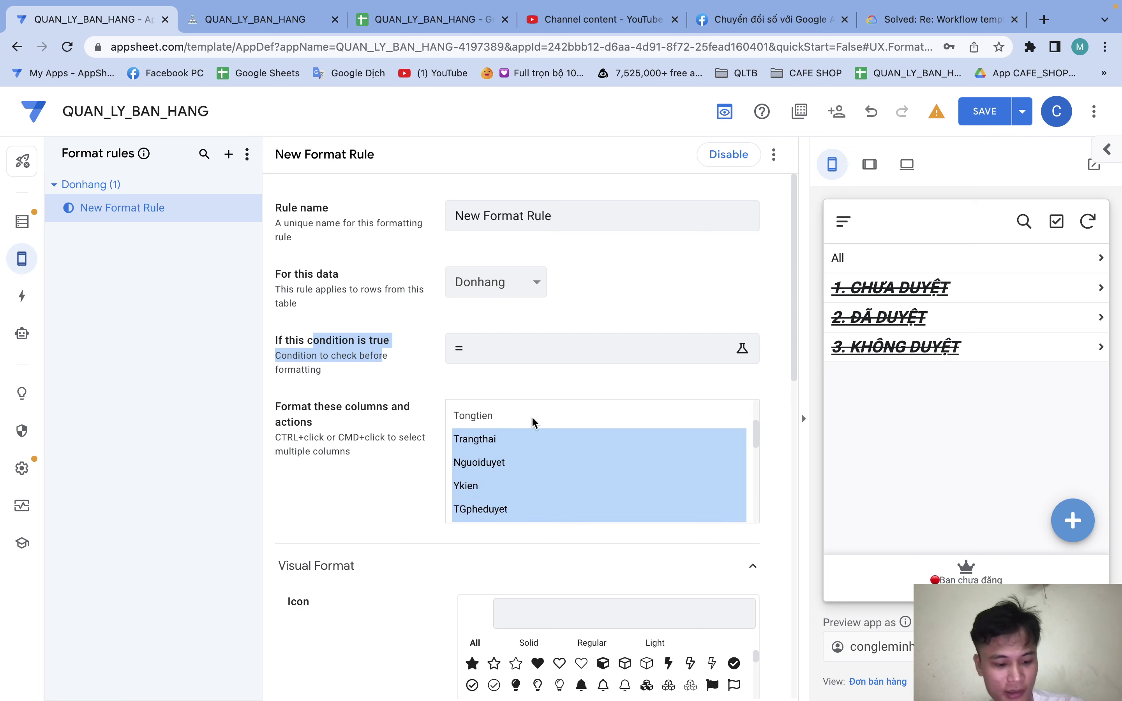
scroll(509, 431, "up", 3)
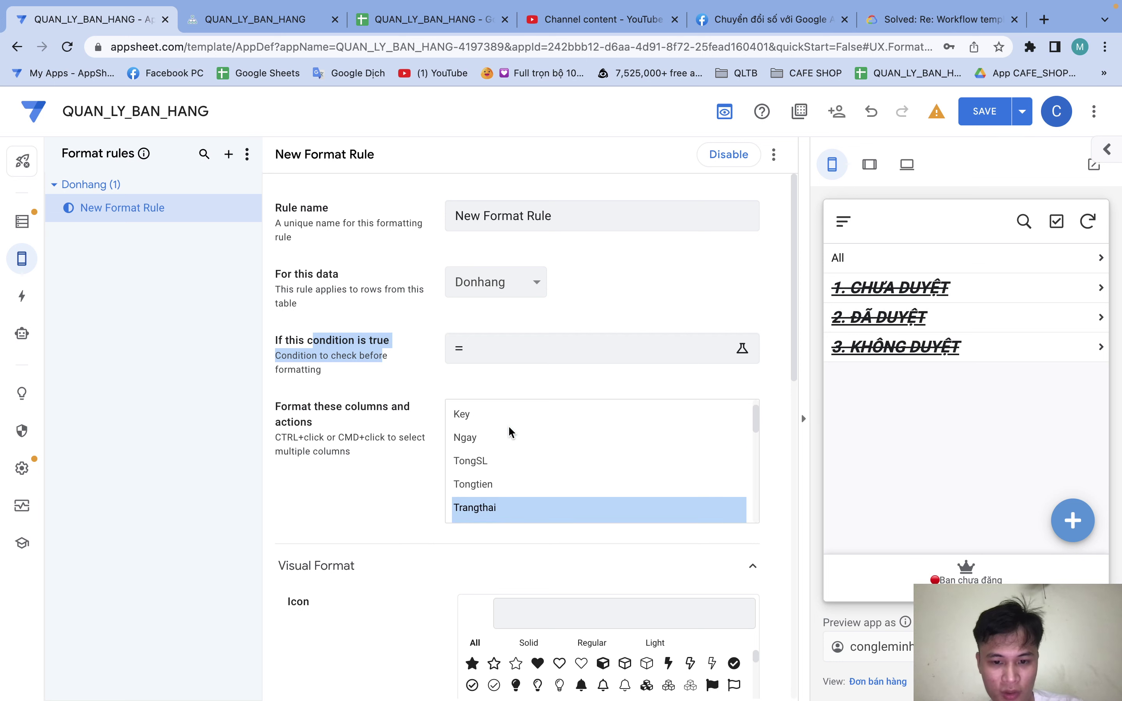
left_click(499, 436, "super")
left_click(501, 461, "super")
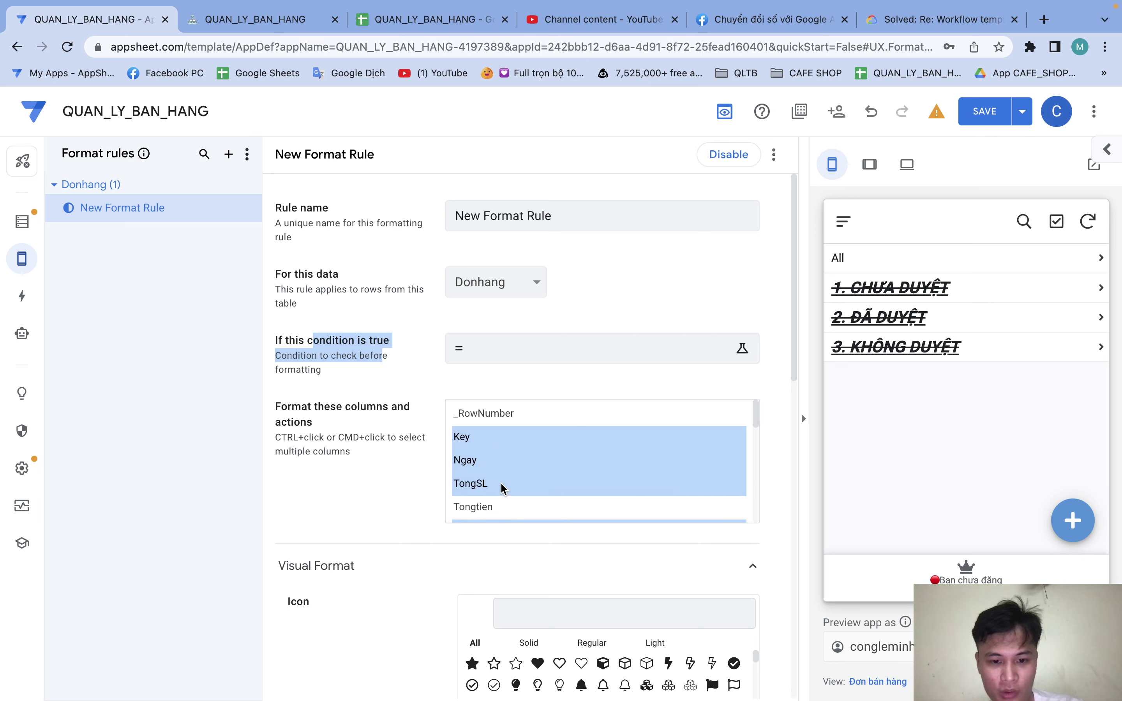
left_click(501, 482, "super")
left_click(497, 491, "super")
left_click(497, 490, "super")
left_click(496, 506, "super")
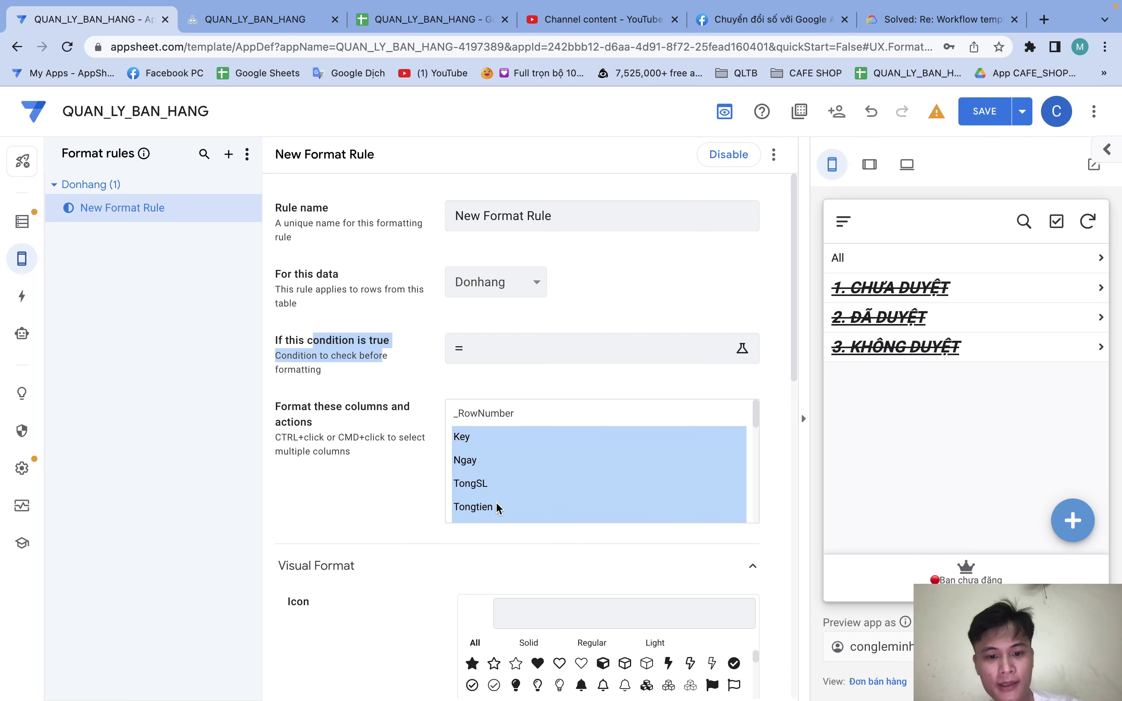
scroll(496, 501, "down", 2)
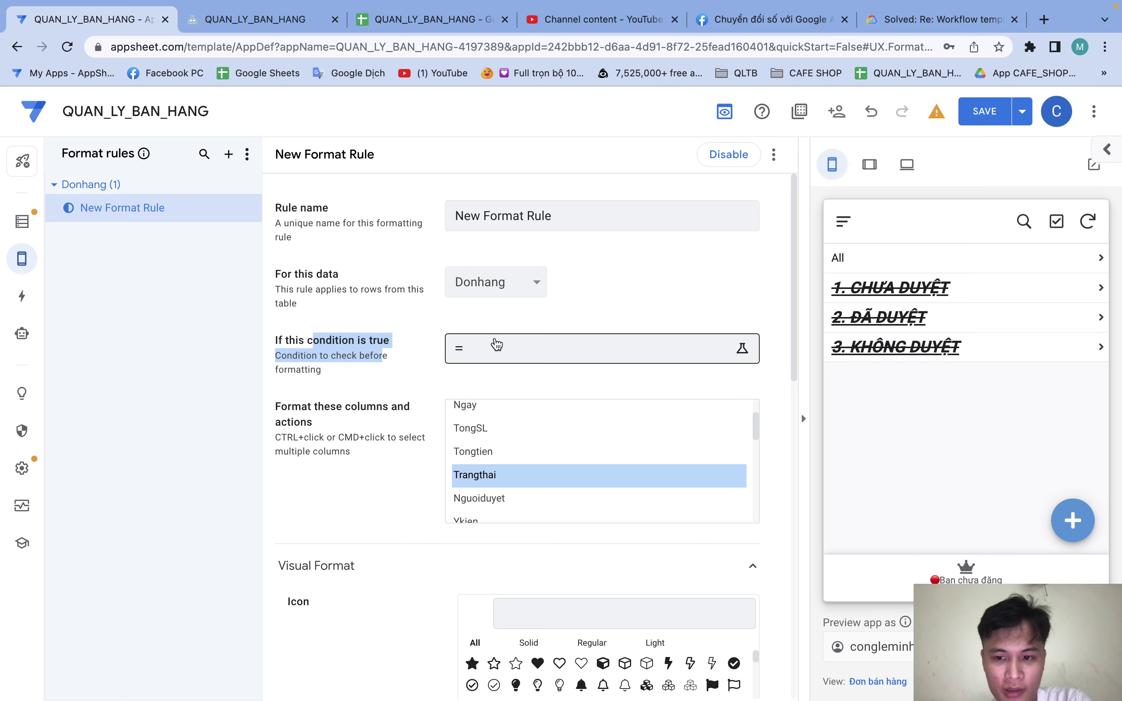
Set the rule's condition to [Trangthai]="1. Chưa duyệt" and save the expression.
left_click(682, 341)
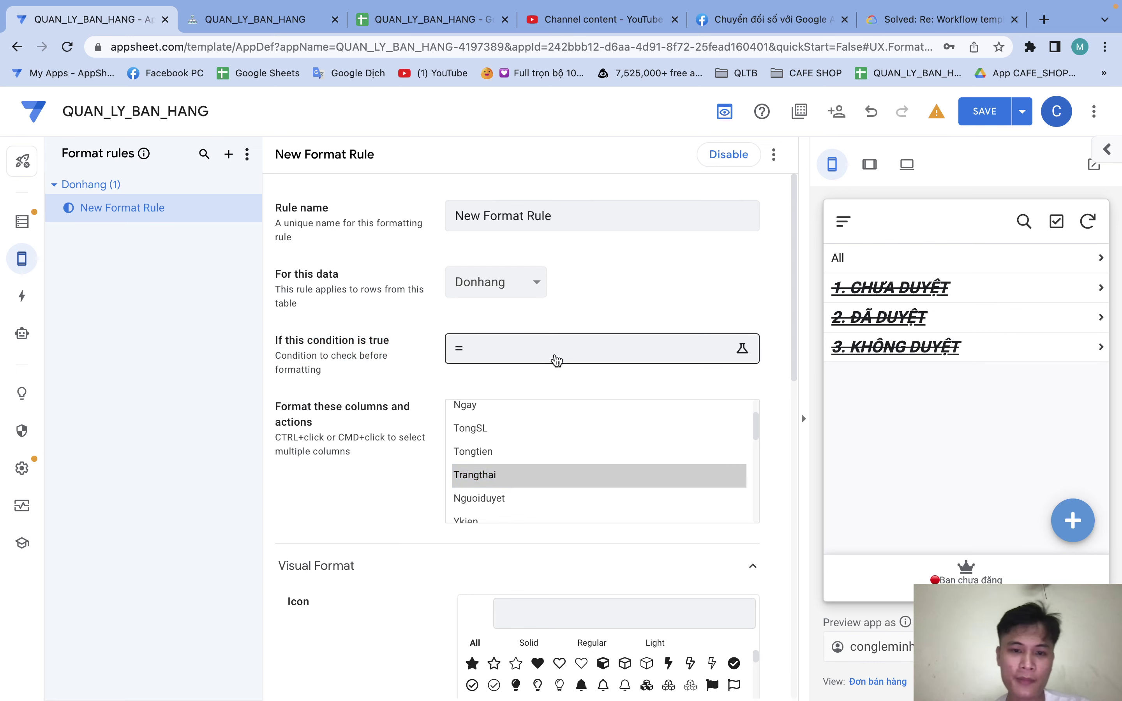
left_click(534, 347)
type("[trnag")
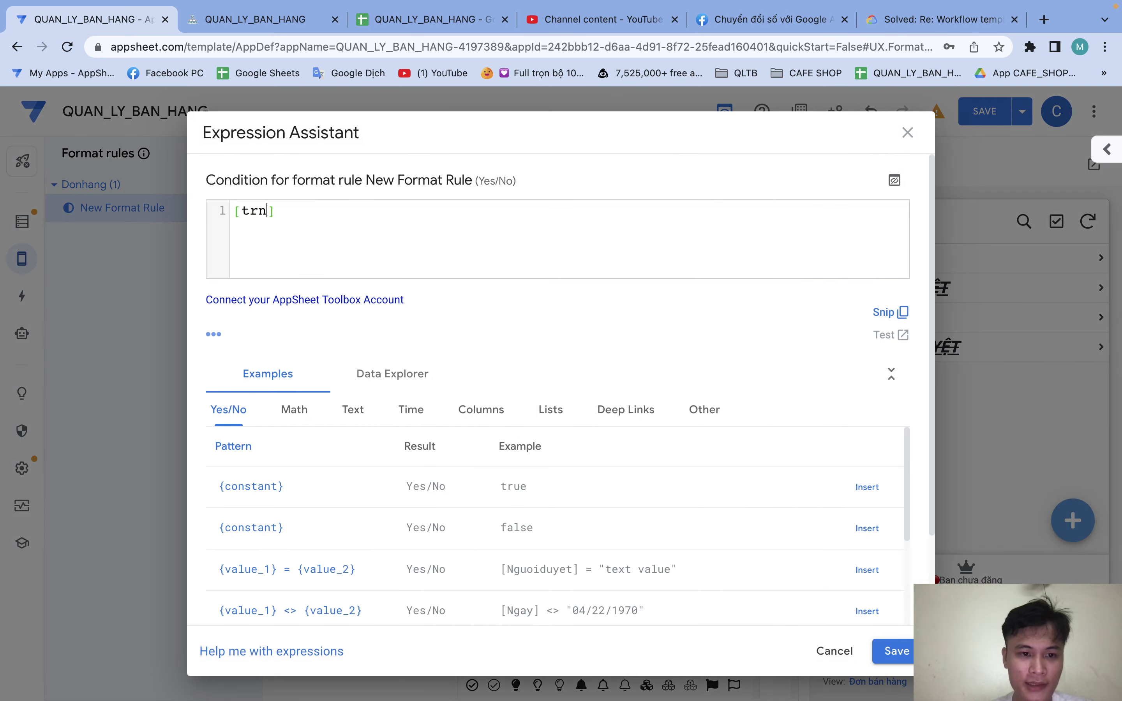
key("BackSpace")
key("BackSpace")
key("Return")
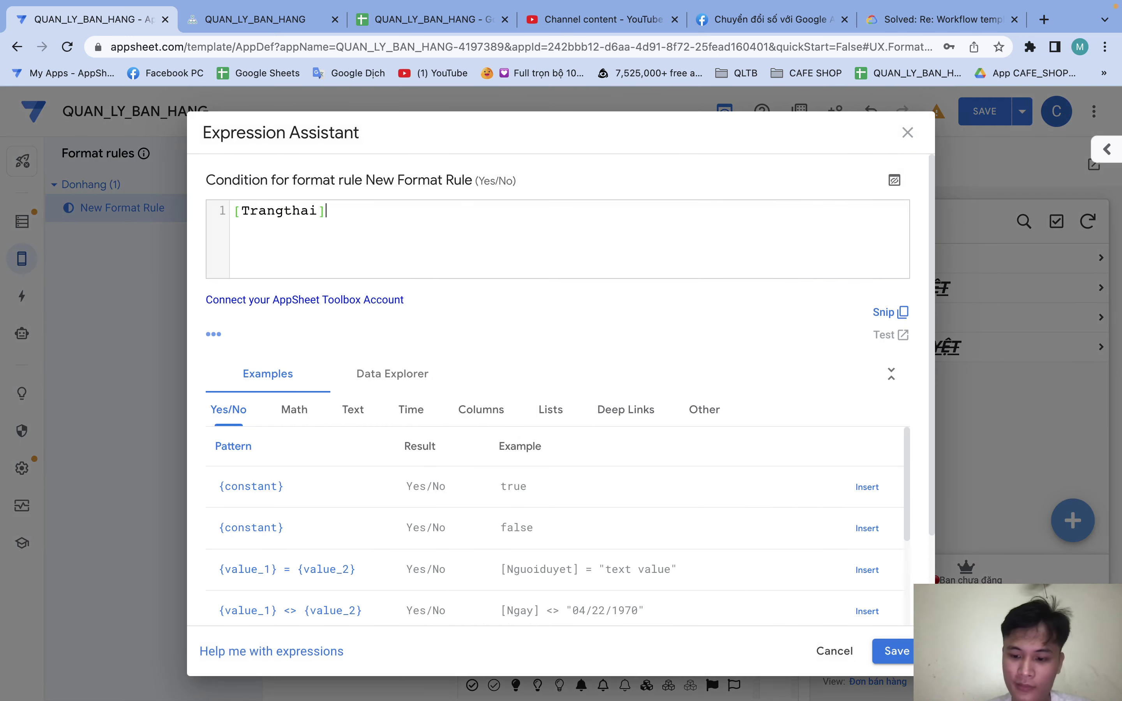
type("=\"1. Chưa duyệt")
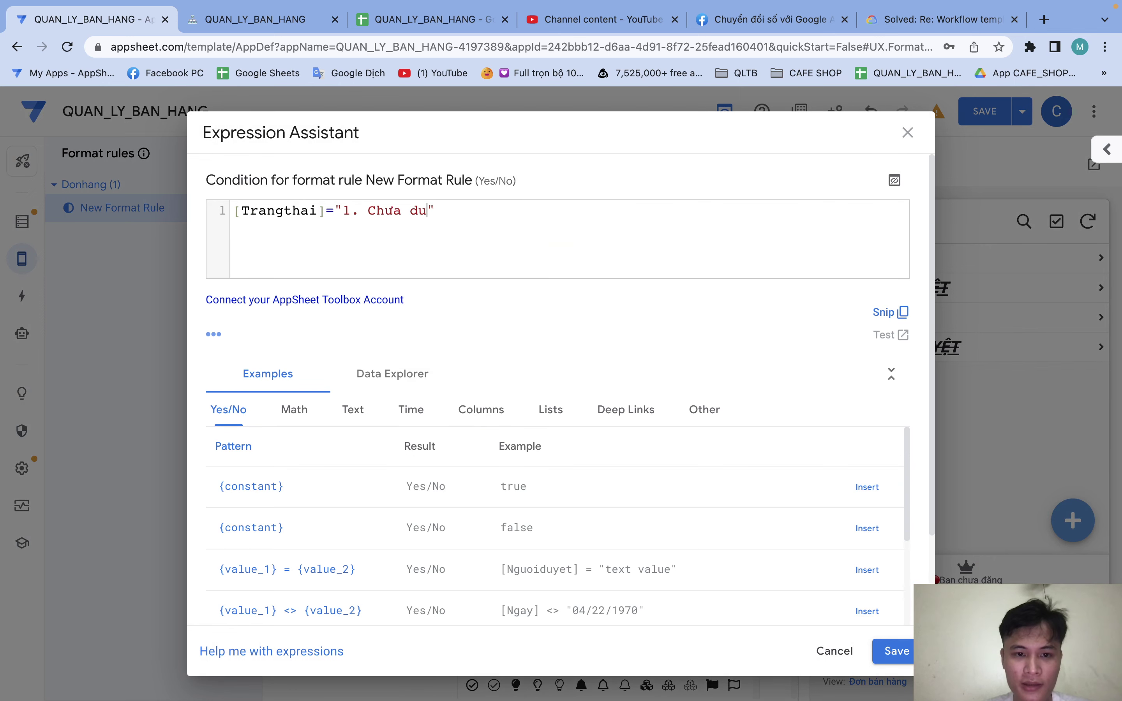
left_click(897, 651)
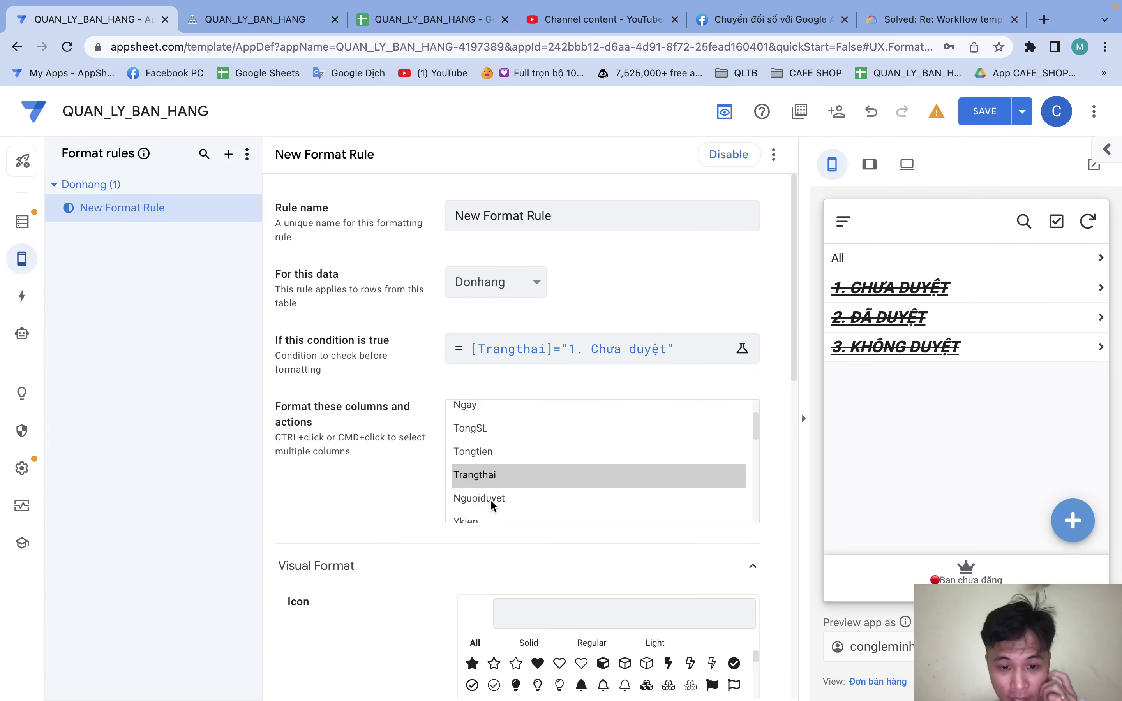
Search the solid icons for "load" and assign the dotted circular spinner icon to the rule.
scroll(408, 585, "down", 3)
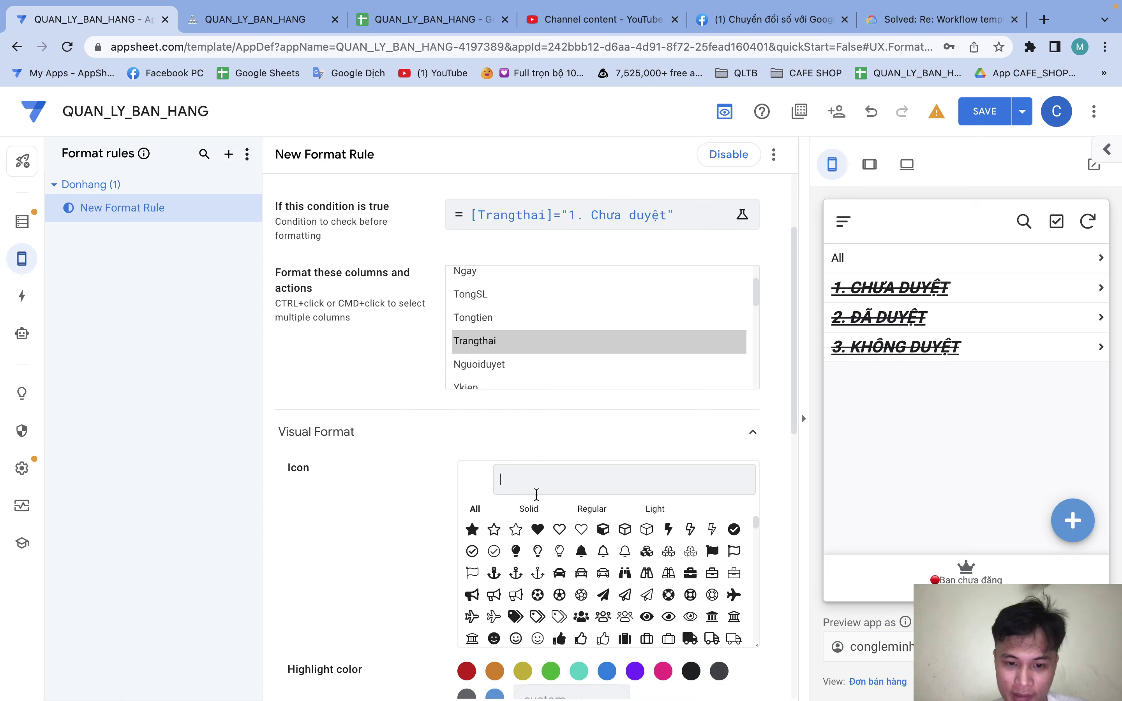
left_click(533, 509)
left_click(547, 482)
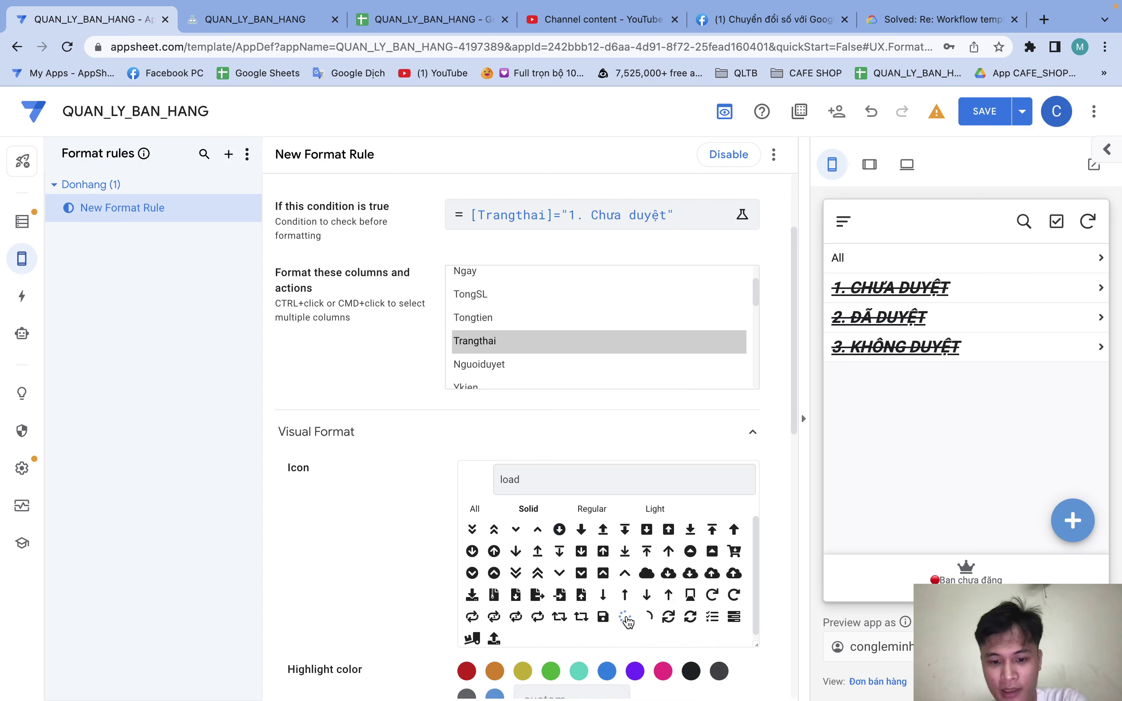
left_click(626, 618)
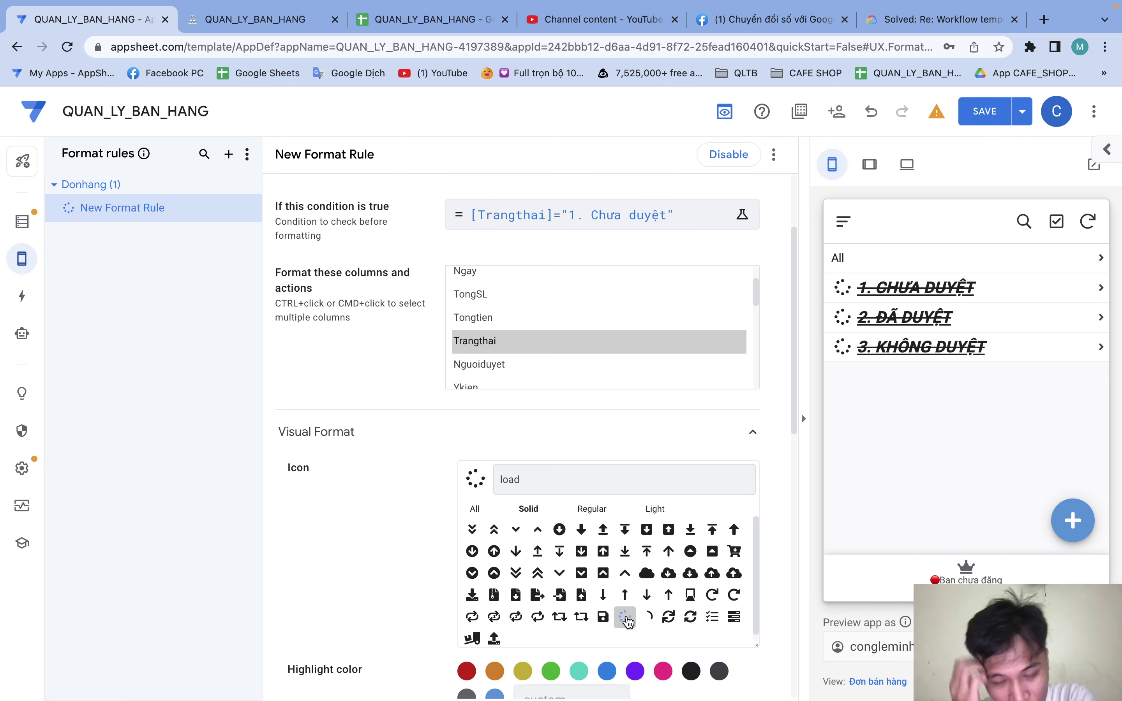
Set both the highlight color and the text color of the rule to orange.
scroll(378, 553, "down", 5)
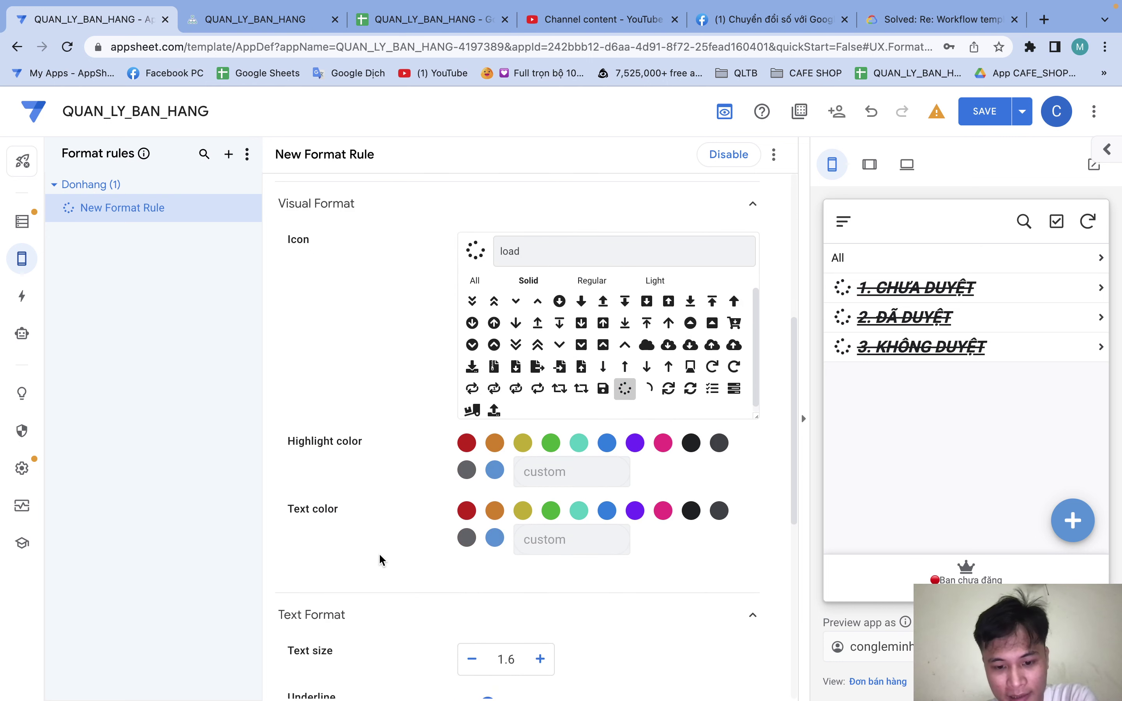
left_click(495, 443)
left_click(495, 511)
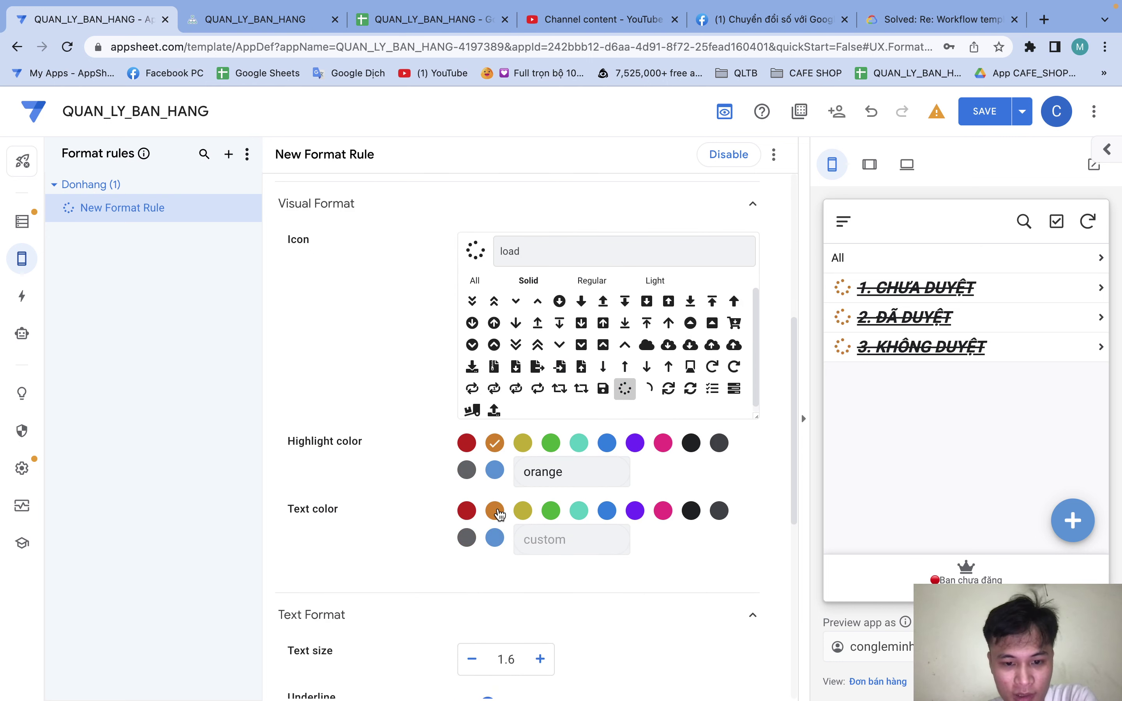
Turn off Underline, Italic, Uppercase and Strikethrough in the rule's text format.
scroll(436, 521, "down", 6)
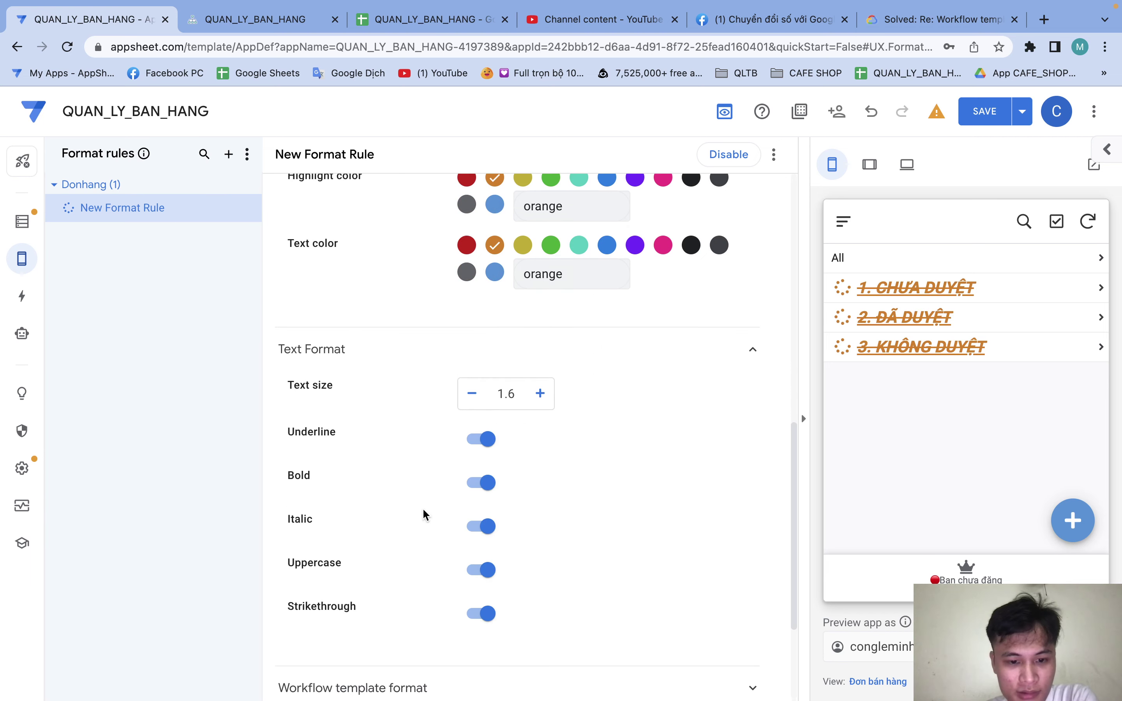
left_click(492, 439)
left_click(486, 526)
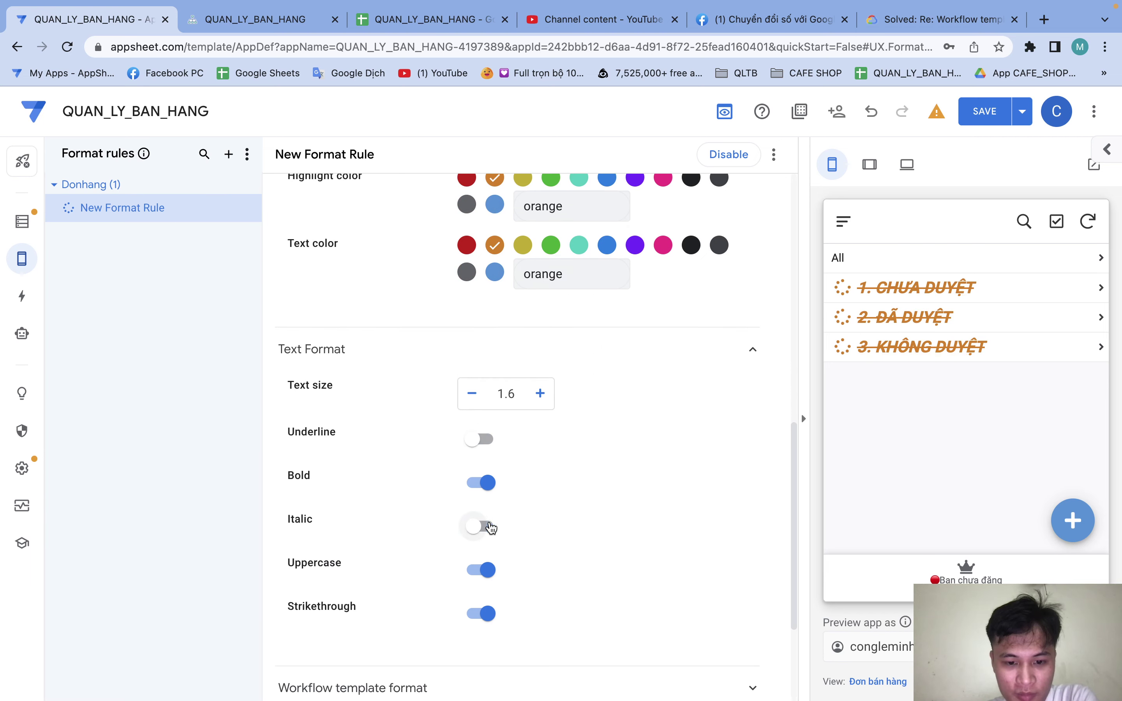
left_click(483, 570)
left_click(483, 613)
Reduce the rule's text size to 1.1.
left_click(473, 393)
left_click(473, 392)
left_click(473, 392)
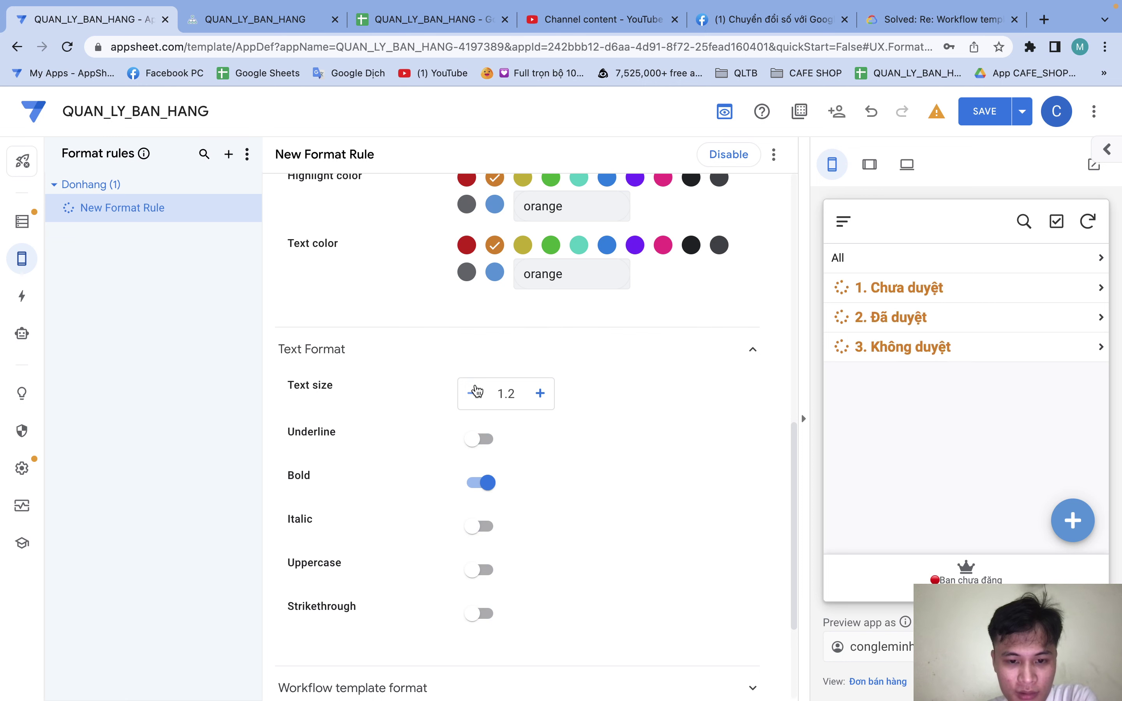
left_click(473, 392)
left_click(473, 393)
left_click(541, 395)
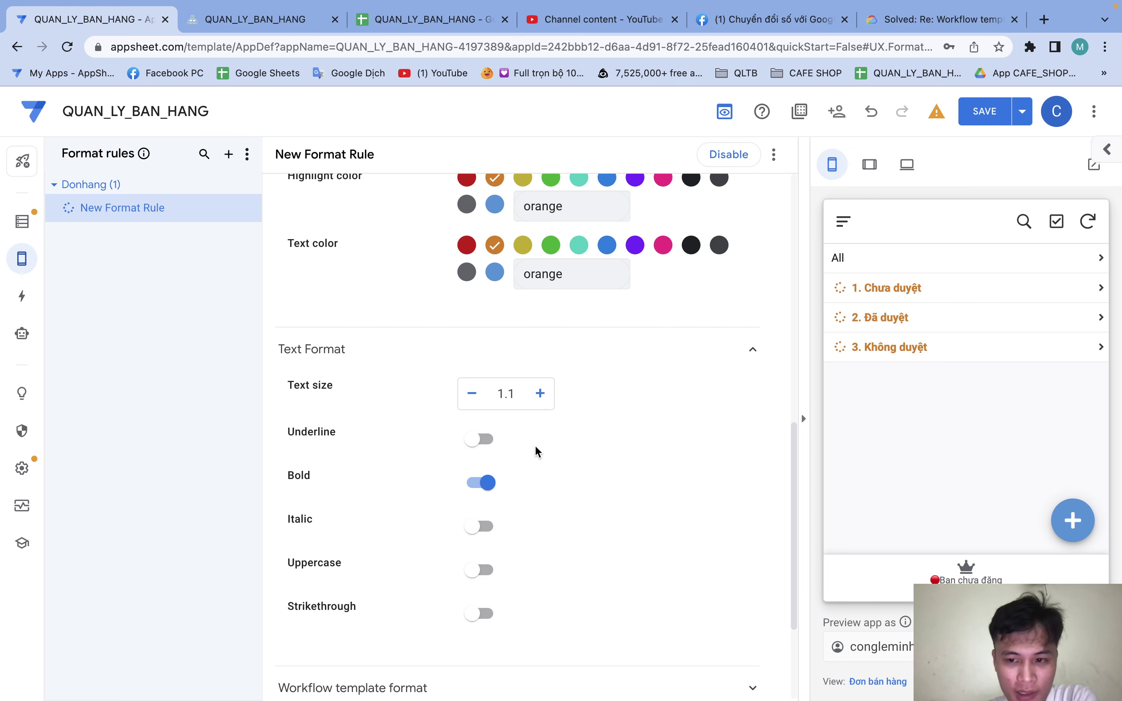
Rename the format rule as "trangthai_1. Chưa duyệt".
scroll(552, 449, "up", 10)
left_click(574, 231)
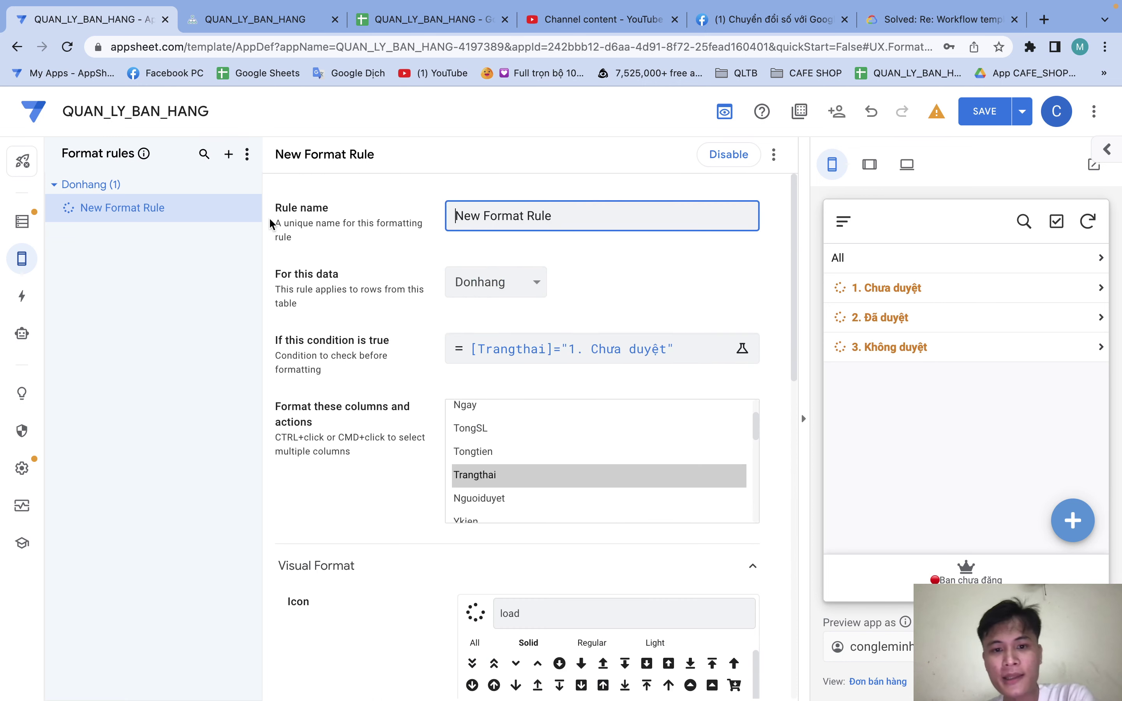
left_click_drag(547, 226, 397, 217)
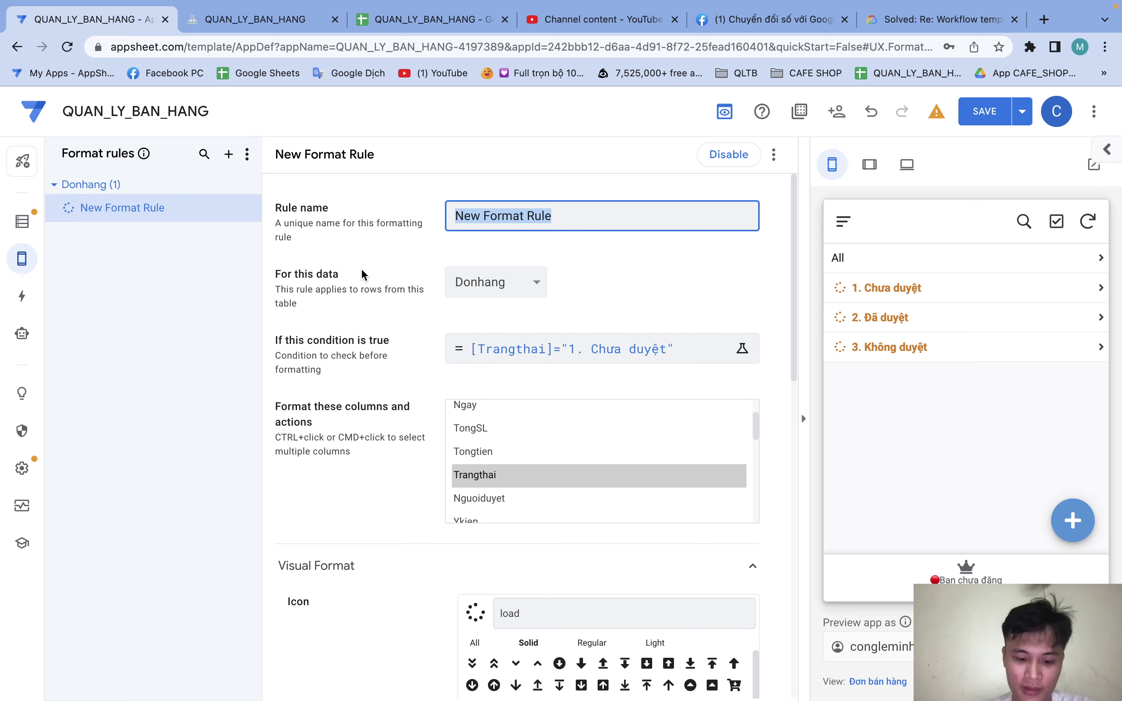
type("trangthai_1. Chưa d")
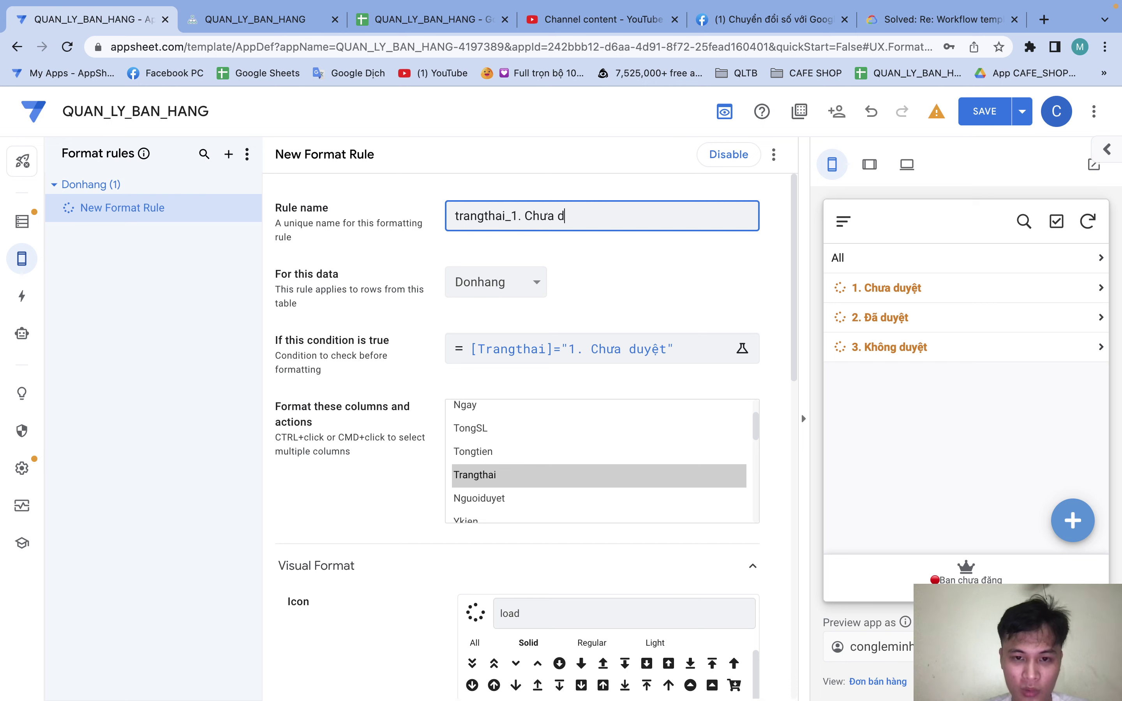
type("uye")
type("t")
left_click(364, 339)
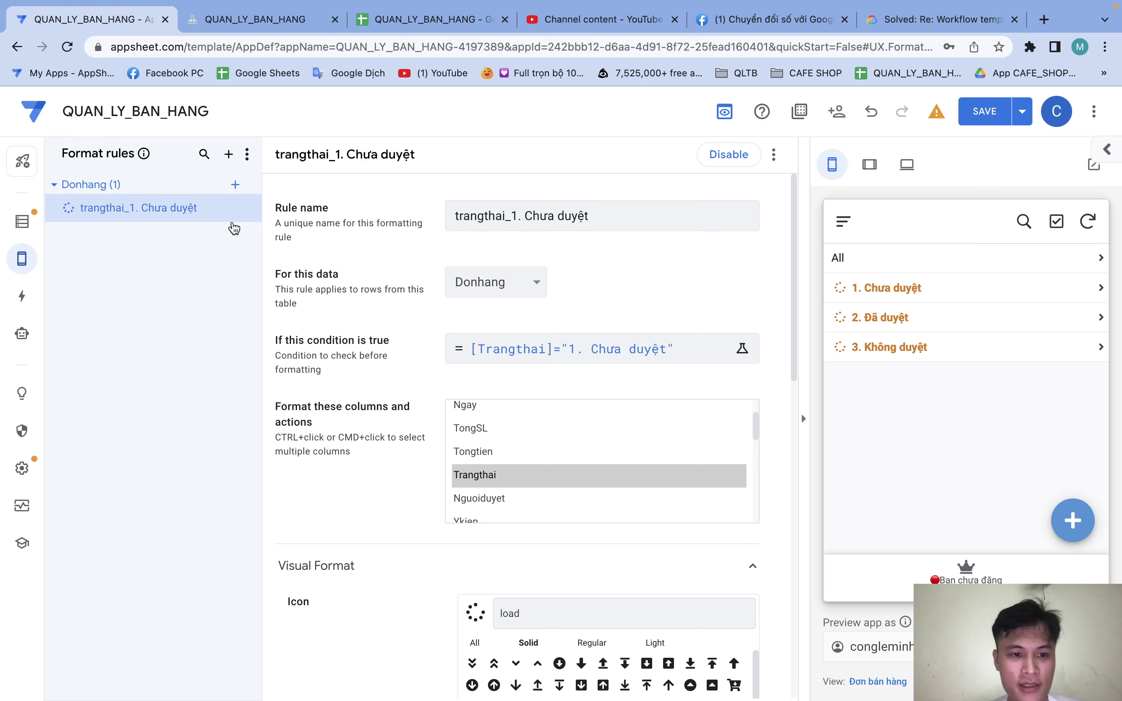
Duplicate the "trangthai_1. Chưa duyệt" rule and name the copy "trangthai_2. Đã duyệt".
left_click(250, 207)
left_click(275, 260)
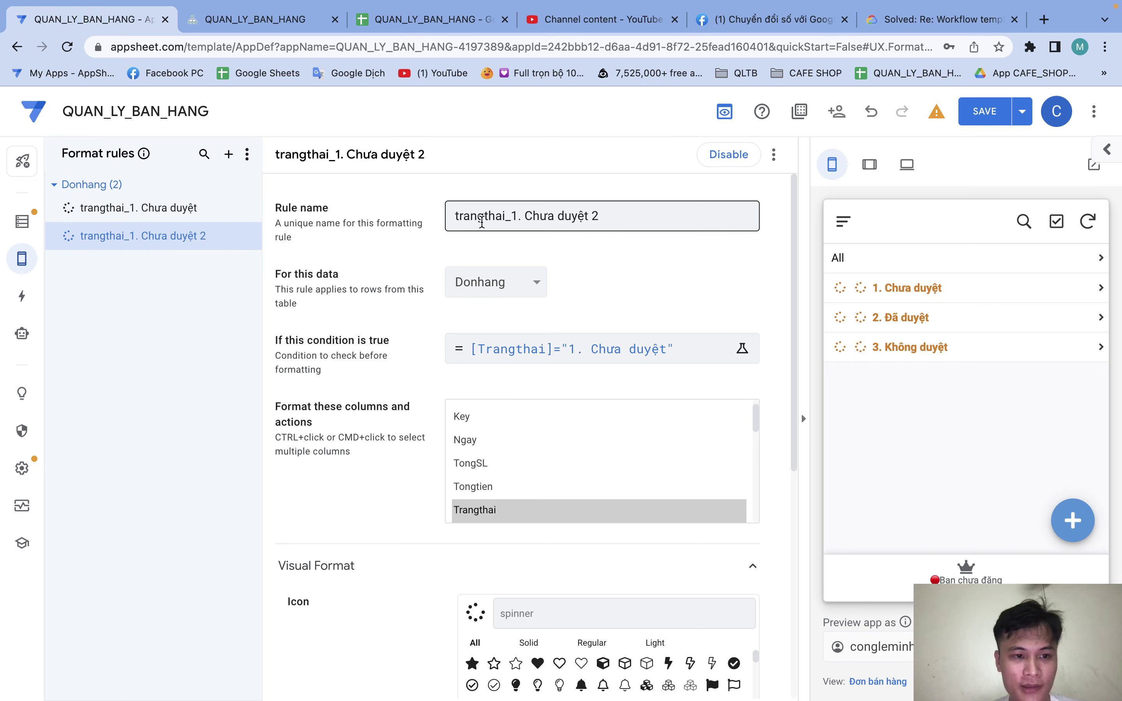
left_click_drag(611, 216, 516, 217)
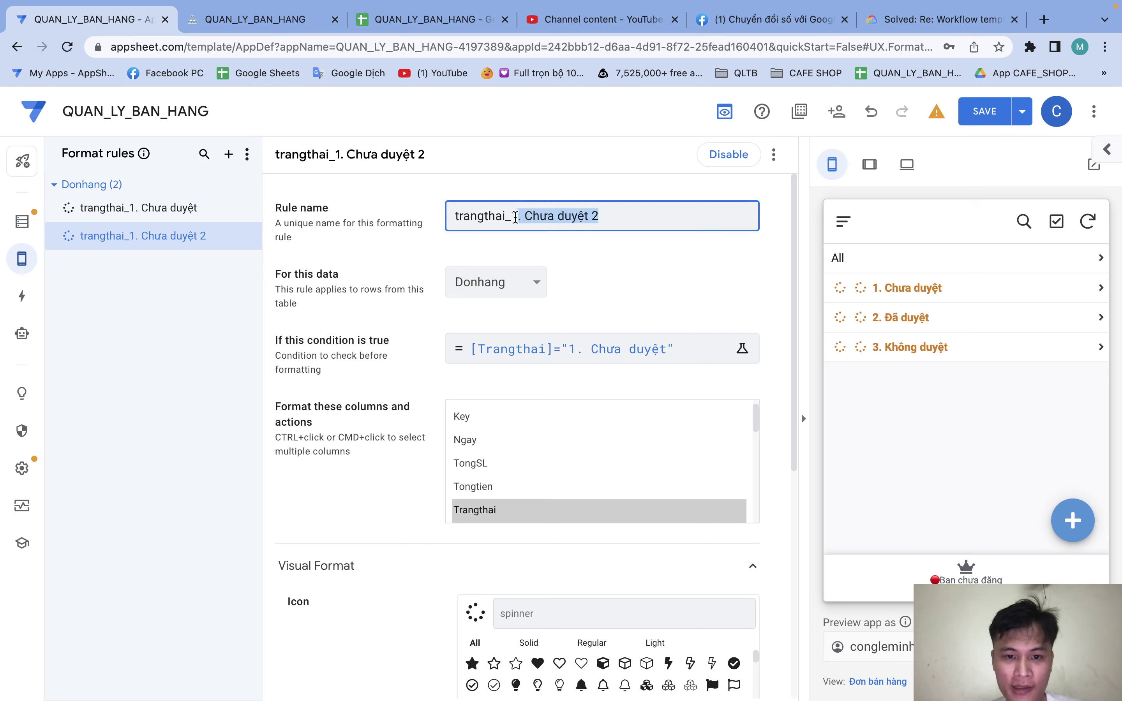
type("2. Đã duy")
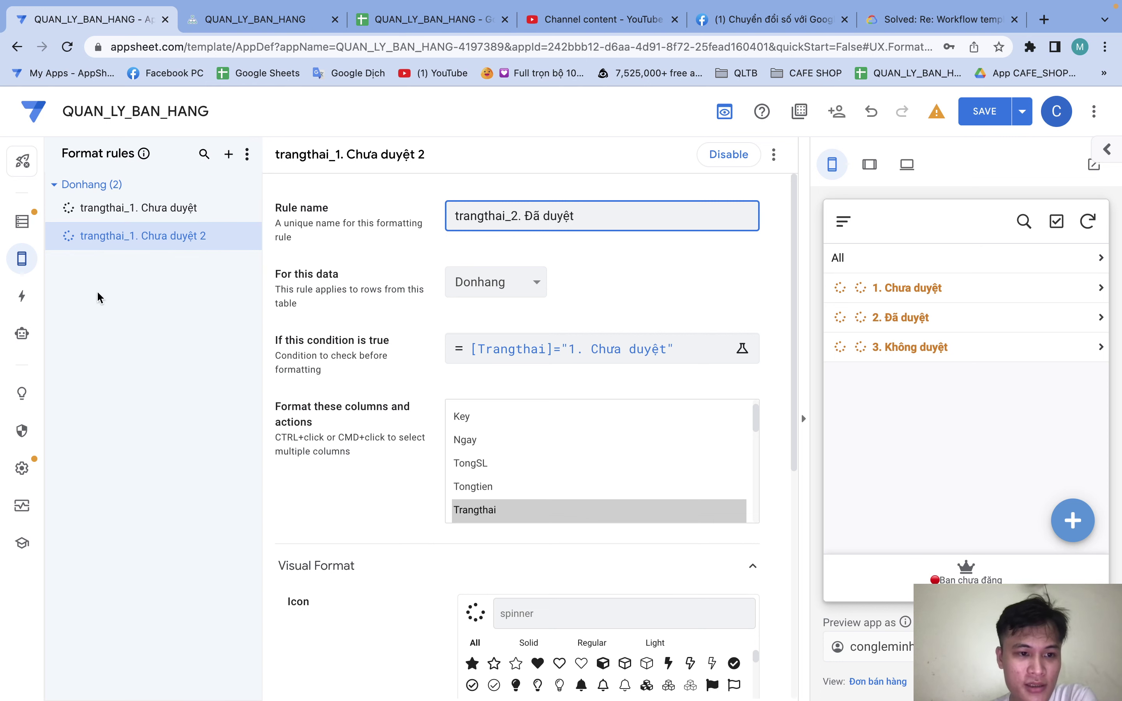
left_click(411, 361)
Set the condition of the "trangthai_2. Đã duyệt" rule to [Trangthai]="2. Đã duyệt" and save the expression.
left_click(585, 350)
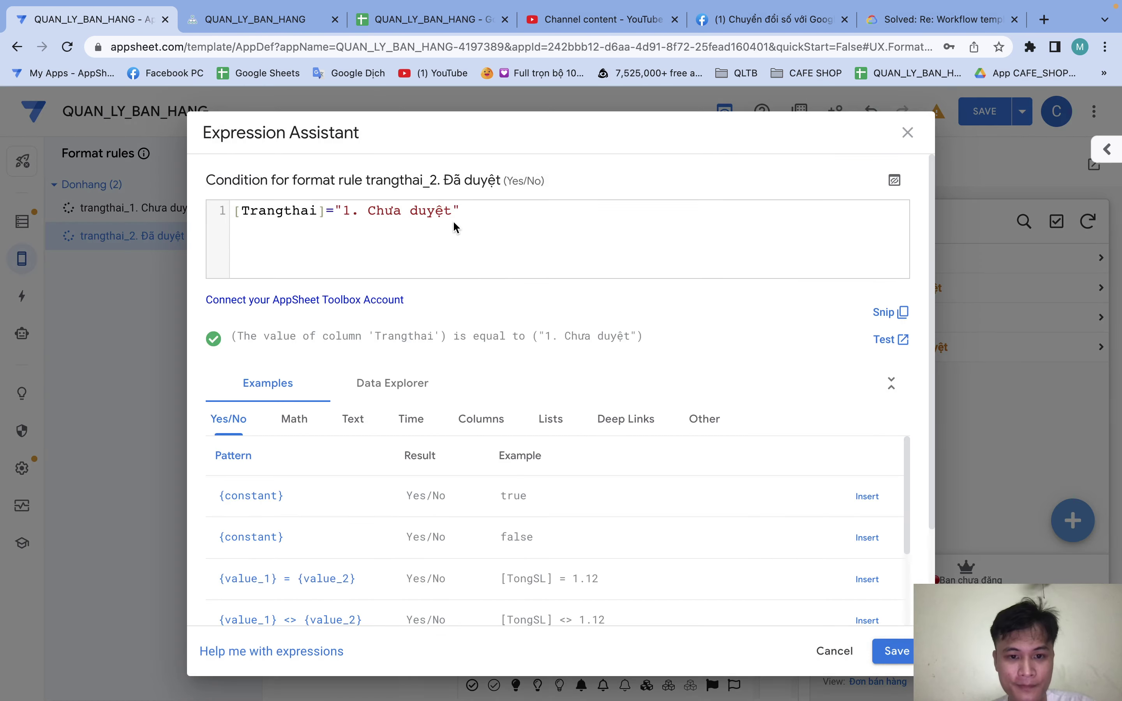
left_click_drag(449, 210, 342, 210)
type("2. Đa")
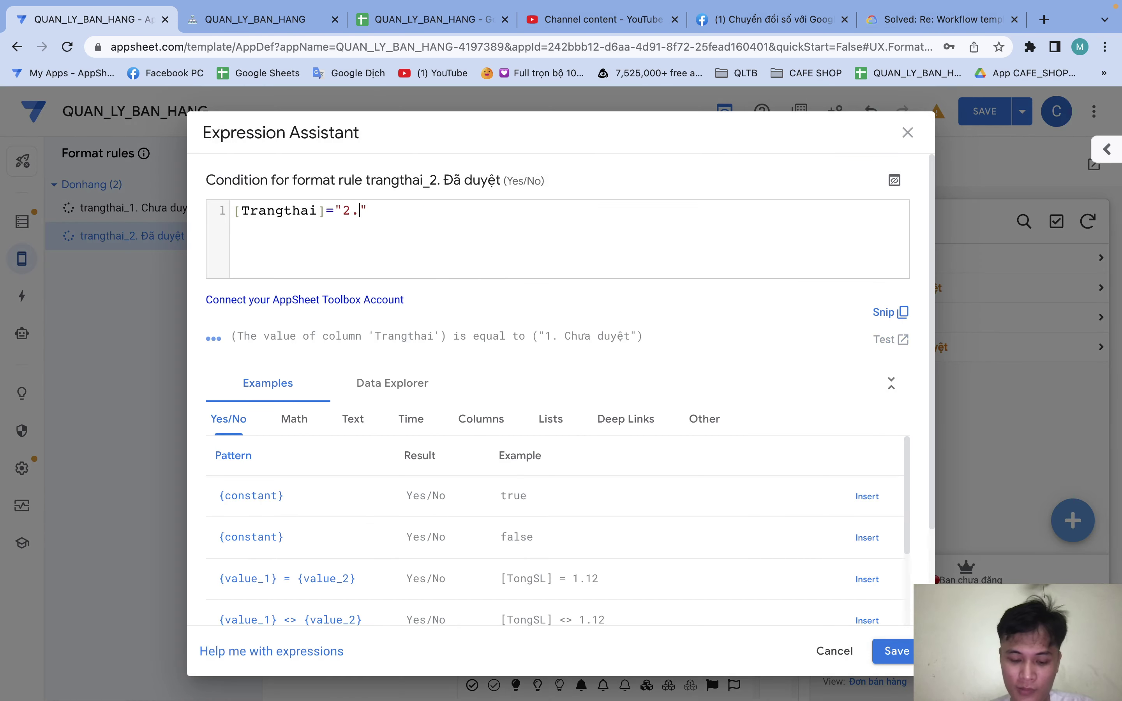
type("ã duyệt")
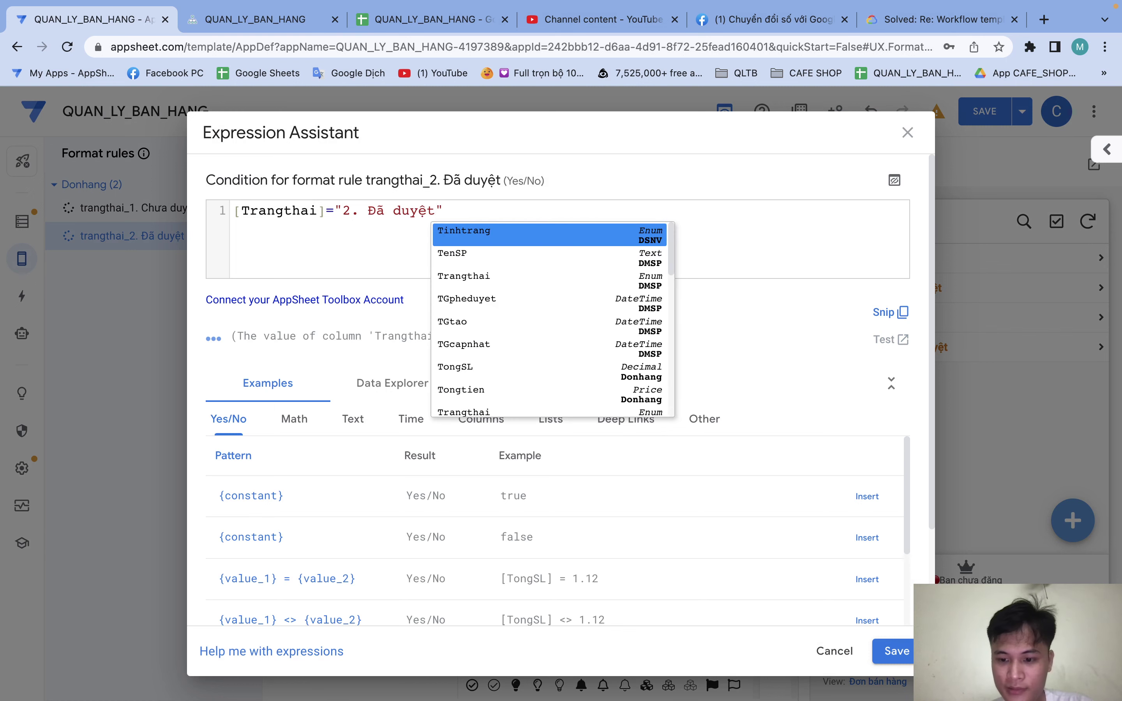
left_click(895, 651)
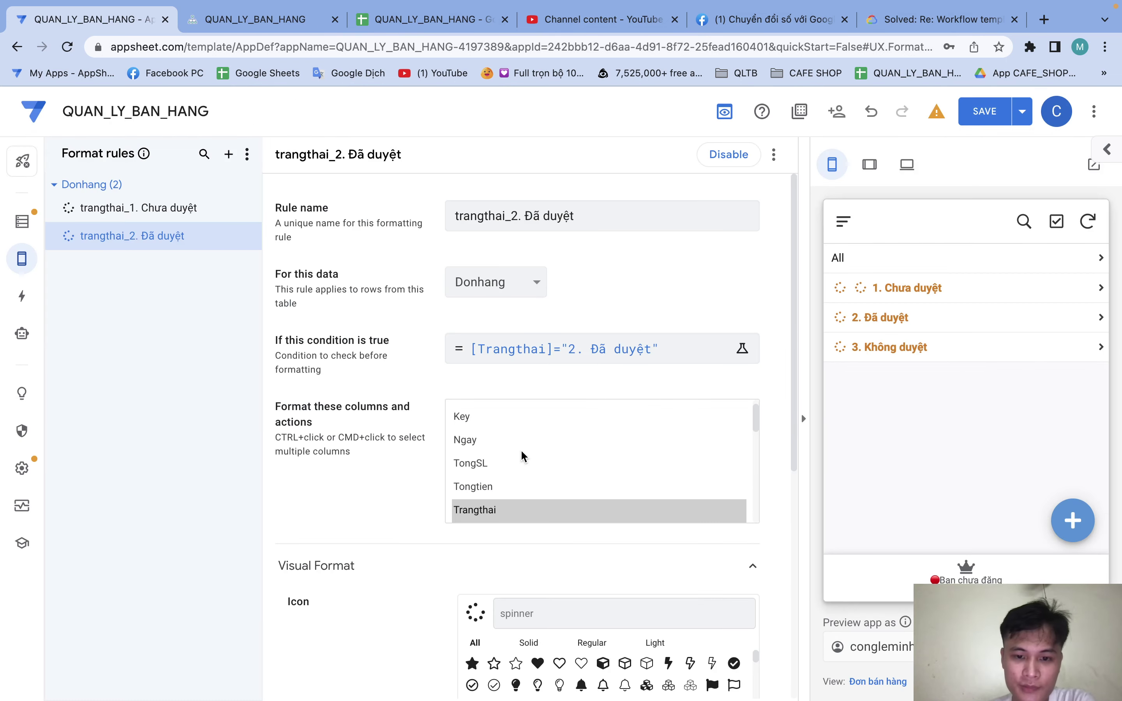
Search the icons for "check", assign the filled check-circle icon, and set the rule's text and highlight colors to blue.
scroll(571, 357, "down", 8)
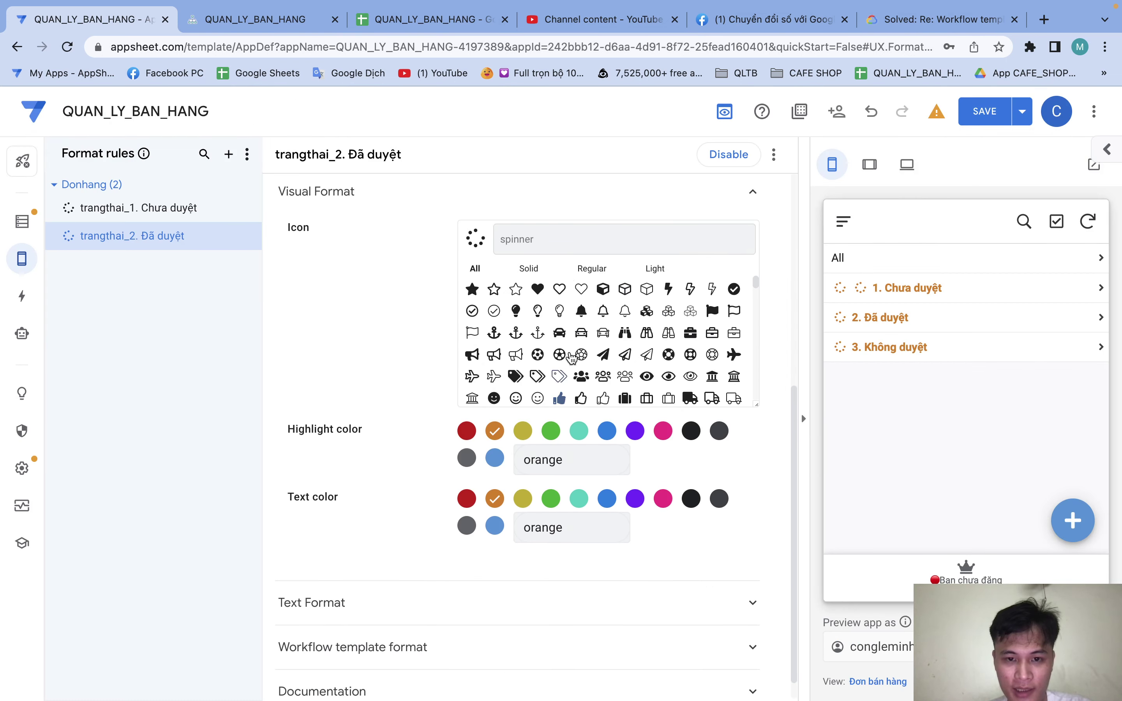
left_click(557, 247)
type("check")
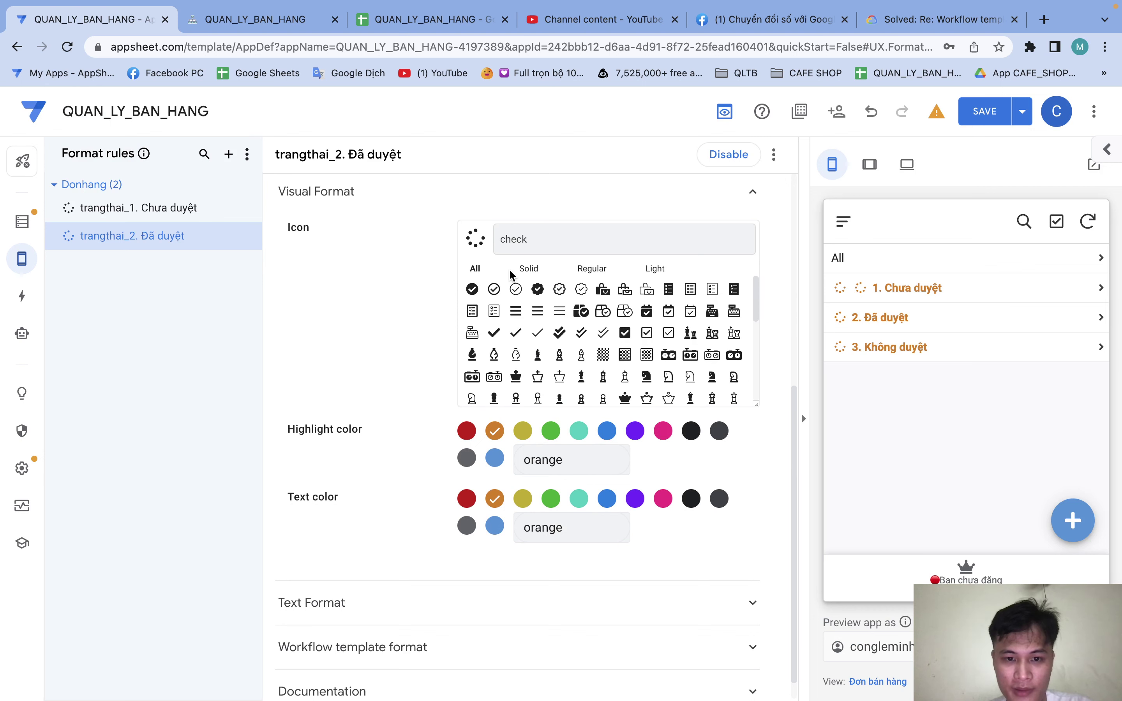
left_click(472, 289)
left_click(607, 499)
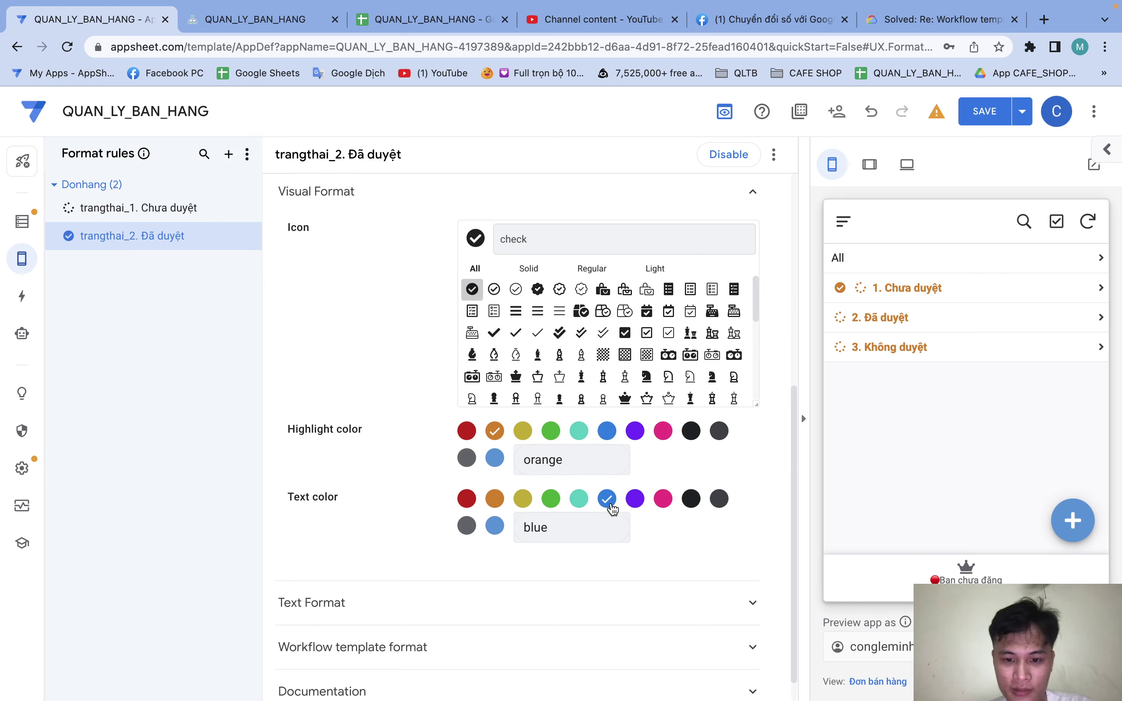
left_click(607, 431)
Duplicate the "trangthai_2. Đã duyệt" rule and name the copy "trangthai_3. Không duyệt".
left_click(250, 236)
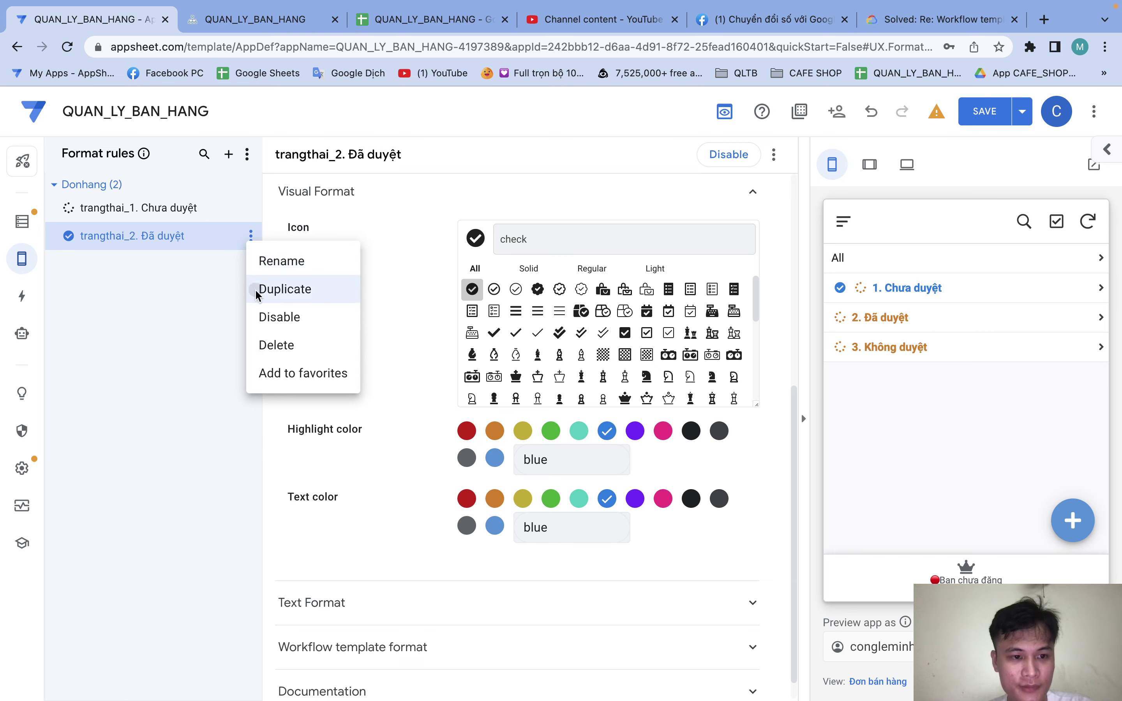
left_click(278, 289)
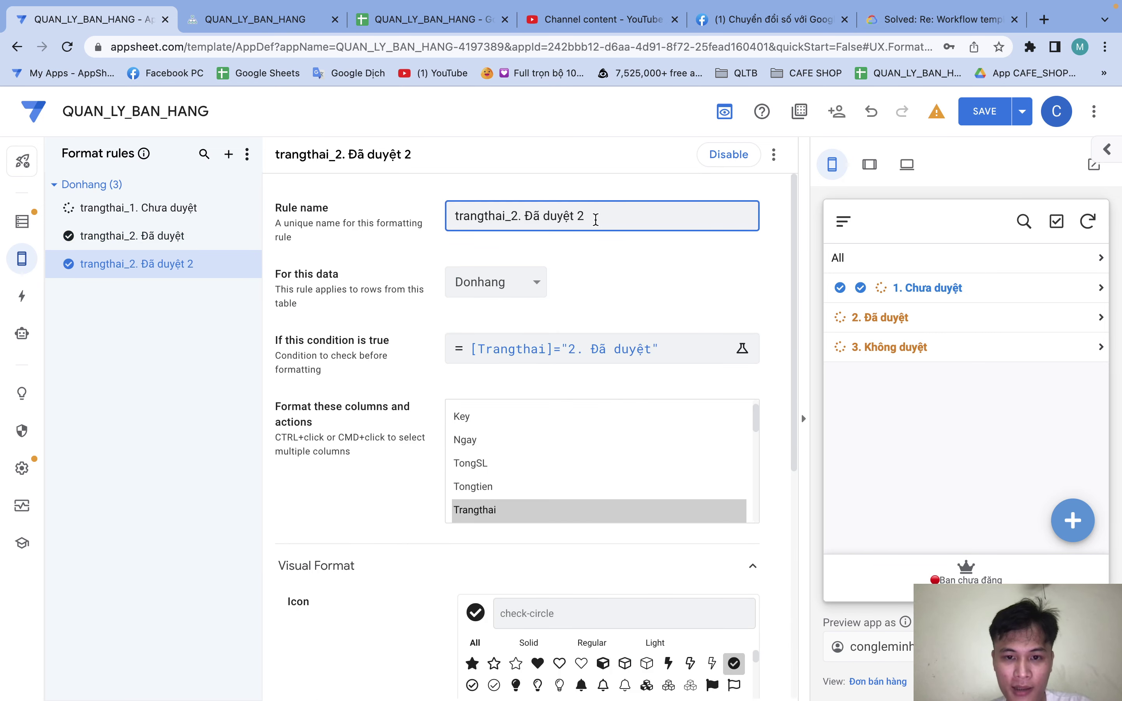
left_click_drag(596, 220, 507, 217)
type("3")
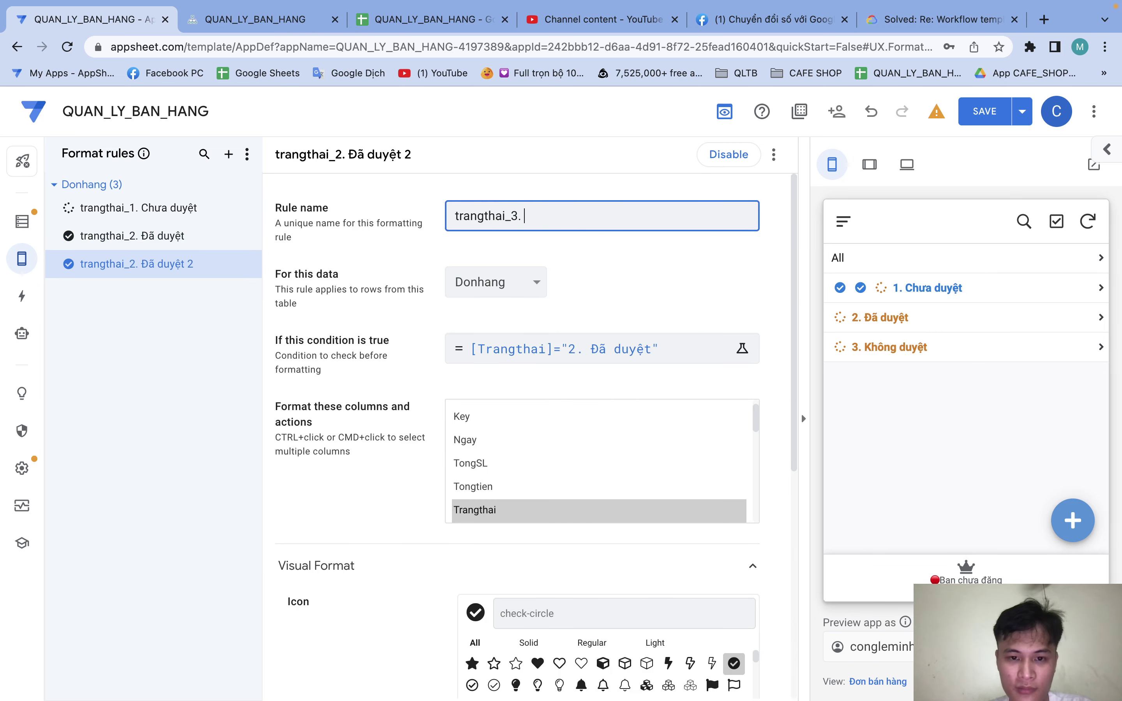
type(". Khôogn duyệt")
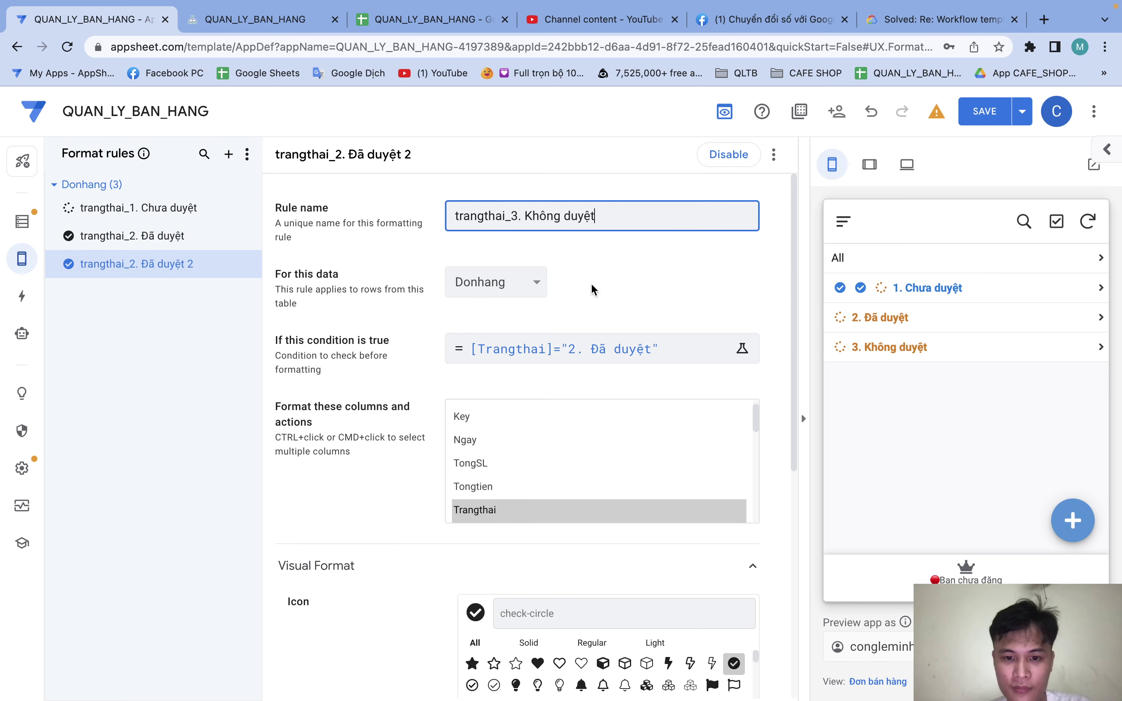
Set the condition of the third rule to [Trangthai]="3. Không duyệt" and save the expression.
left_click(616, 344)
left_click_drag(436, 214, 342, 216)
type("3. Không duyệt")
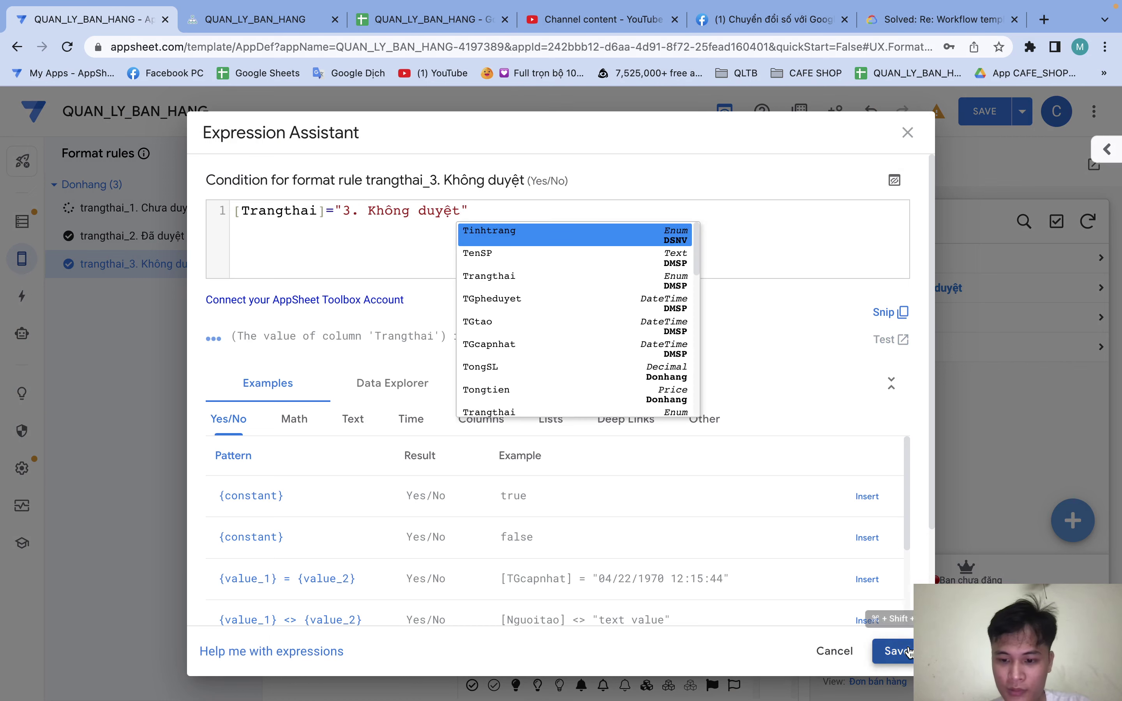
left_click(894, 650)
Set the text color and highlight color of the "trangthai_3. Không duyệt" rule to red.
scroll(369, 555, "down", 4)
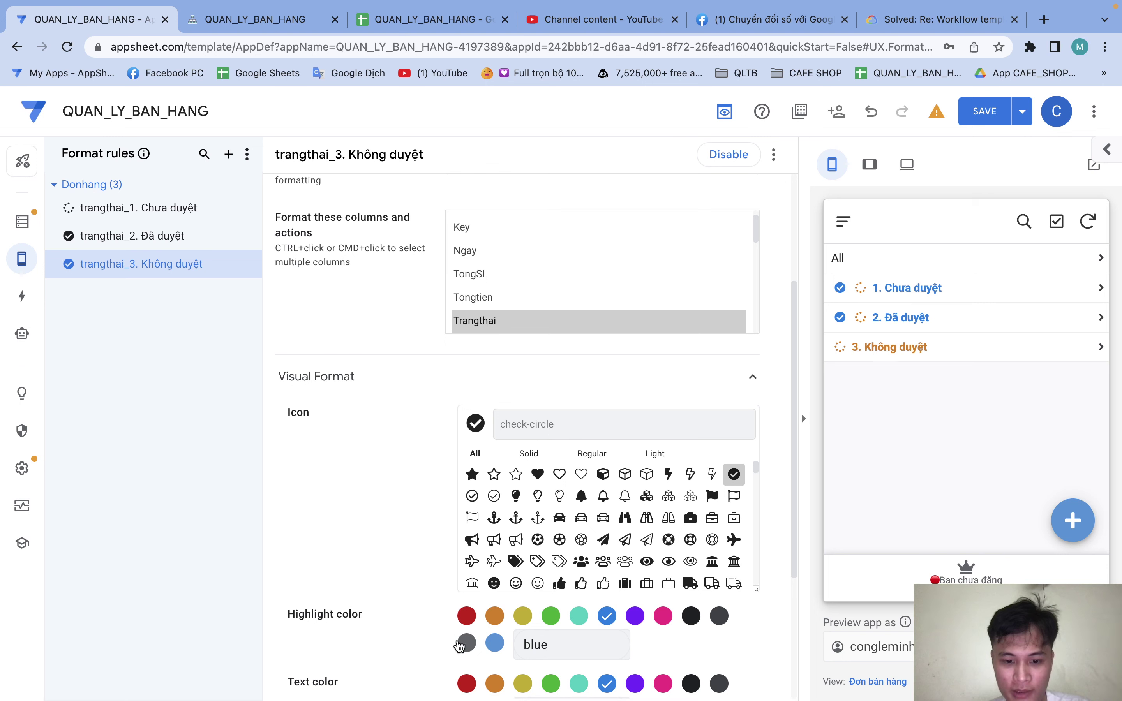
left_click(466, 683)
left_click(466, 616)
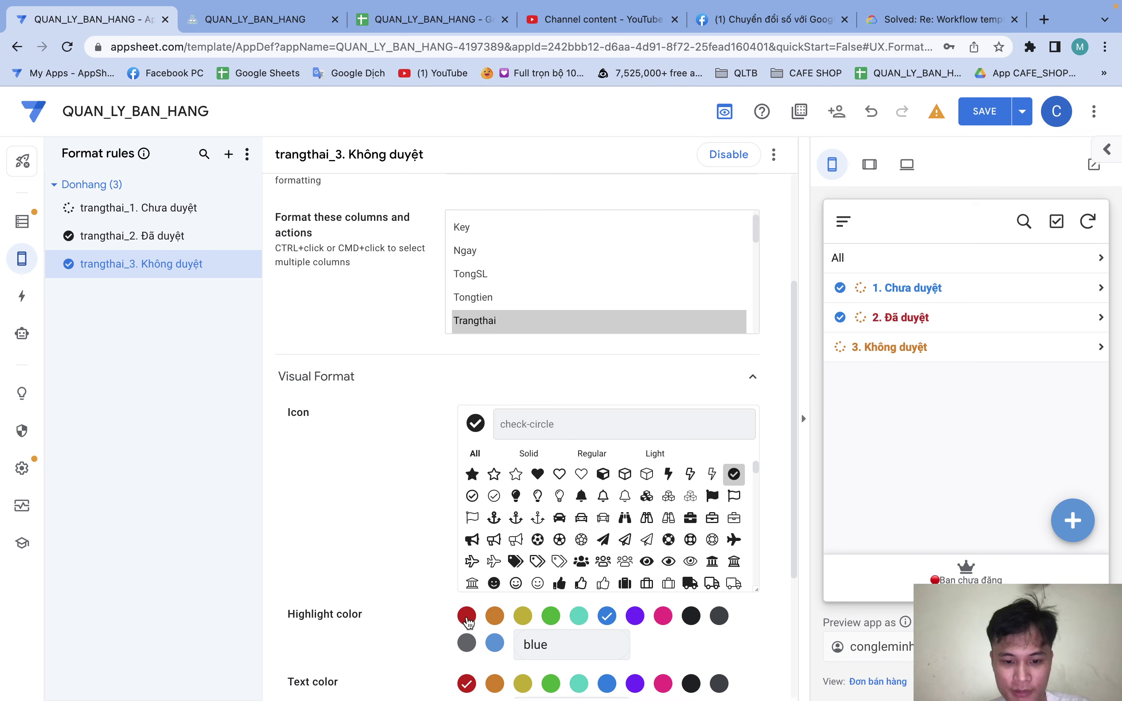
Filter the icon picker to Solid icons and try the minus-circle icon for the "trangthai_3. Không duyệt" rule.
left_click(530, 455)
scroll(559, 545, "down", 2)
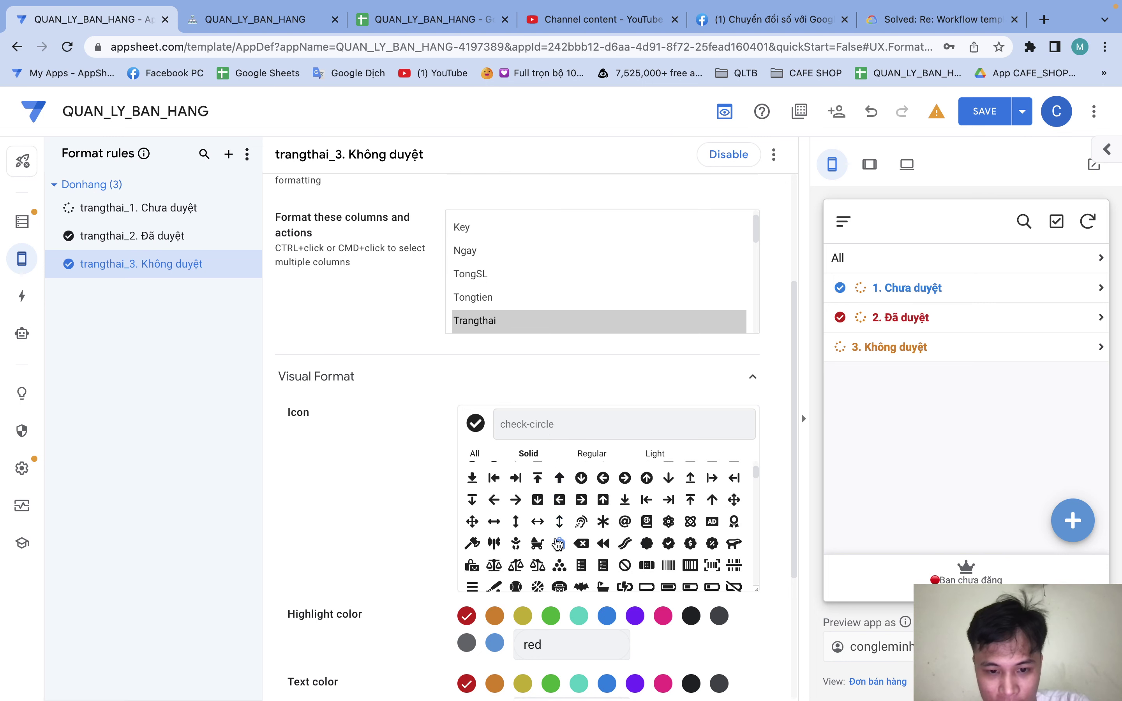
scroll(558, 545, "down", 2)
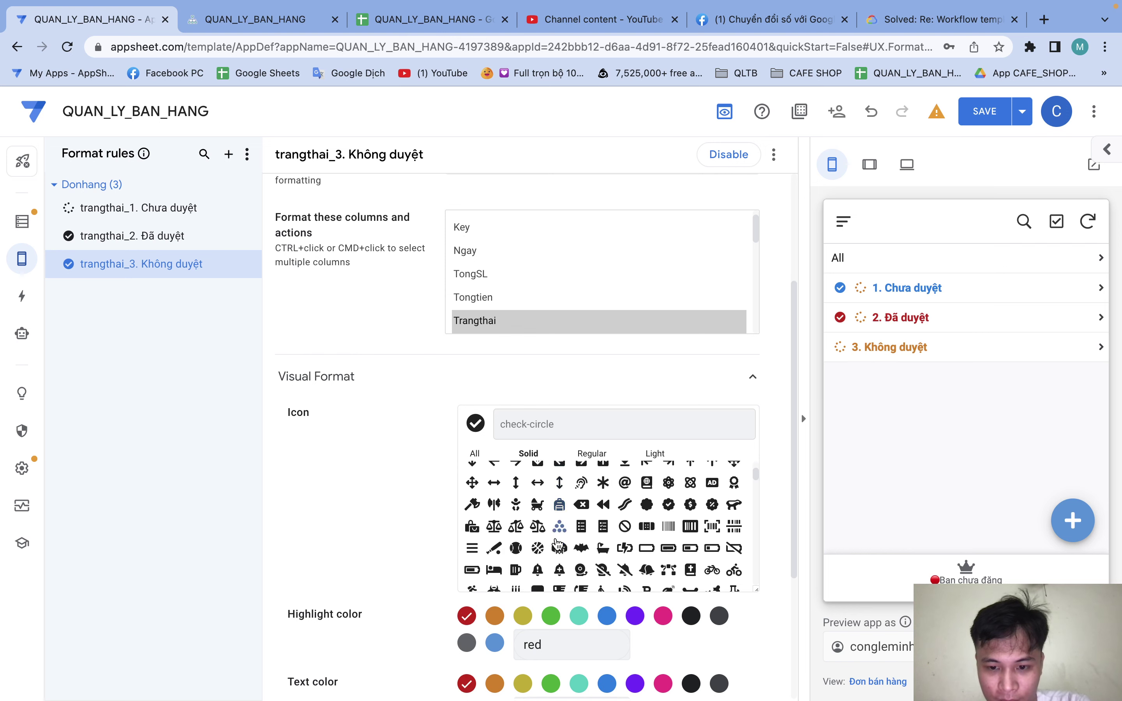
scroll(558, 545, "down", 3)
scroll(558, 545, "down", 10)
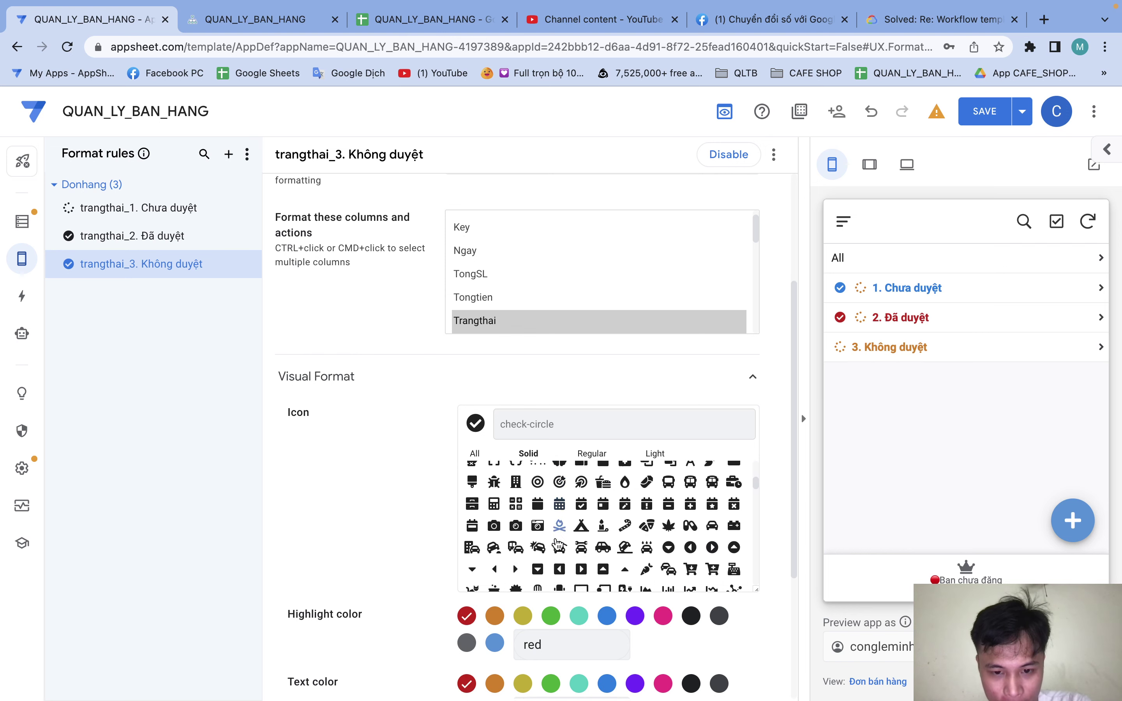
scroll(558, 545, "down", 8)
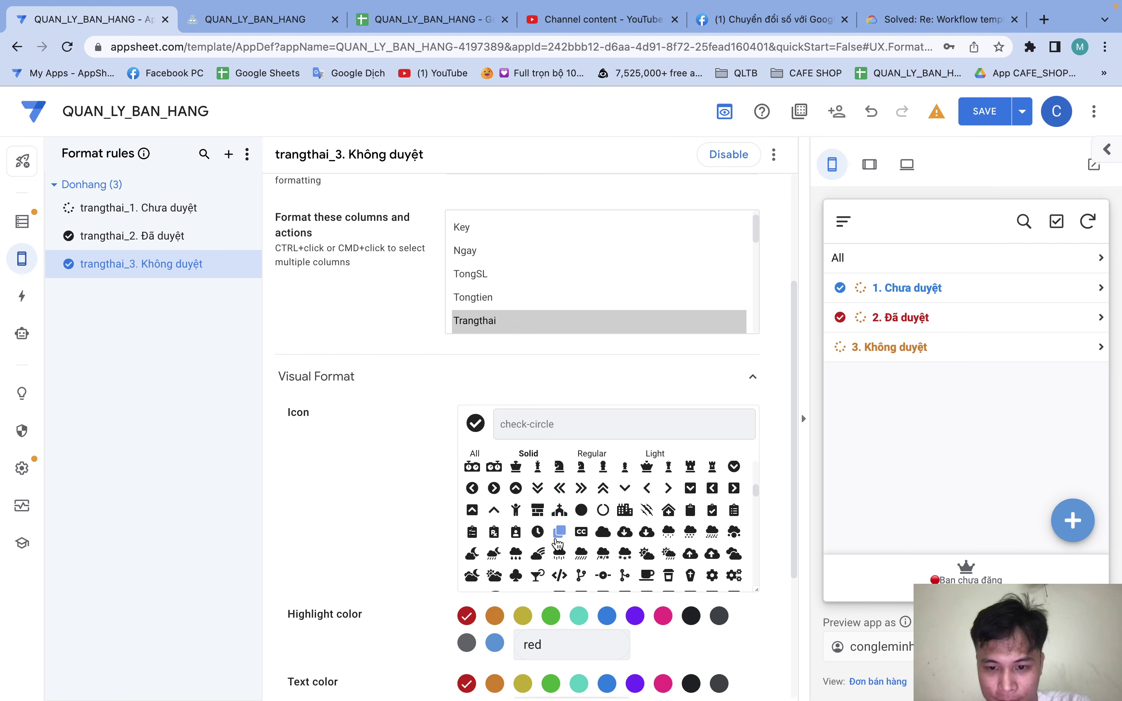
scroll(559, 545, "down", 8)
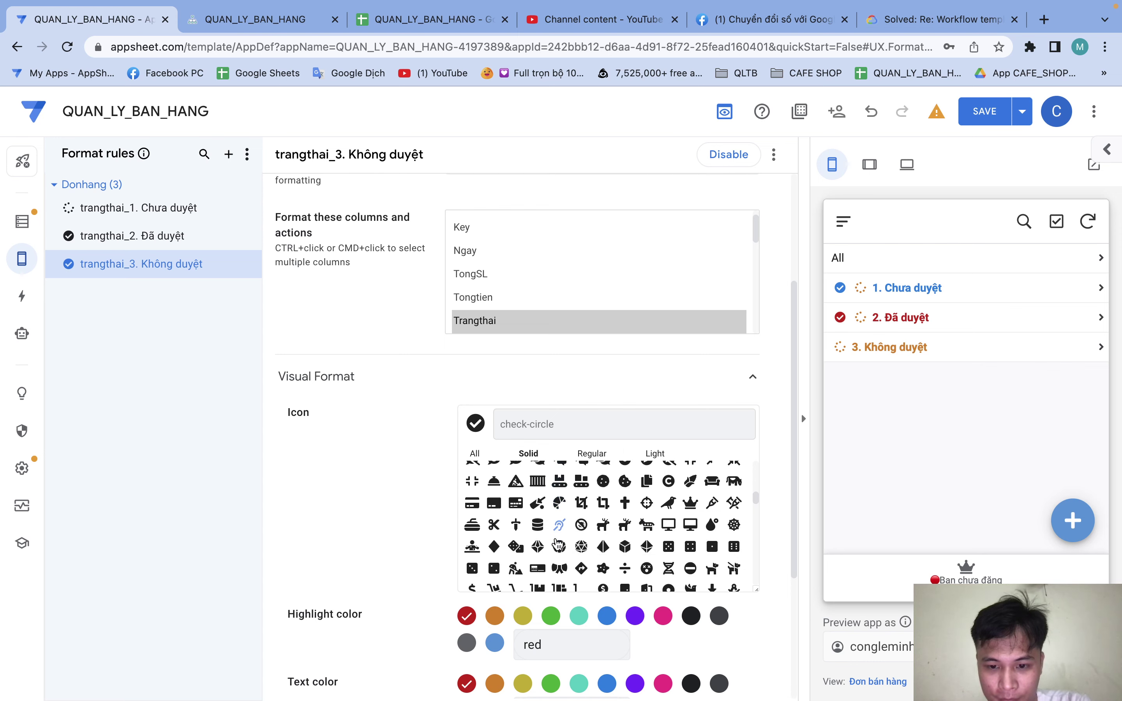
scroll(559, 545, "down", 8)
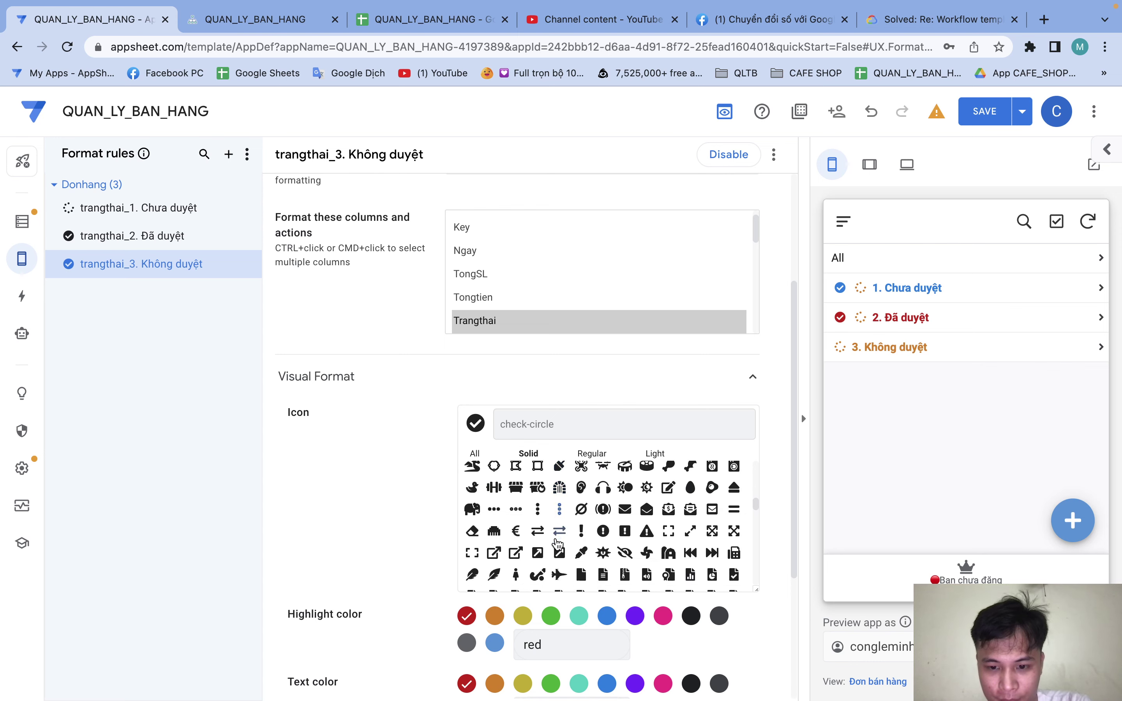
scroll(558, 545, "down", 8)
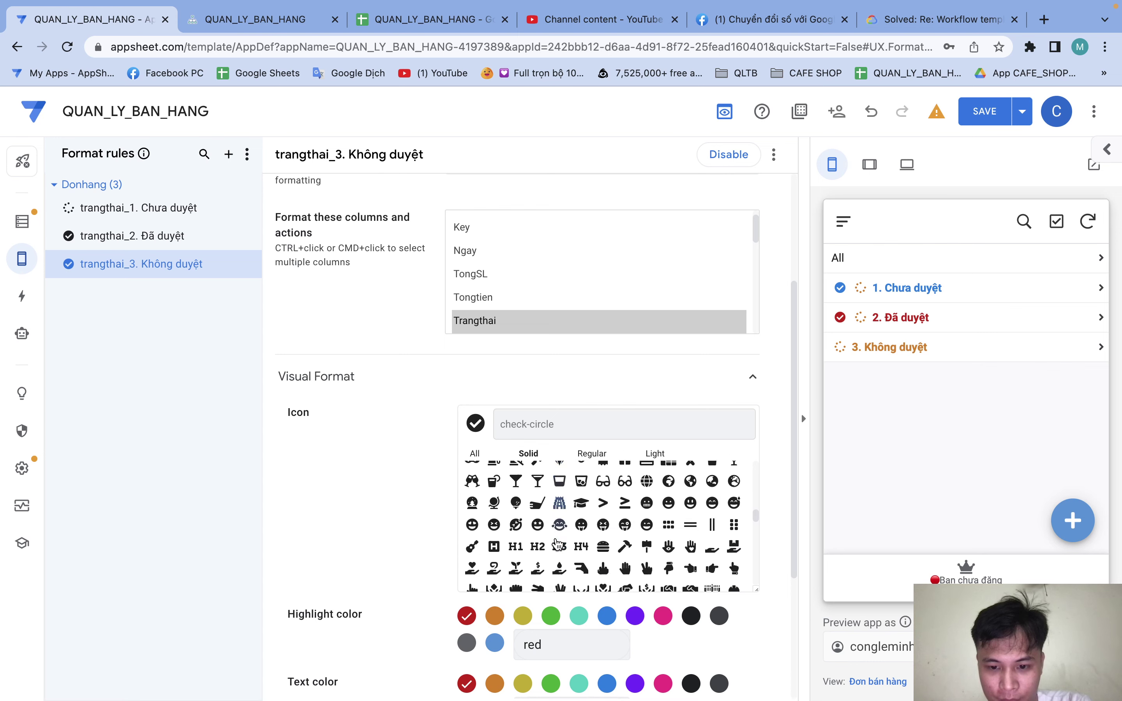
scroll(557, 543, "down", 8)
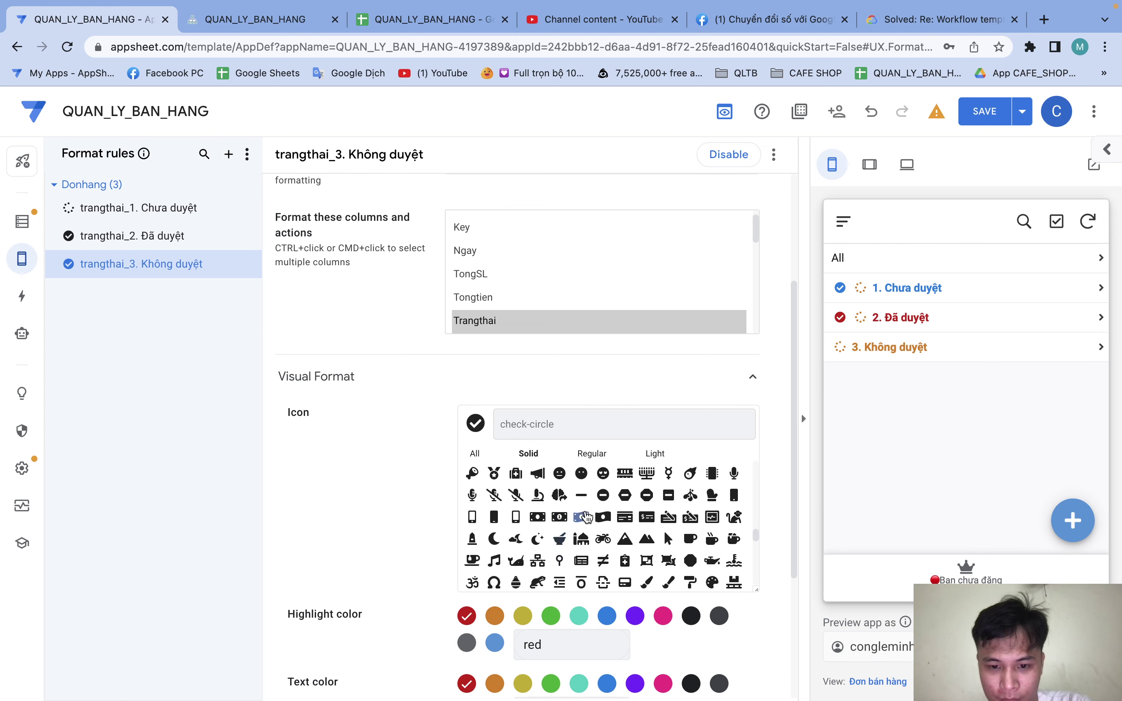
left_click(603, 495)
Look further through the Solid icons and try the value-absolute icon for the rule.
scroll(608, 547, "down", 5)
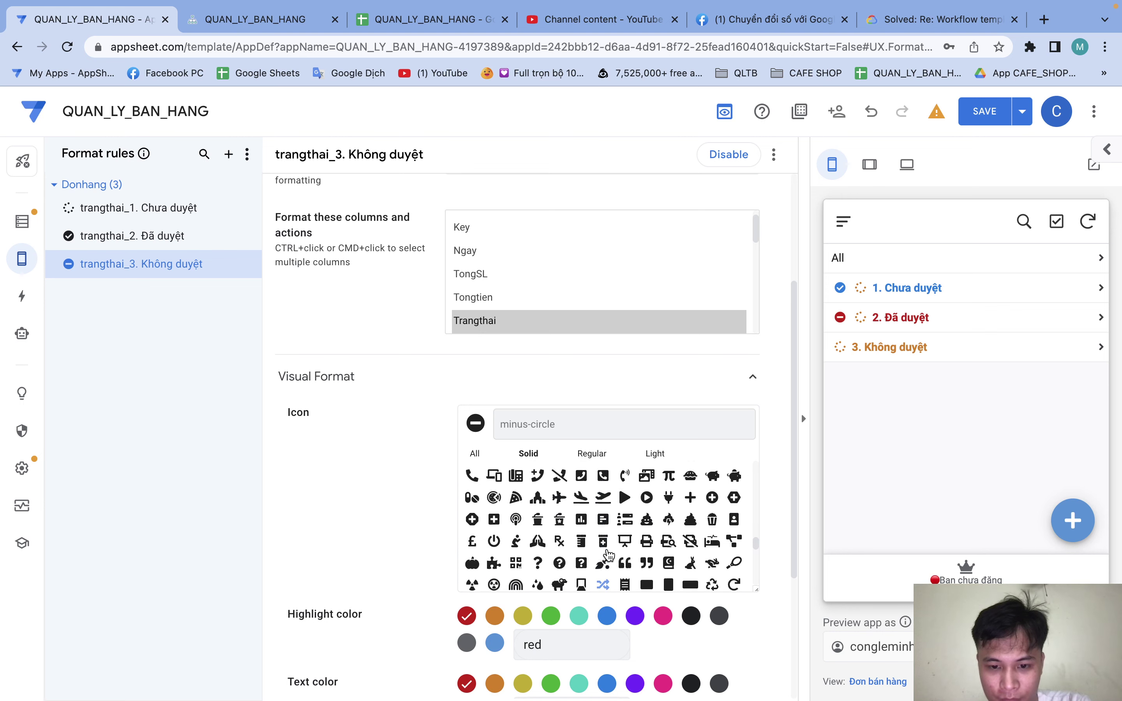
scroll(609, 555, "down", 6)
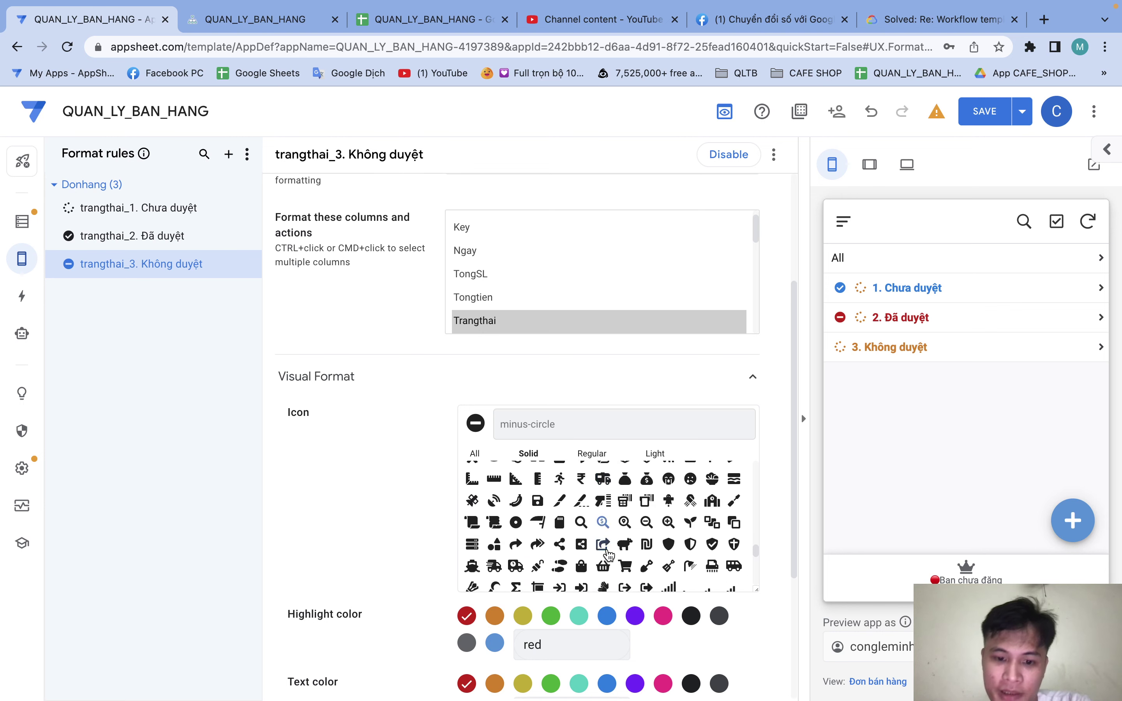
scroll(609, 555, "down", 5)
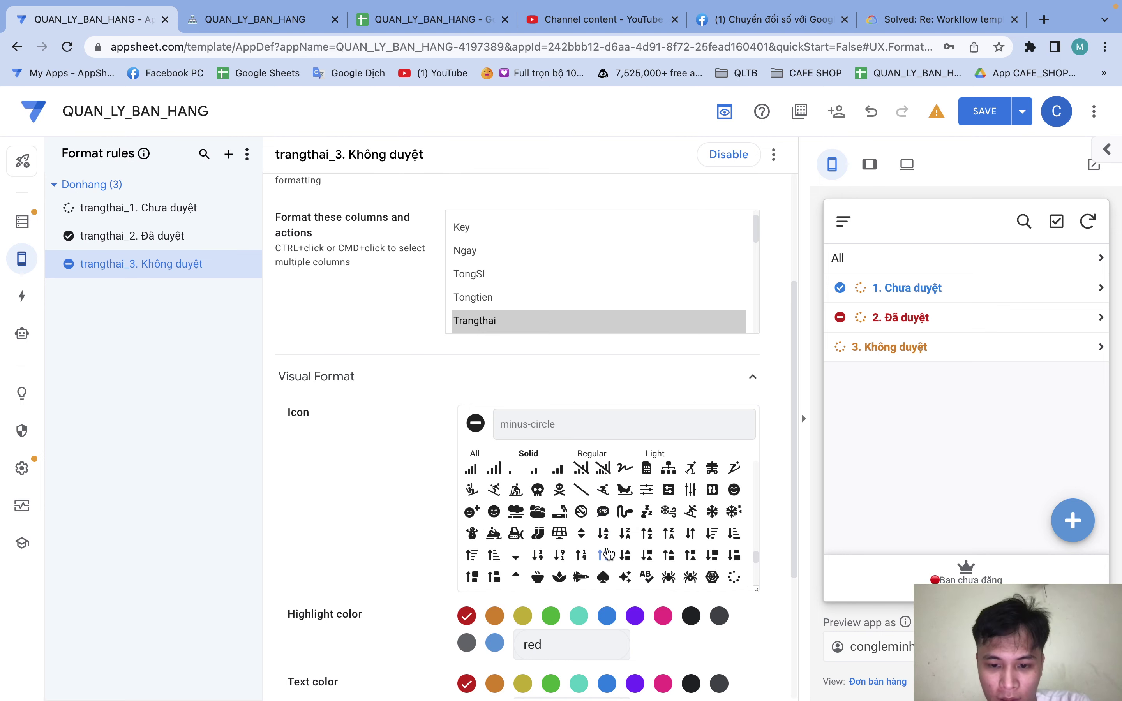
scroll(609, 553, "down", 6)
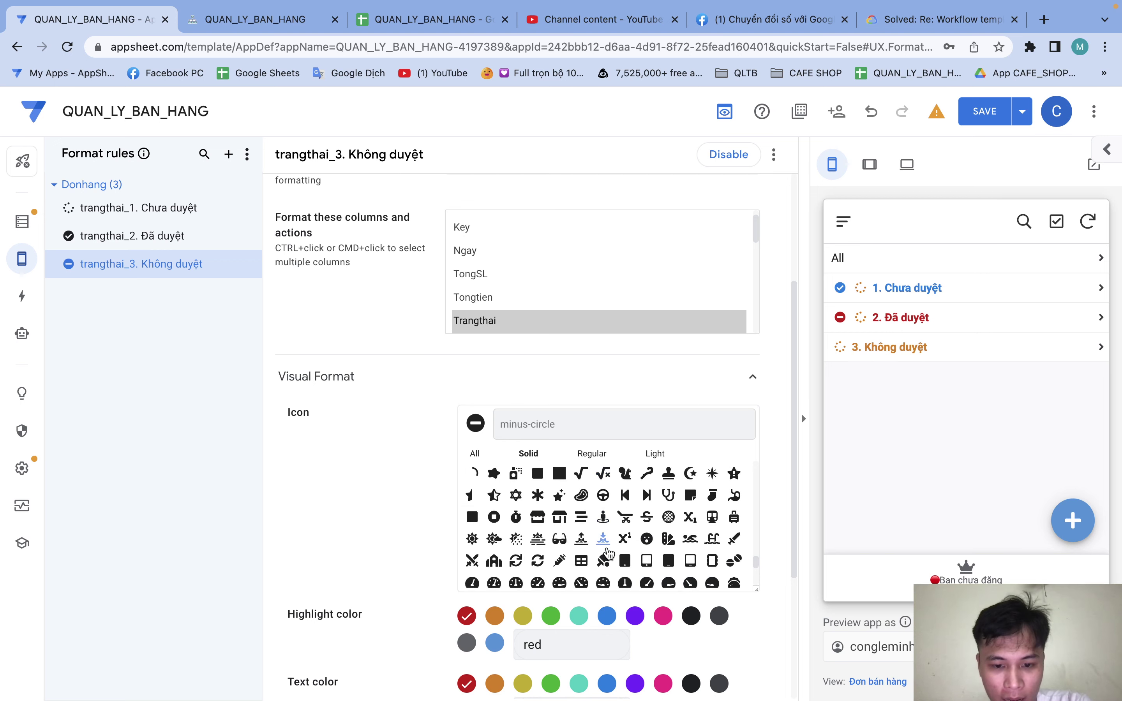
scroll(609, 553, "down", 6)
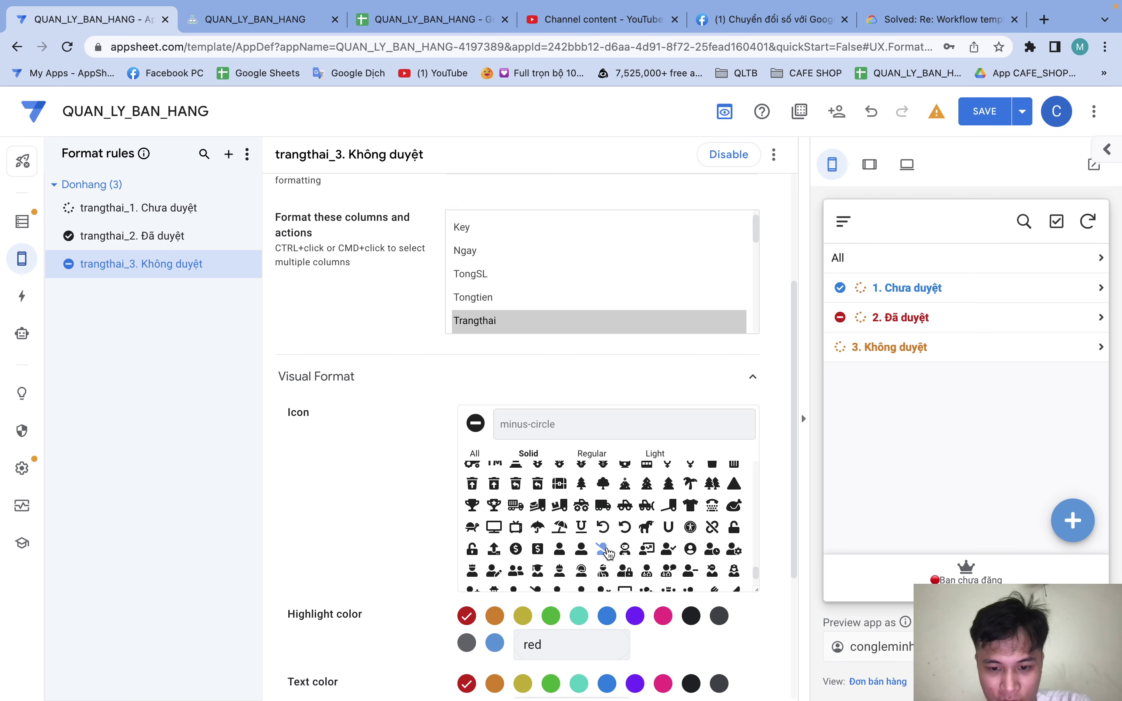
scroll(608, 553, "down", 1)
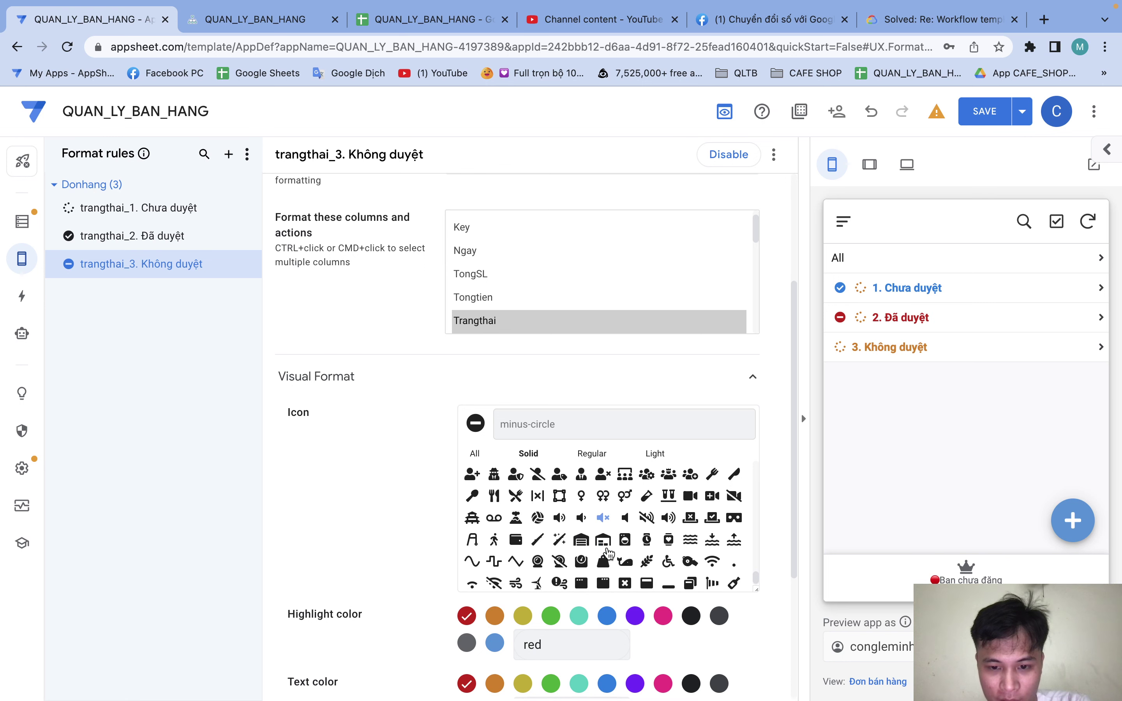
left_click(537, 496)
Assign the solid times icon to the "trangthai_3. Không duyệt" rule and save the app.
scroll(542, 506, "down", 1)
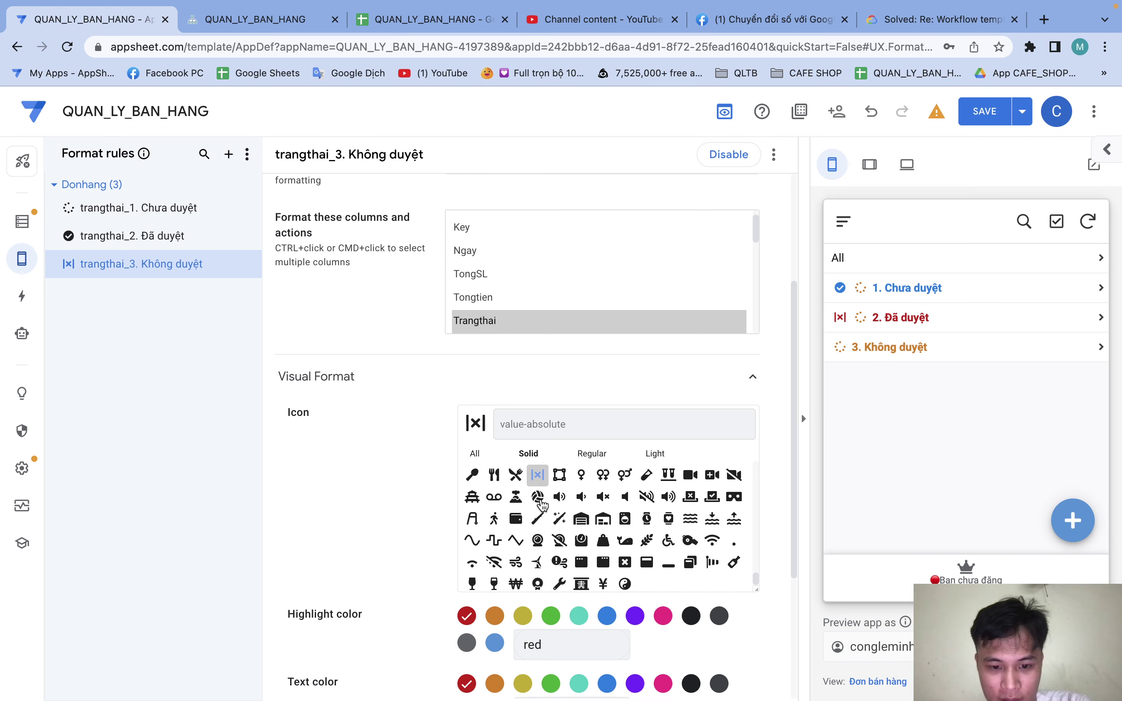
scroll(542, 506, "up", 10)
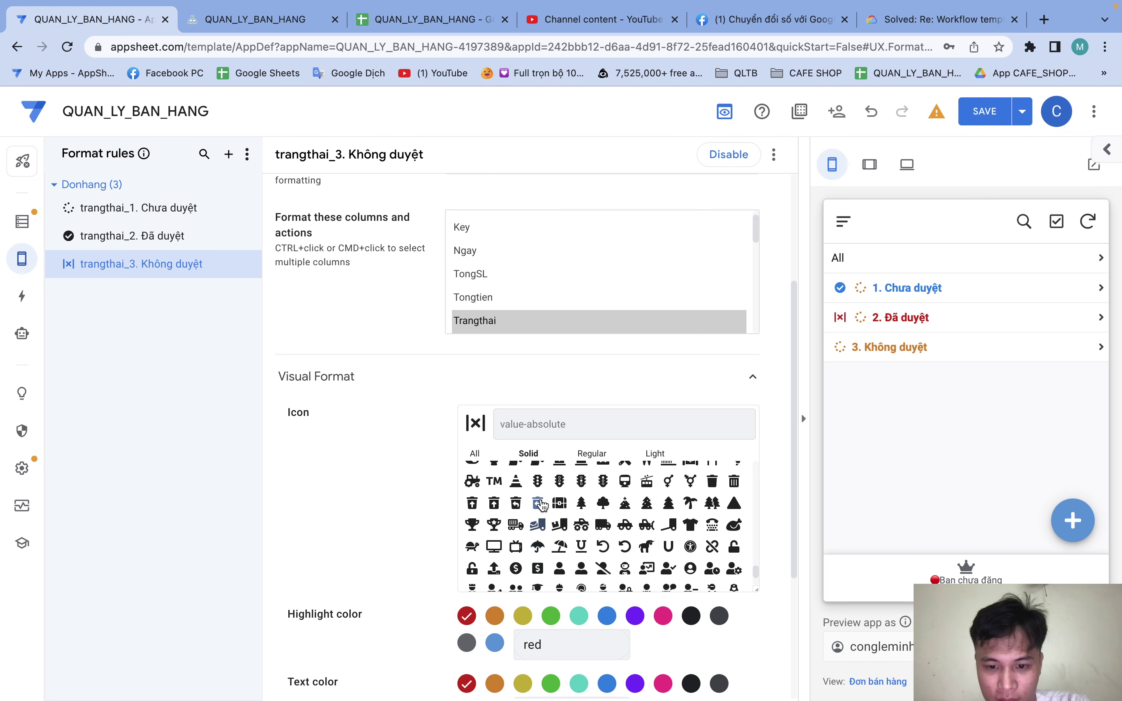
scroll(543, 506, "up", 1)
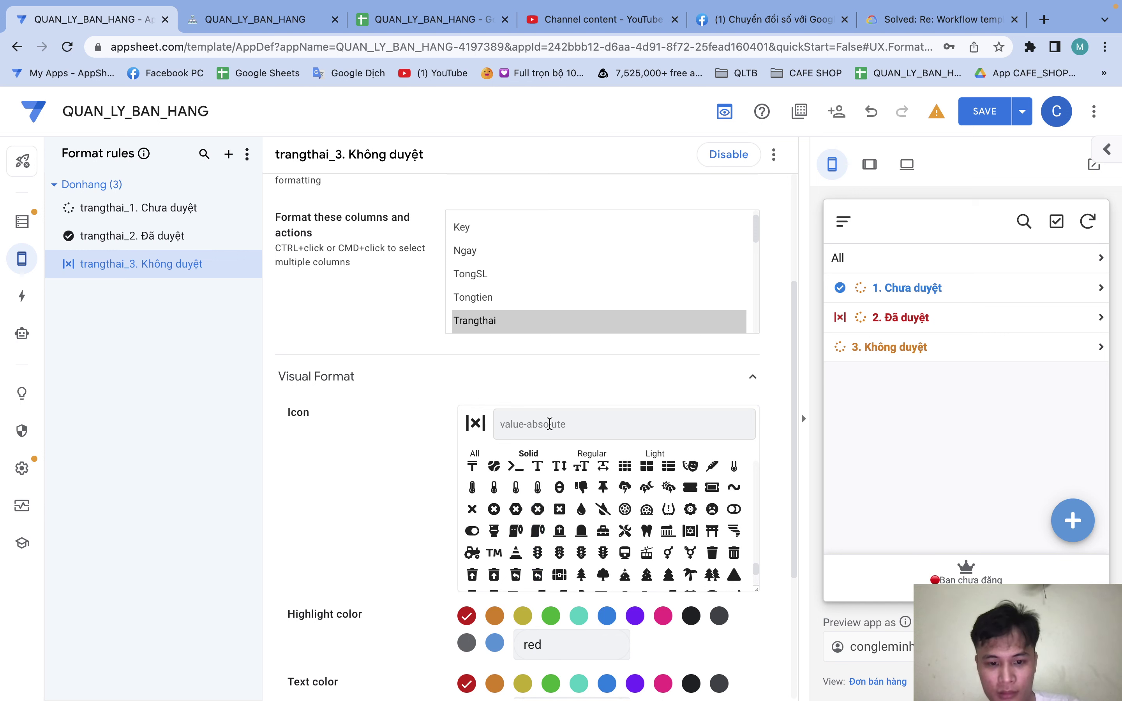
left_click(472, 508)
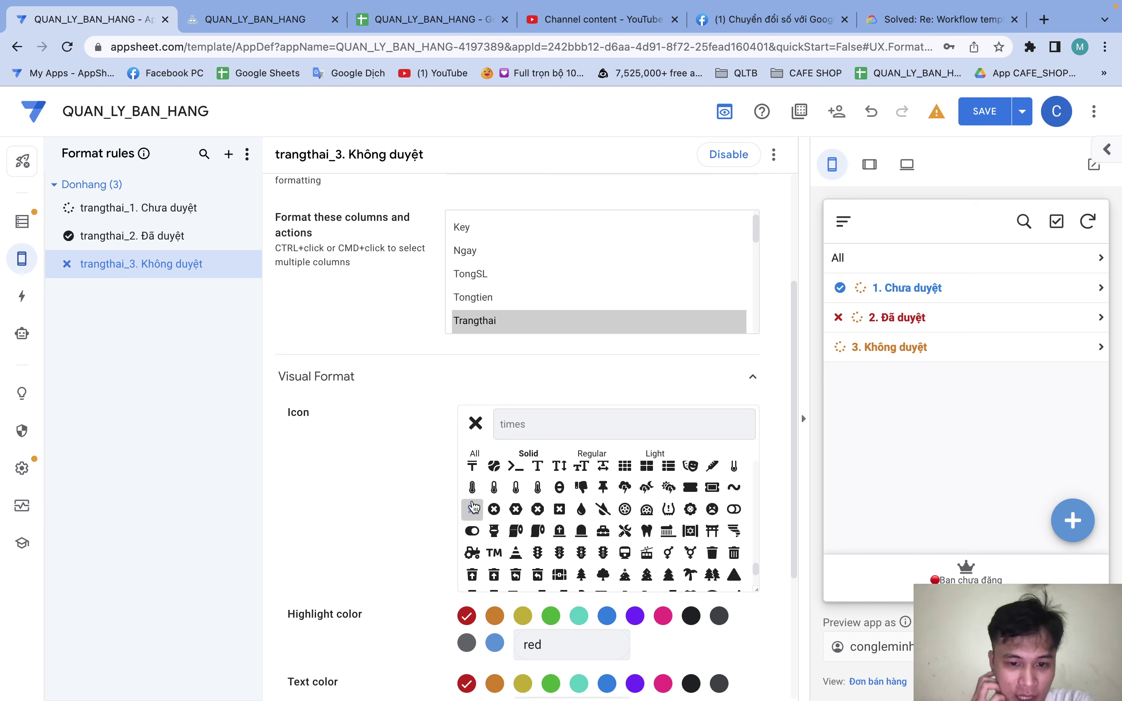
left_click(529, 425)
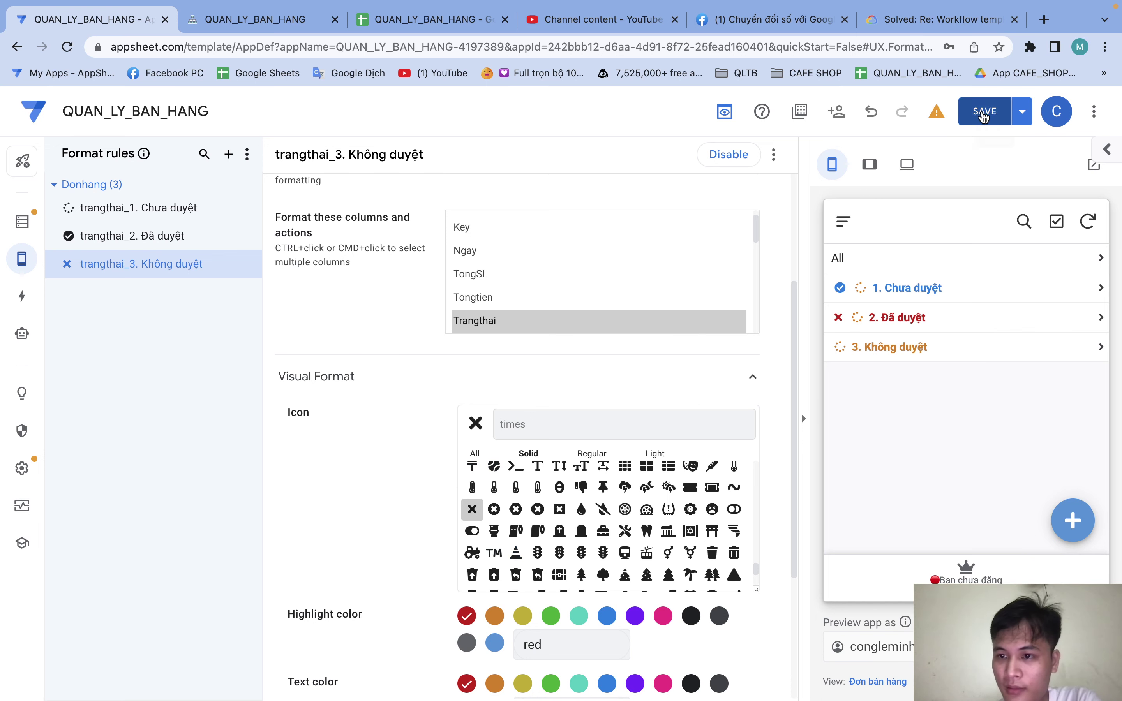
left_click(984, 117)
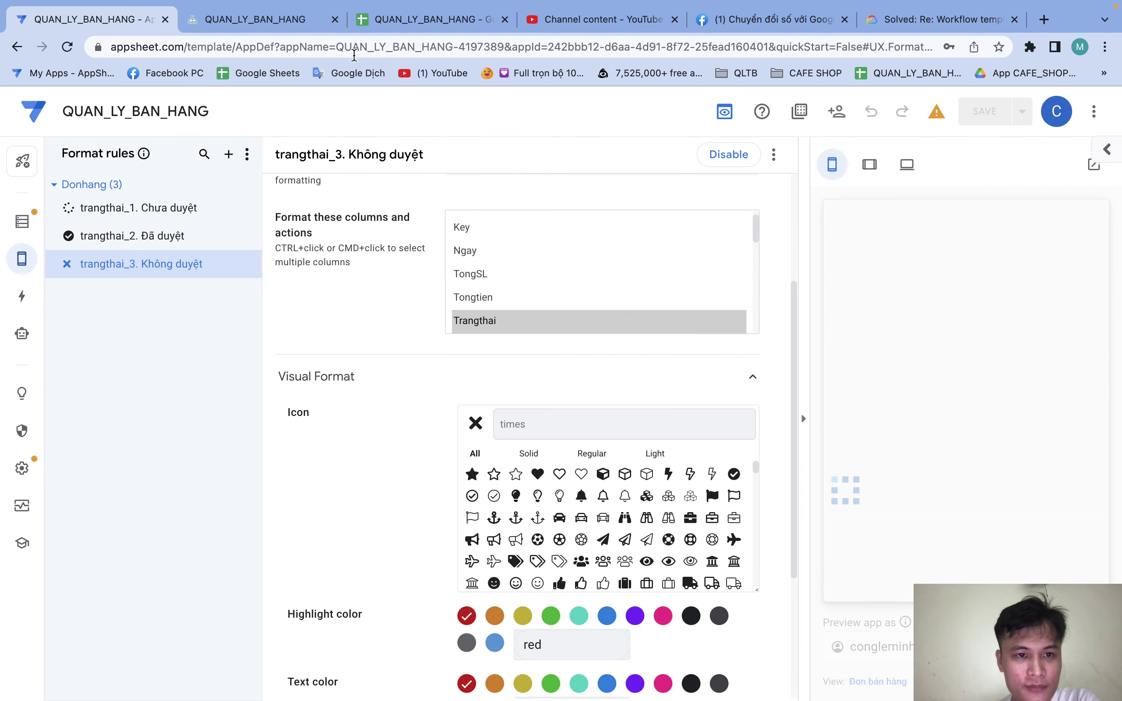
Switch to the running QUAN_LY_BAN_HANG app, sync it, and view the orders grouped under "1. Chưa duyệt", including those of Nhân viên 1.
left_click(260, 19)
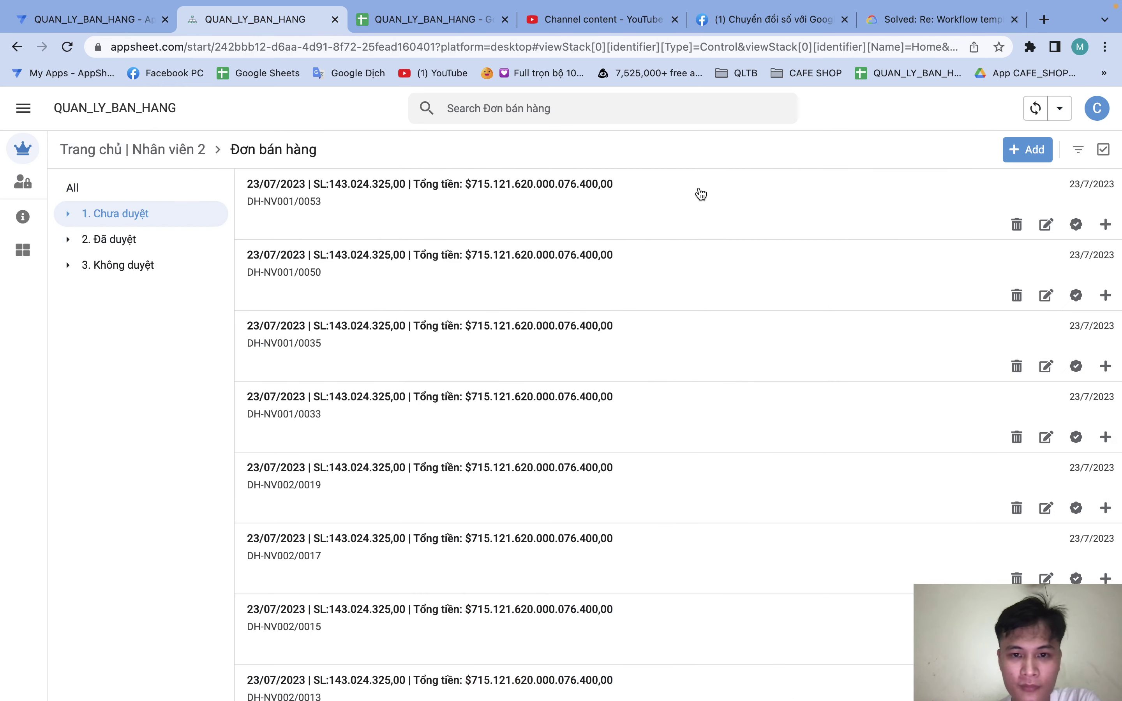
left_click(1034, 111)
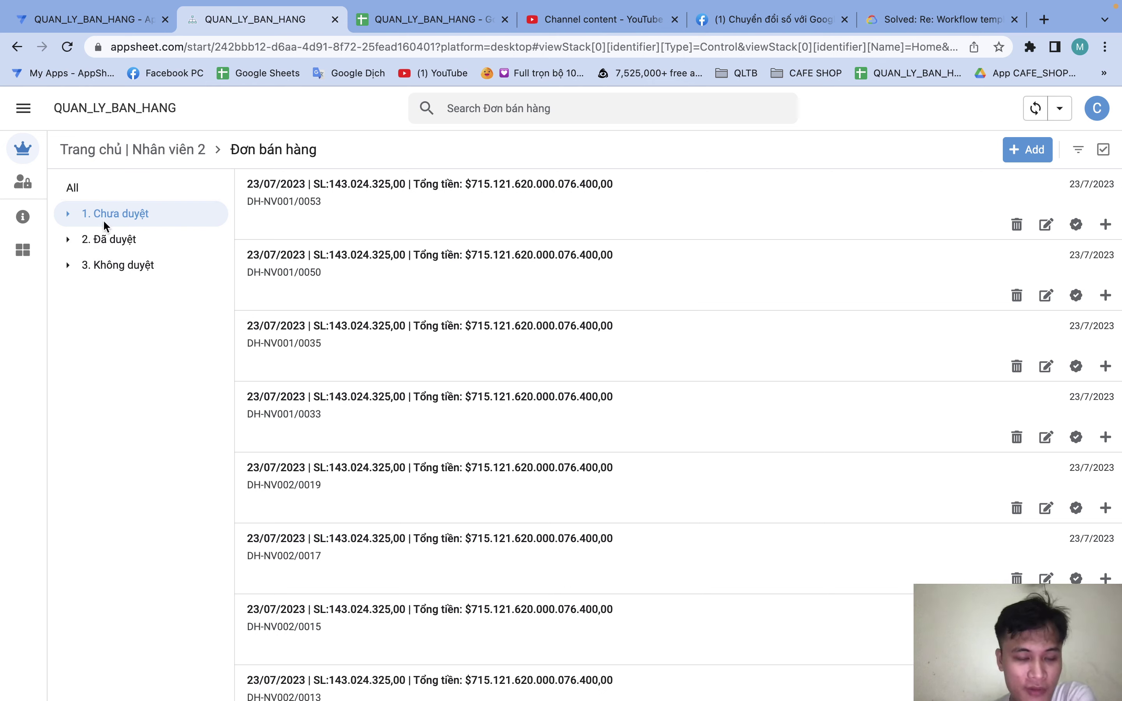
left_click(68, 215)
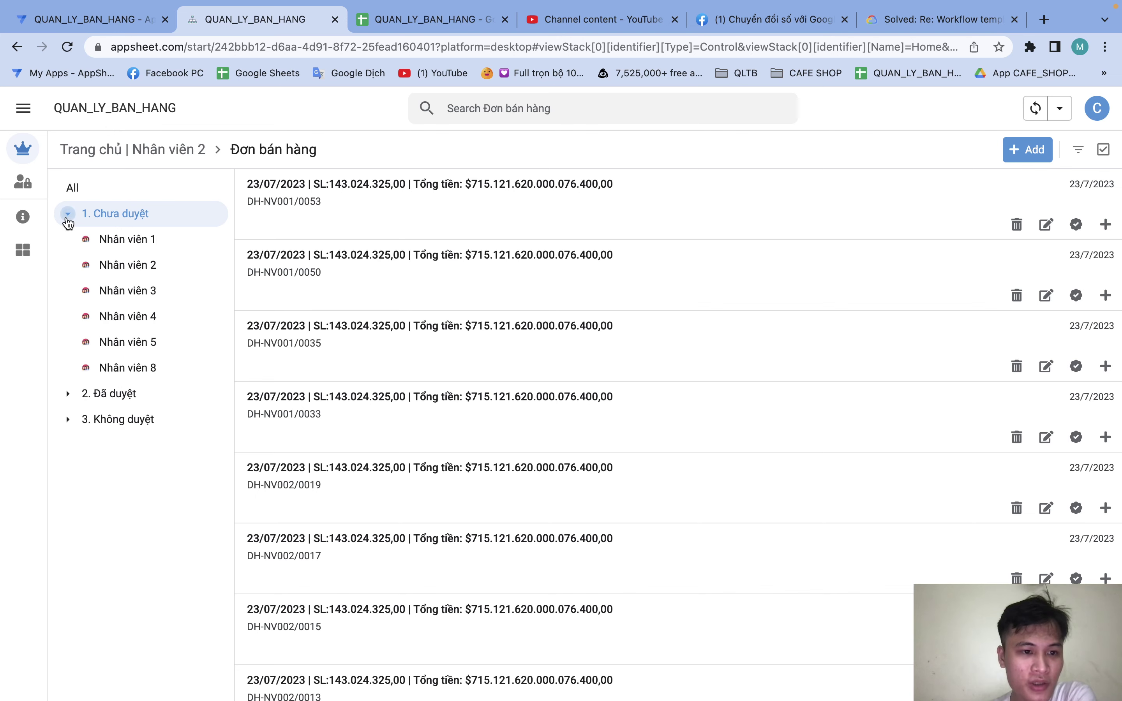
left_click(123, 241)
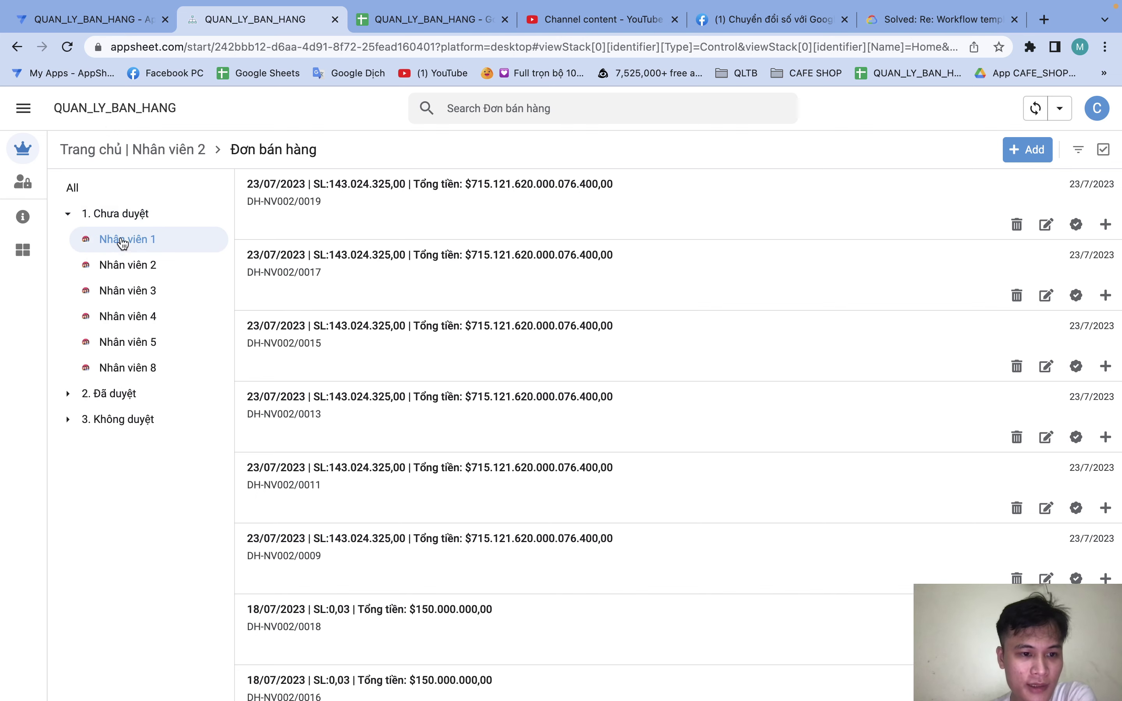
left_click(144, 223)
Look up row 28 about the extra table for Enum and Enumlist data in the Google Sheets outline, and return to the running app.
left_click(398, 19)
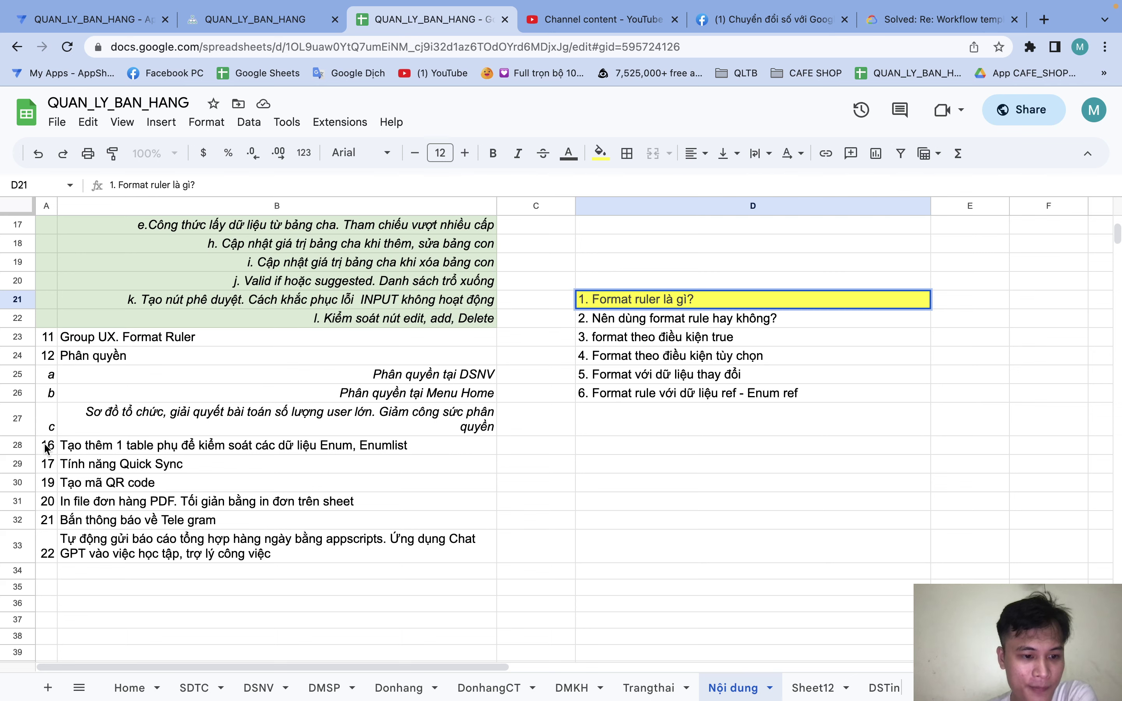
left_click(19, 446)
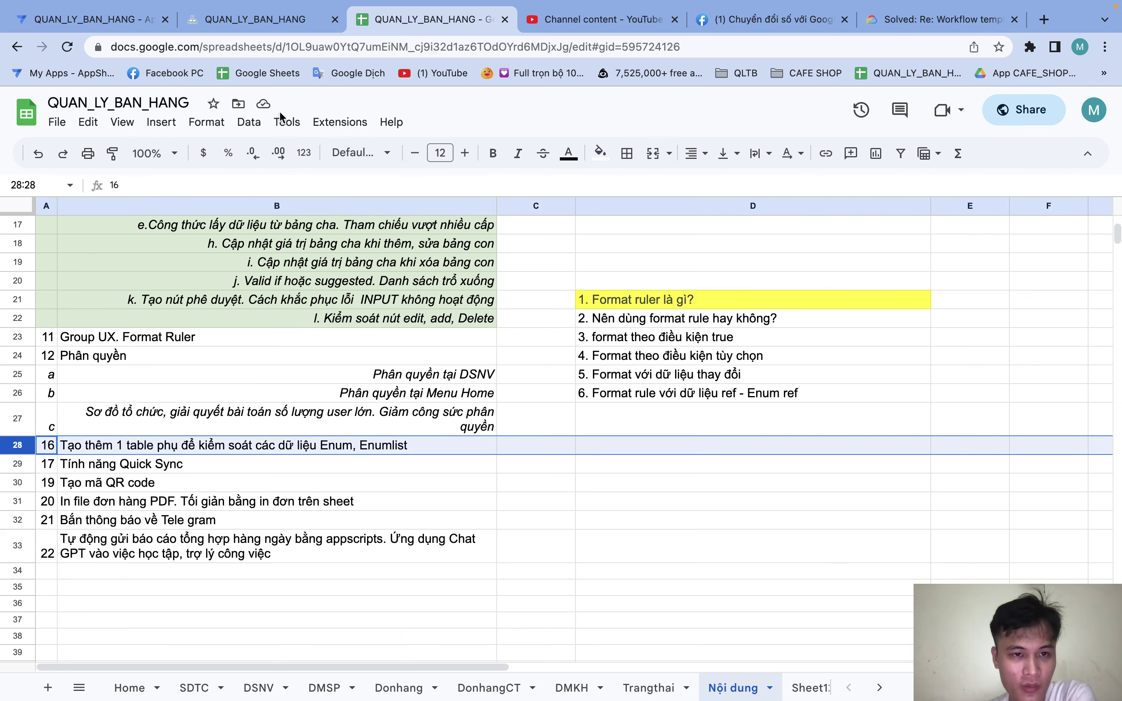
left_click(269, 28)
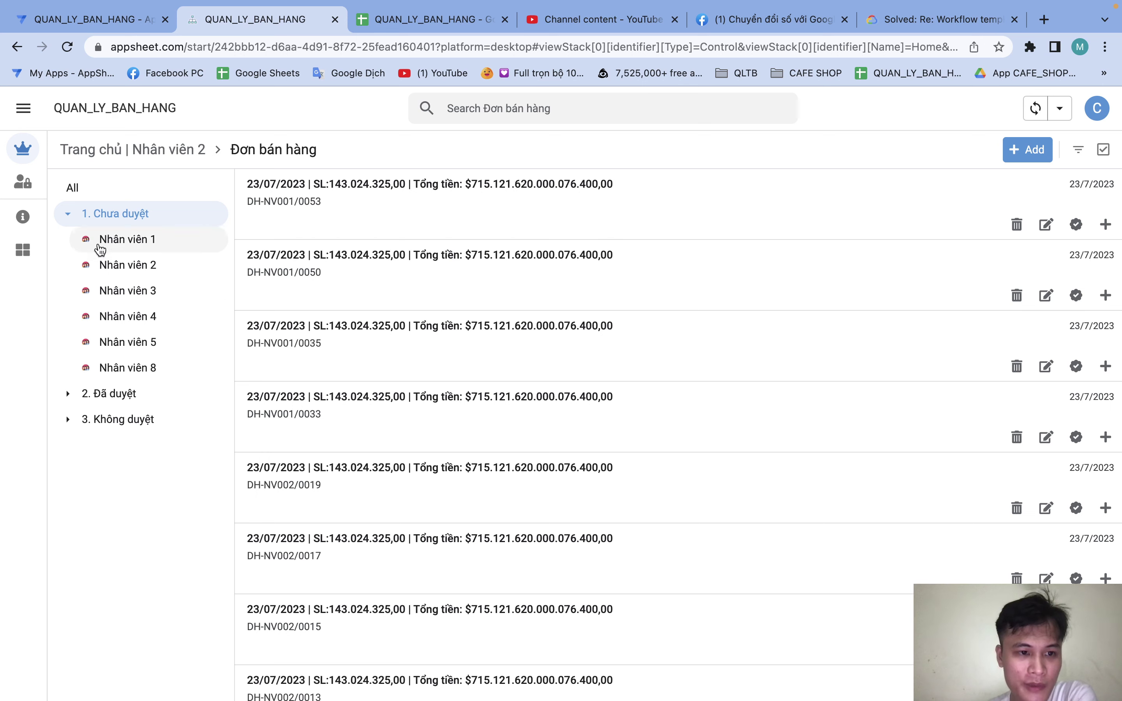
Open one order under "1. Chưa duyệt" and one under "2. Đã duyệt" to check the Trangthai formatting in the detail view.
left_click(417, 219)
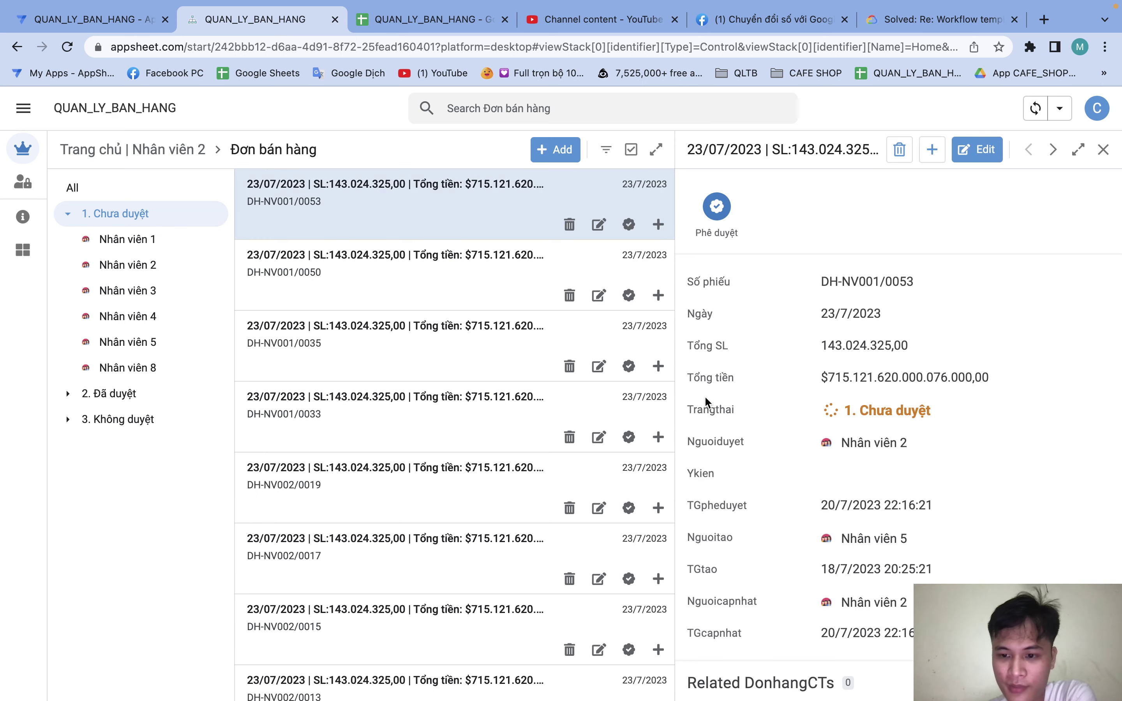
left_click(83, 221)
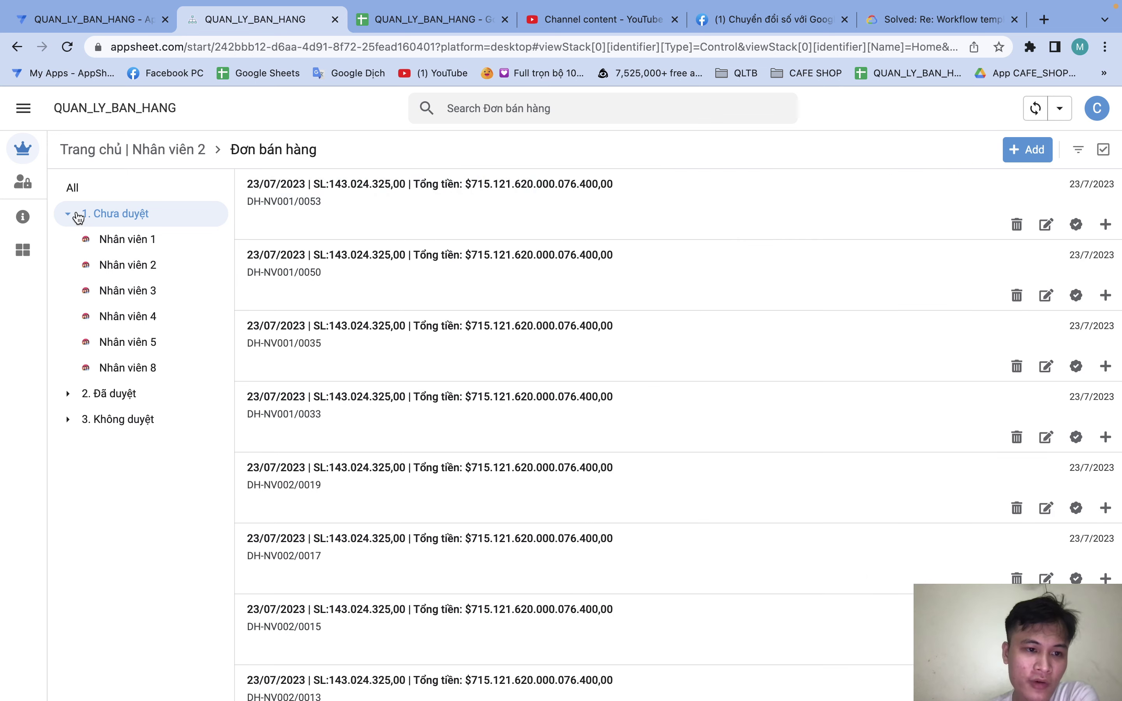
left_click(81, 216)
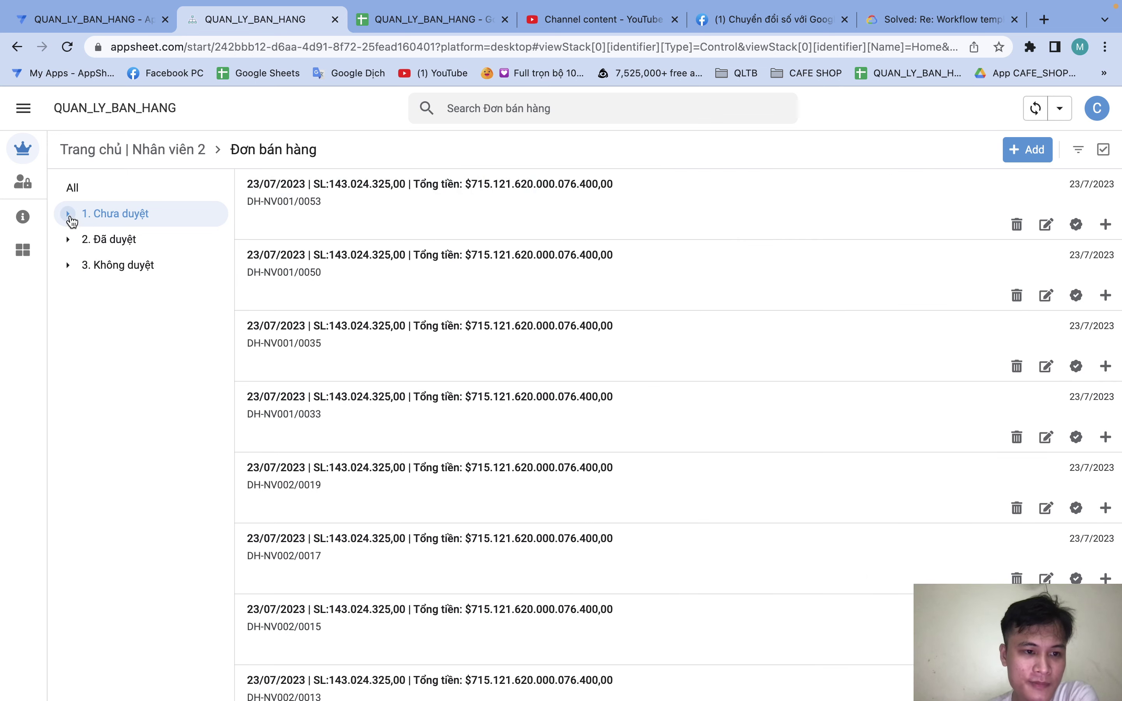
left_click(69, 215)
left_click(123, 240)
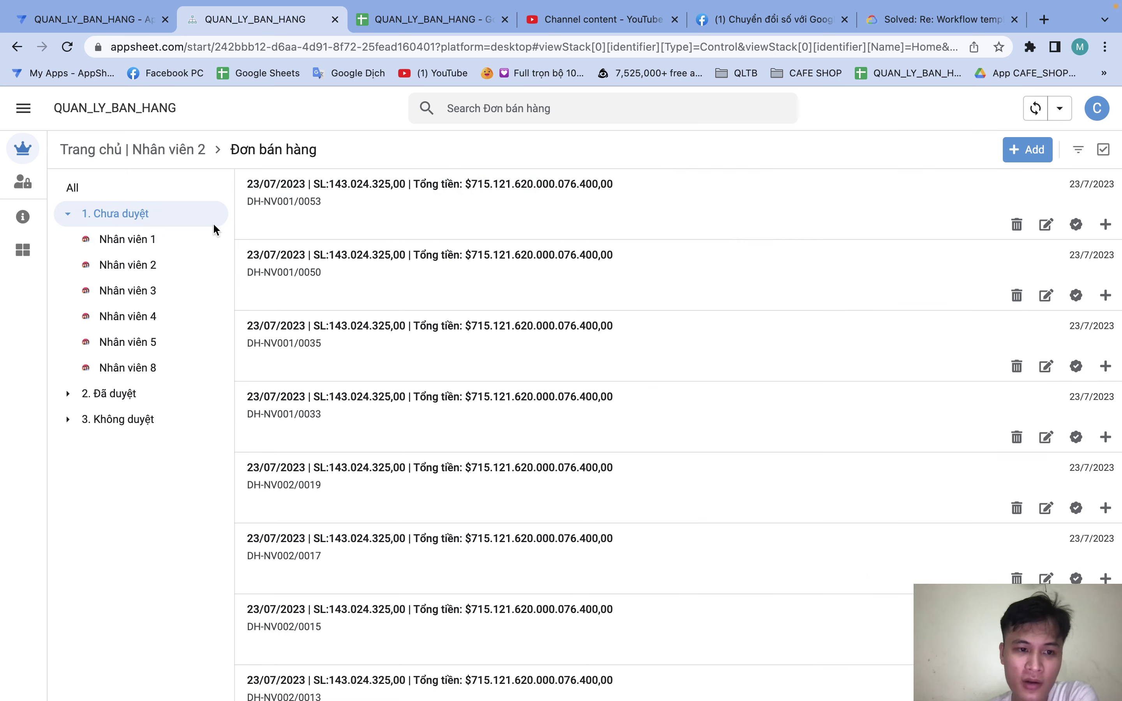
left_click(305, 221)
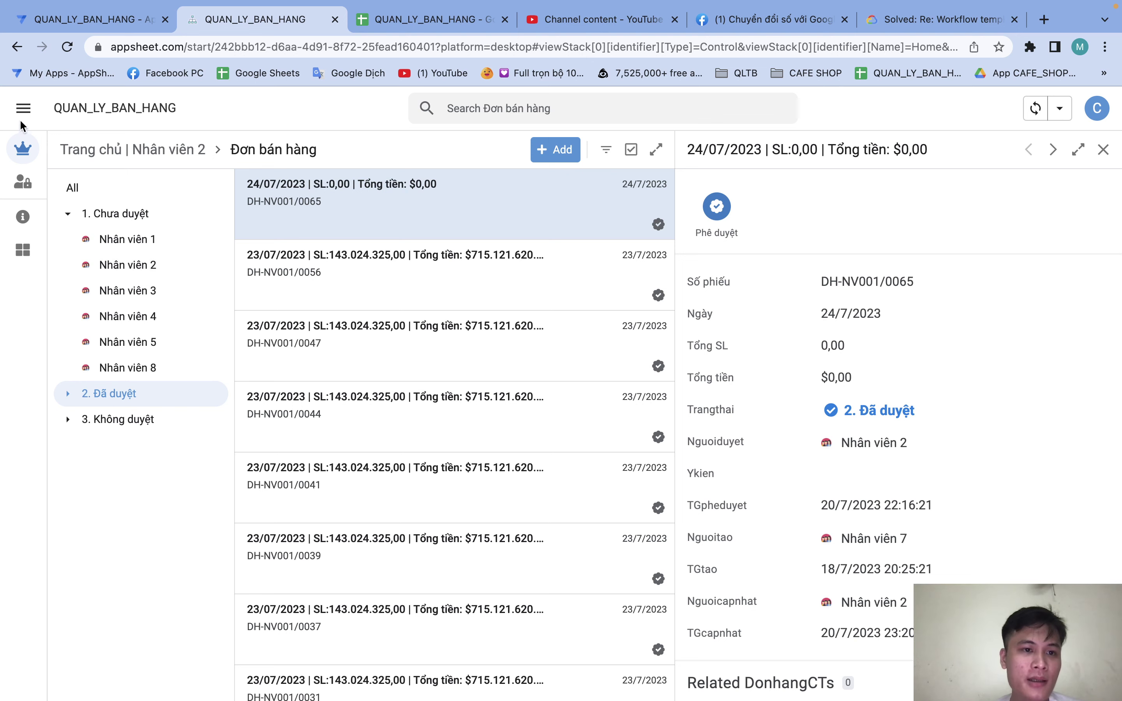
Review the "trangthai_1. Chưa duyệt" rule in the AppSheet editor and compare it with the Trangthai column of the Donhang sheet.
left_click(85, 31)
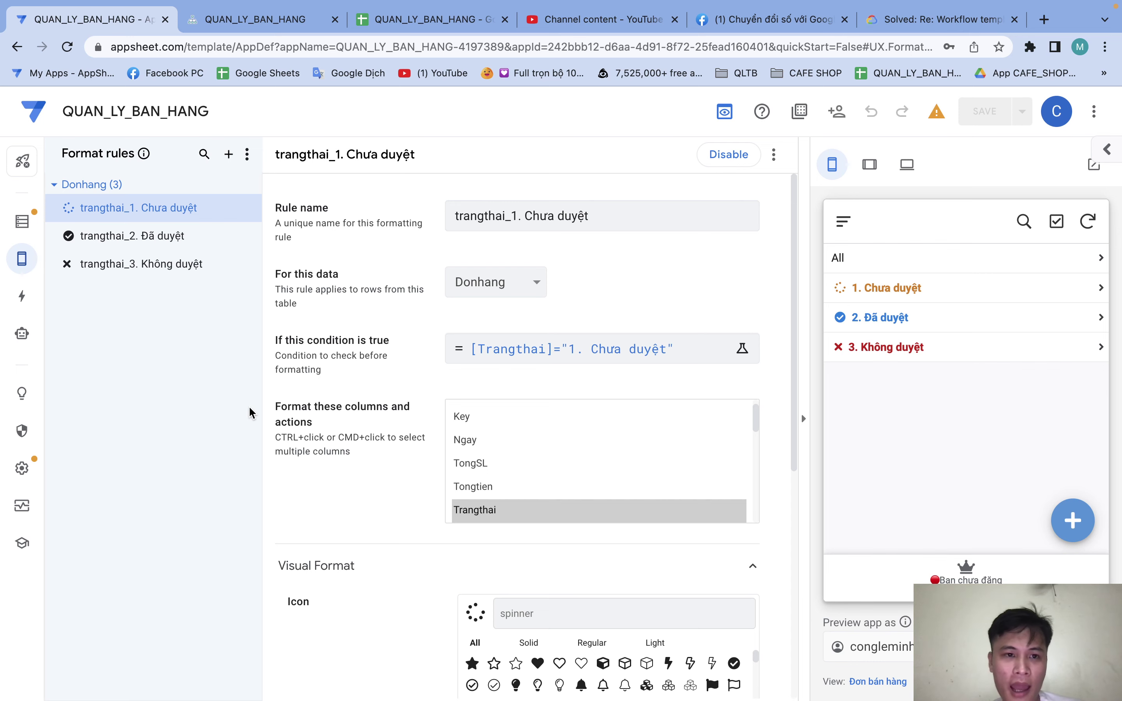
left_click(408, 19)
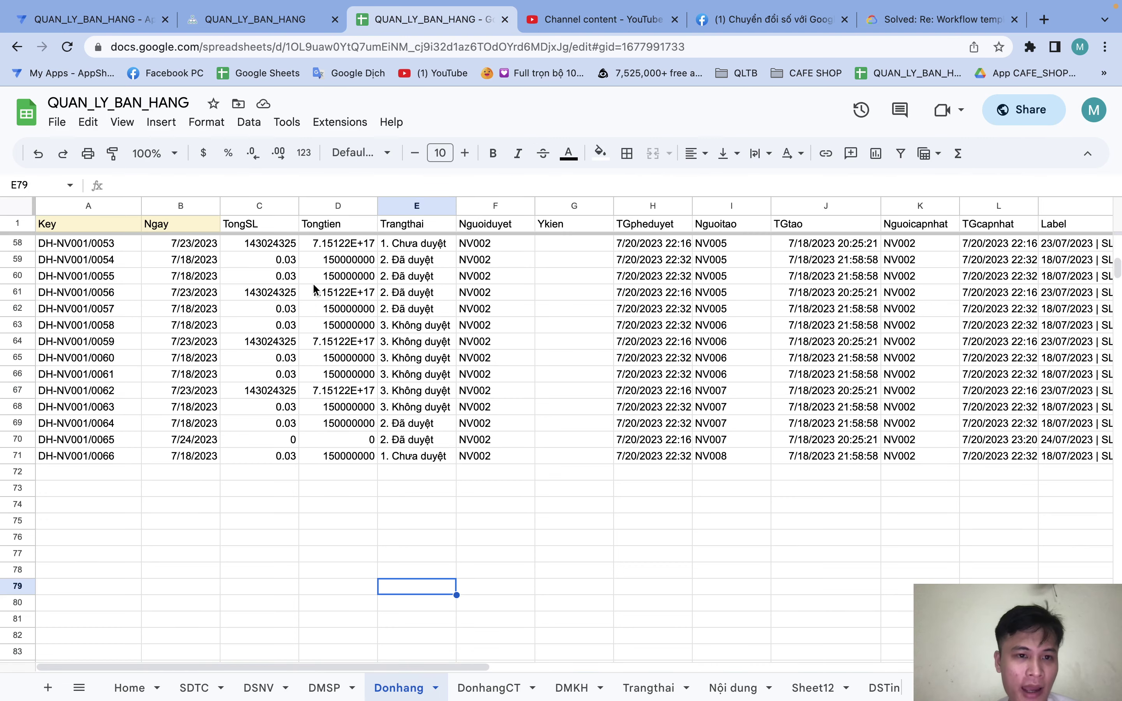
left_click(139, 19)
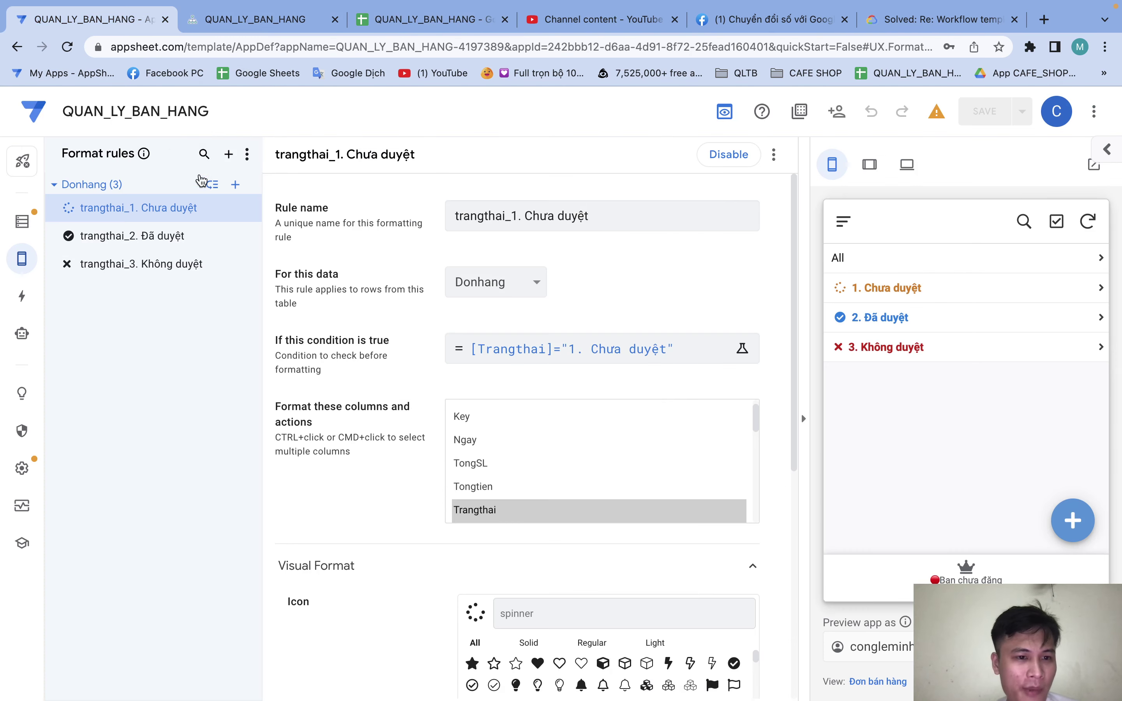
Create a new format rule for the Donhang table and name it donmoianhat.
left_click(229, 154)
left_click(346, 510)
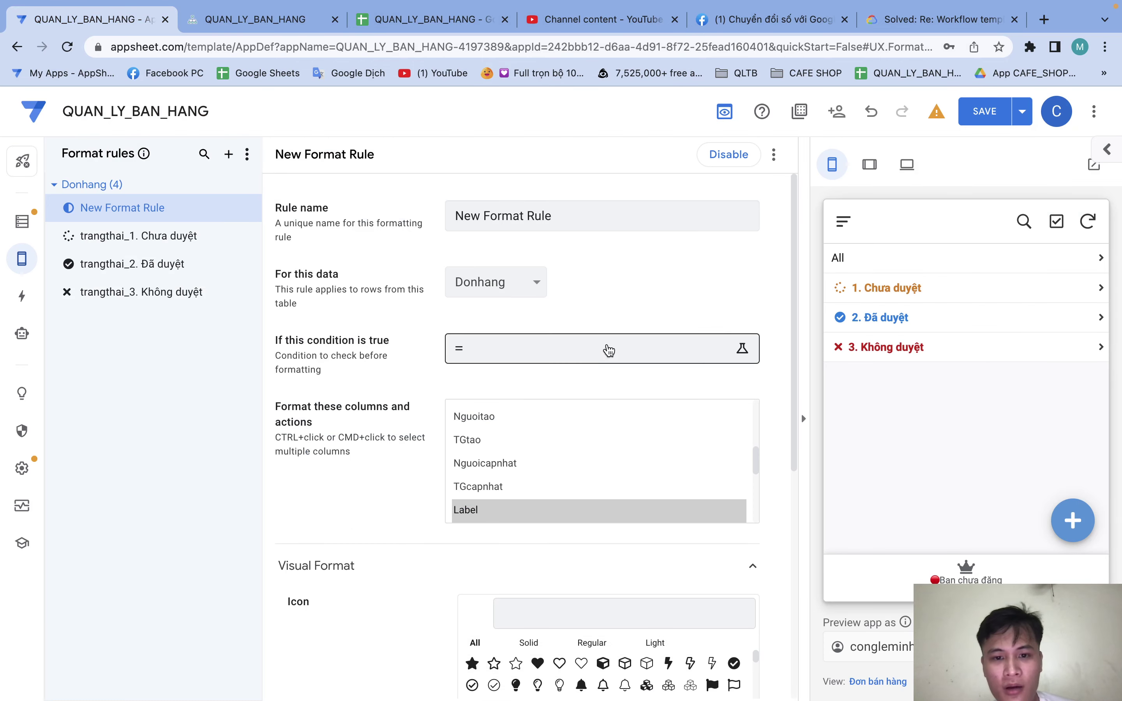
left_click_drag(574, 219, 452, 216)
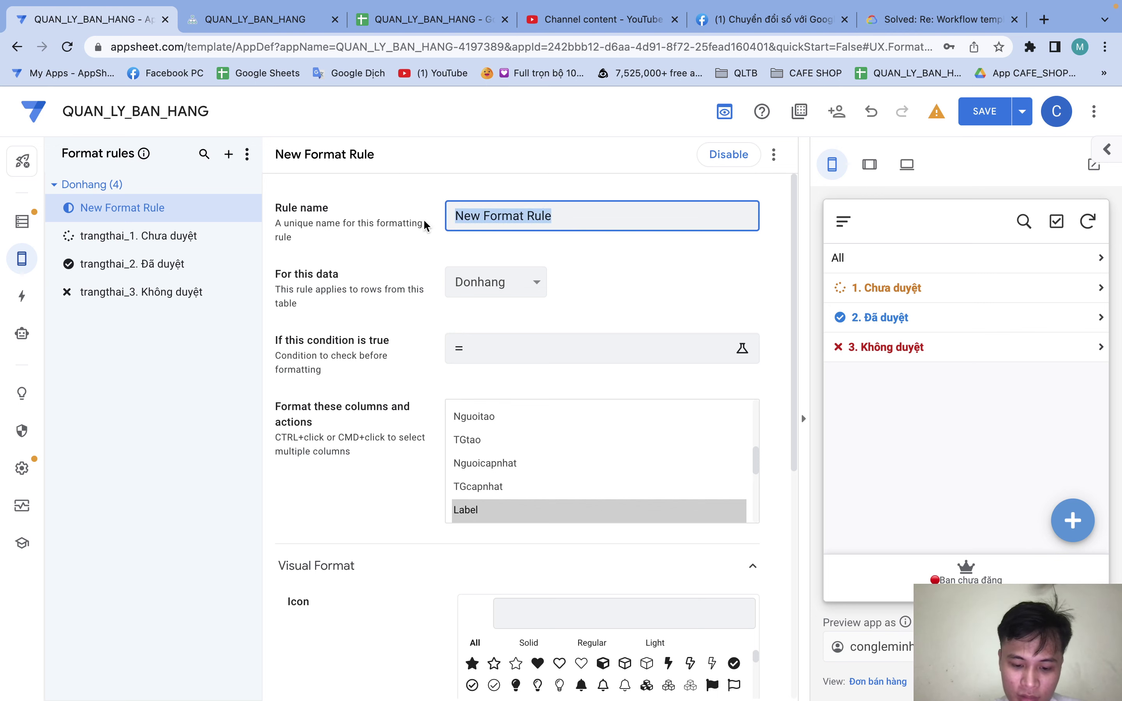
type("donmoianhat")
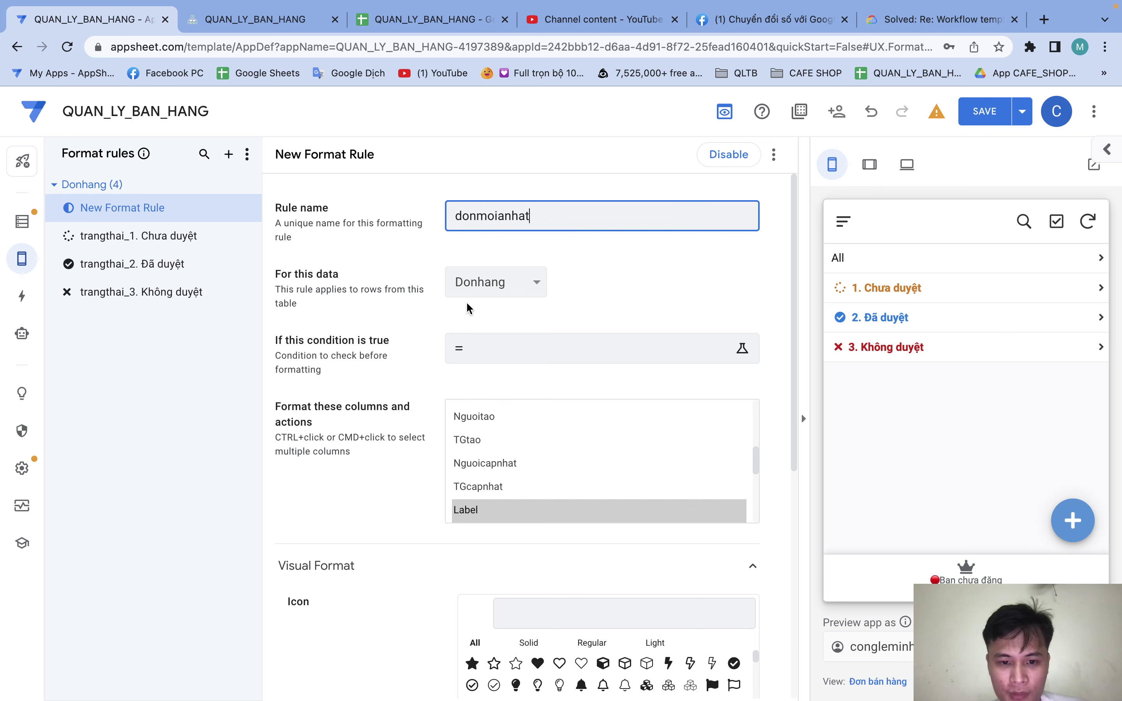
Begin the donmoianhat rule's condition with the expression MAXROW("donhang",_RowNumber).
left_click(493, 345)
type("M")
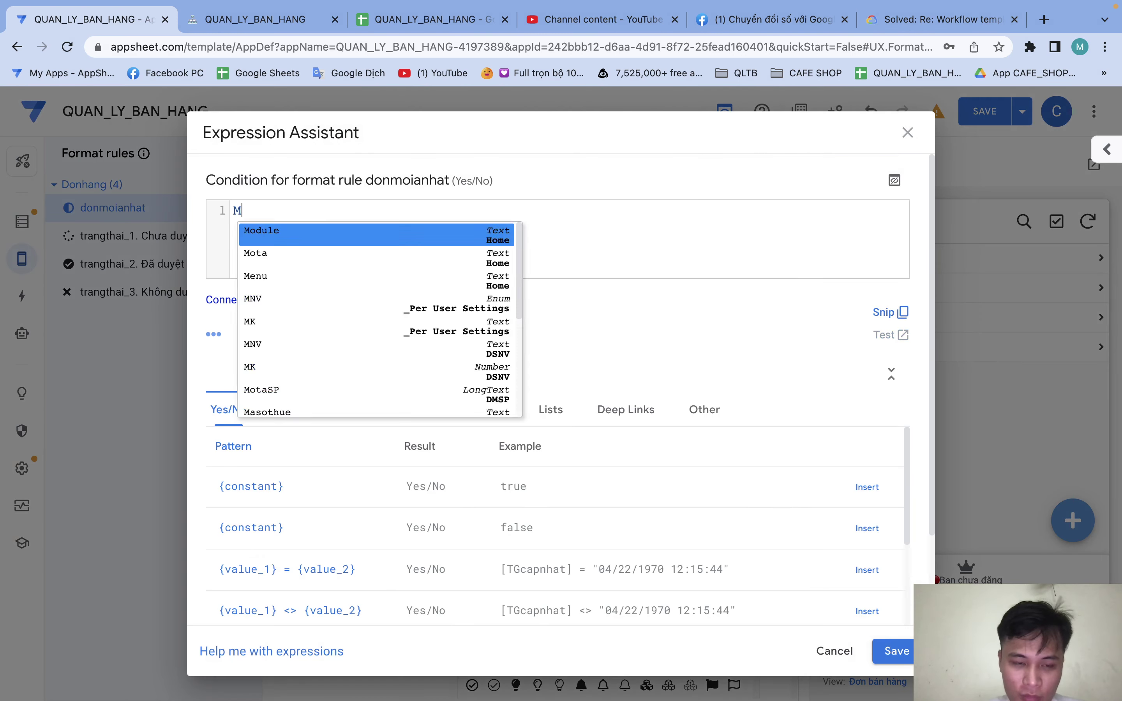
type("AX")
key("Down")
key("Return")
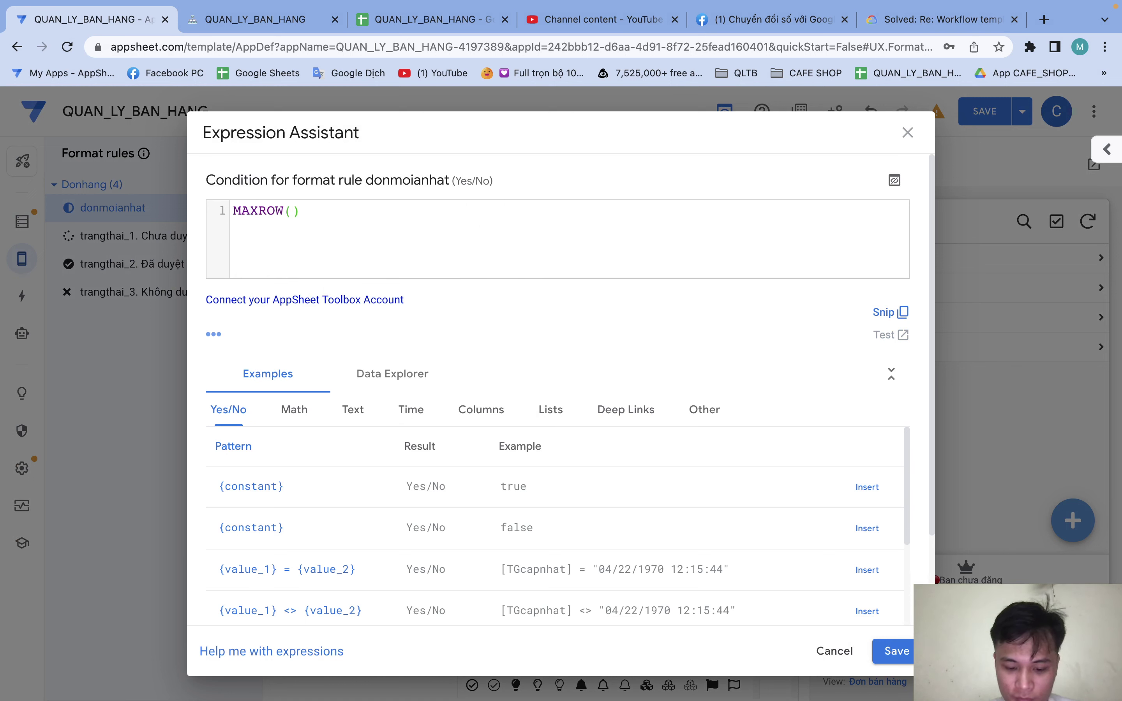
type("\"donhang\"")
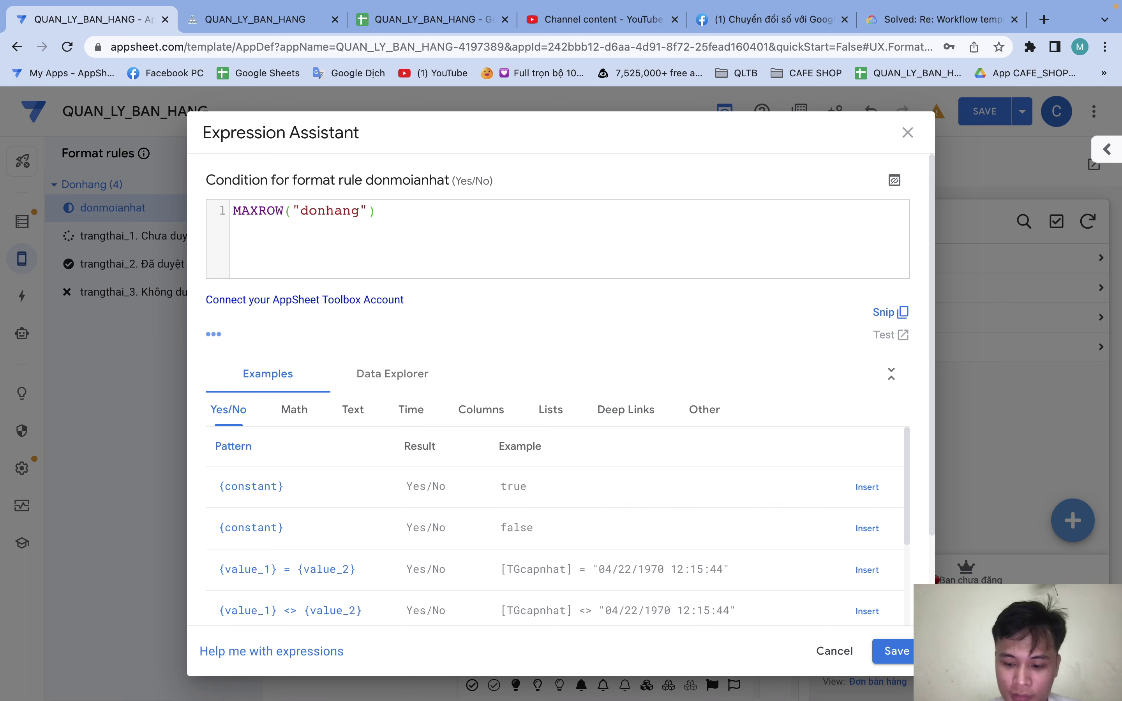
type(",_RO")
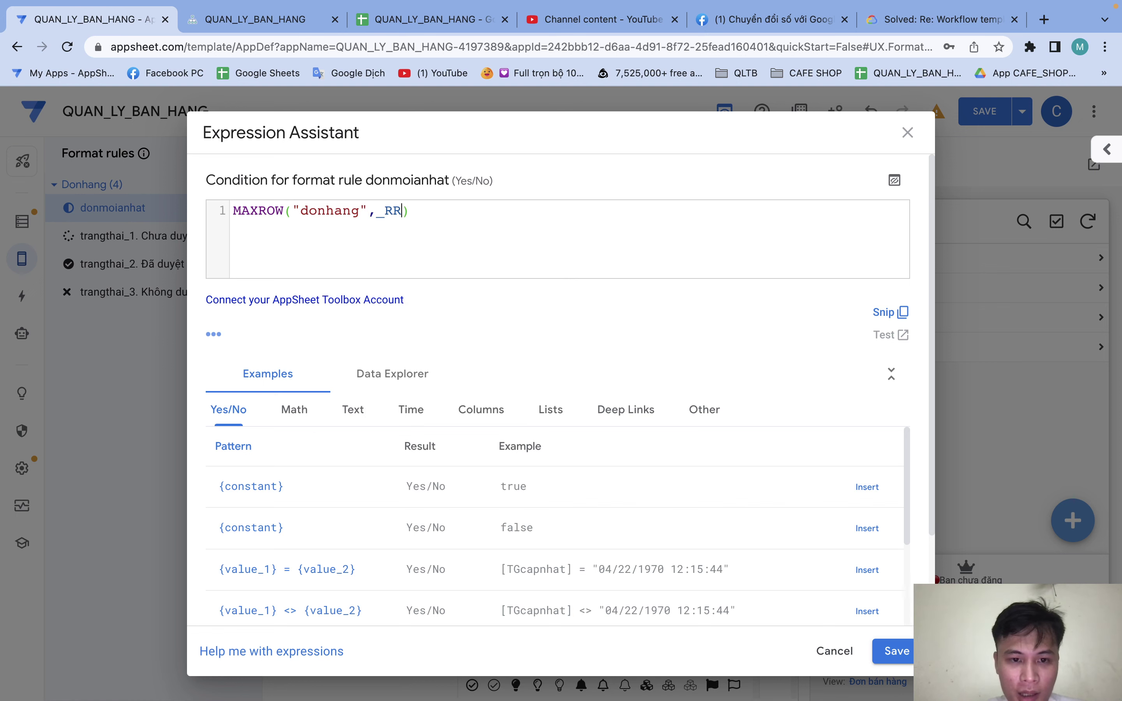
key("BackSpace")
key("Return")
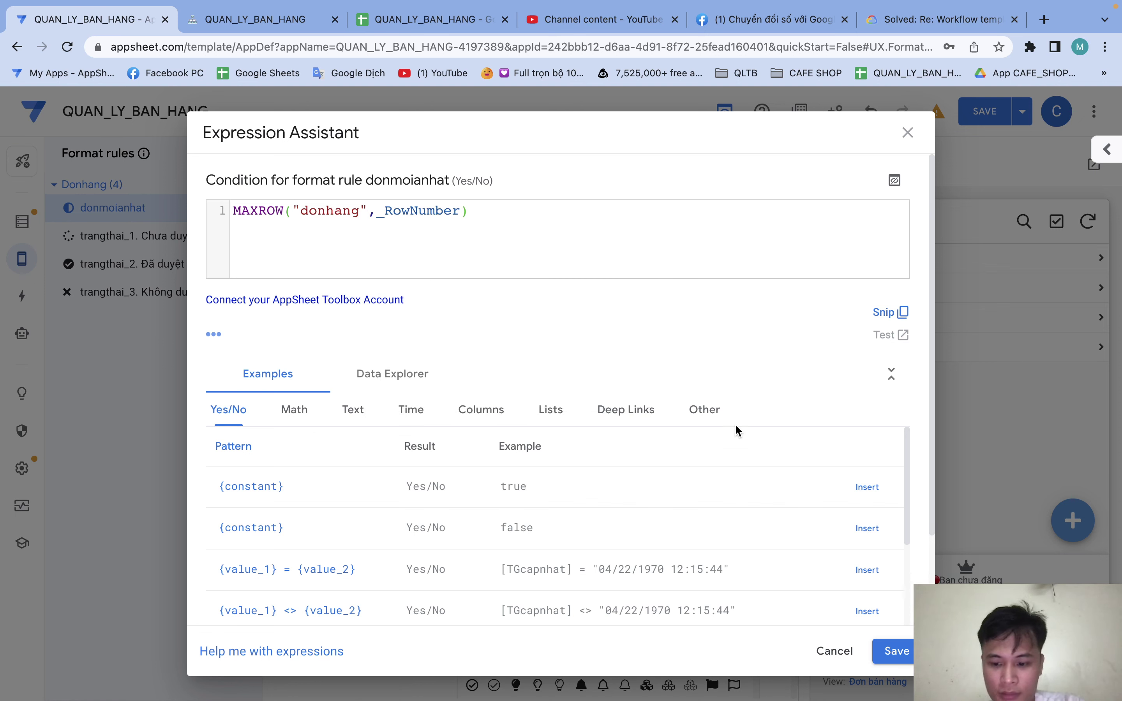
Complete the condition by comparing the MAXROW result with =[_THISROW].[Key], and save the expression.
type("=[_THIS")
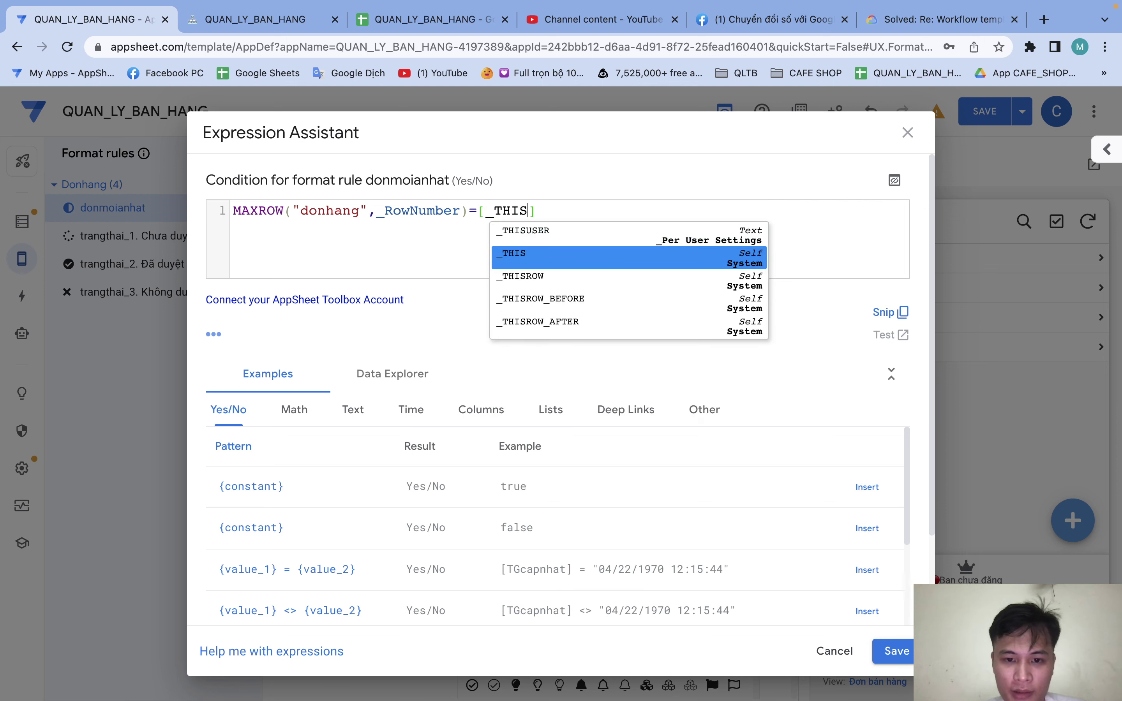
key("Return")
type(".[Key")
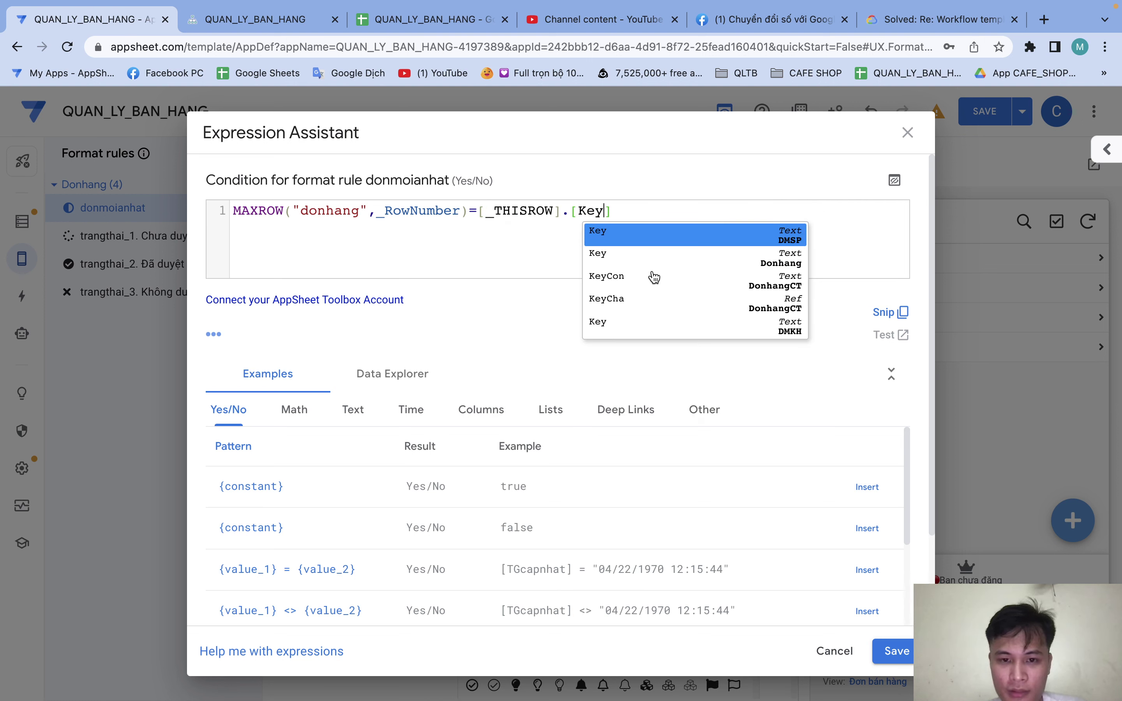
left_click(634, 210)
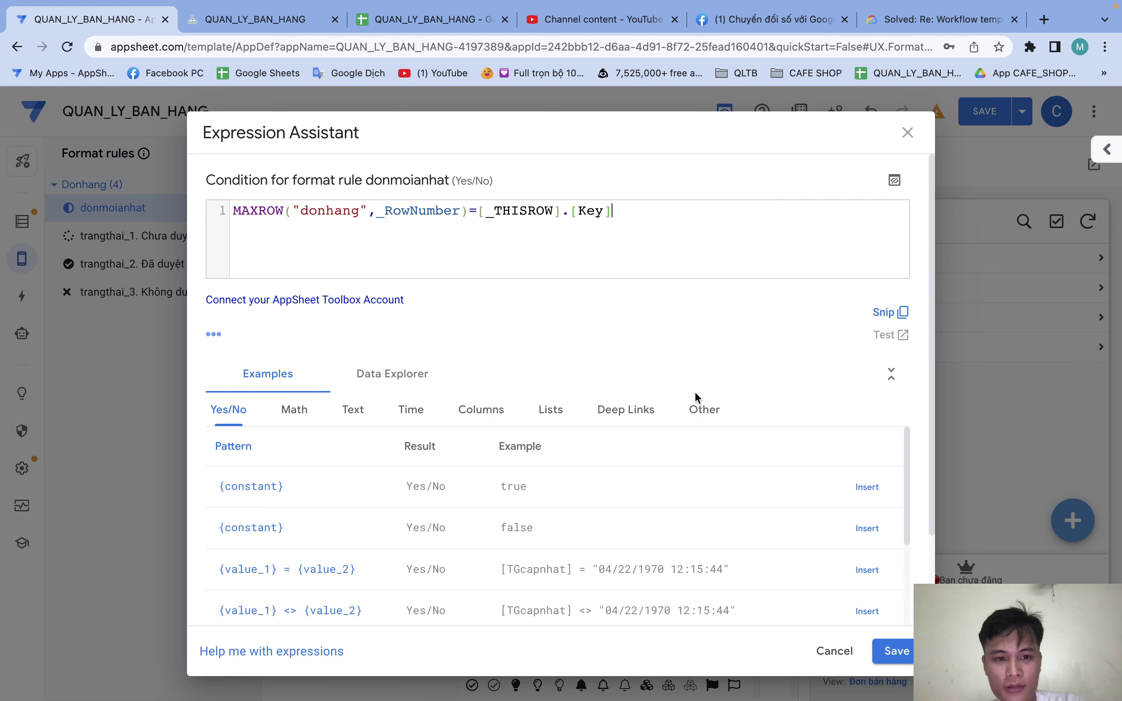
left_click(888, 651)
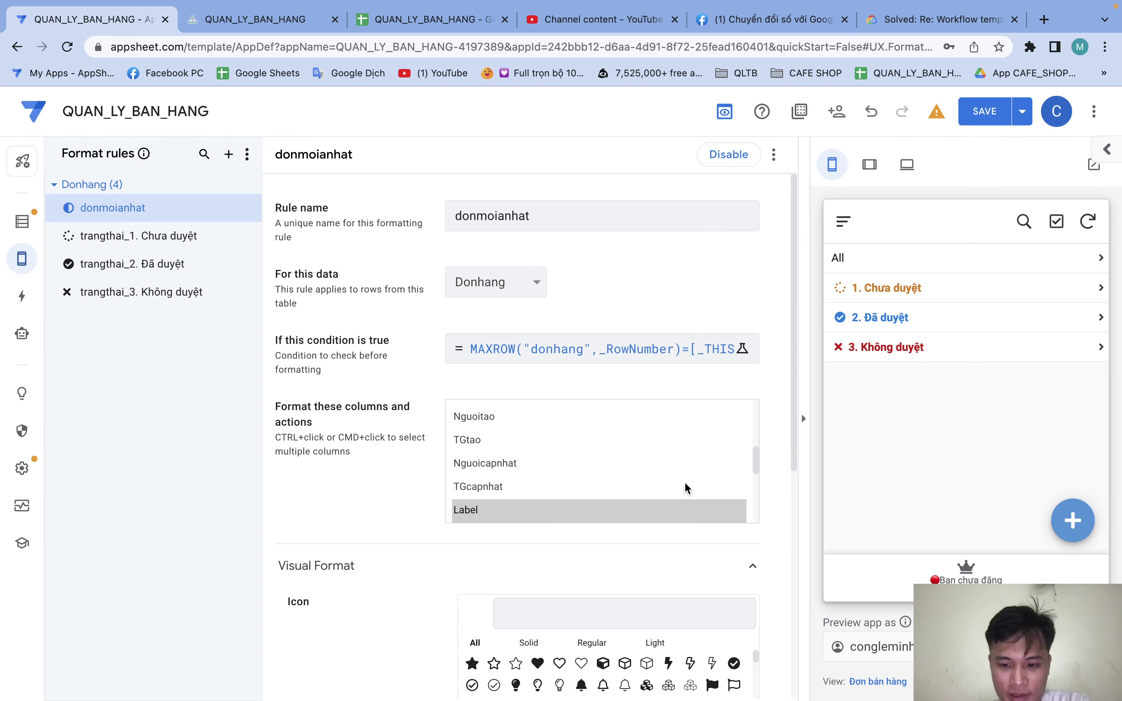
Set the donmoianhat rule's text color to green and save the app.
scroll(461, 589, "down", 5)
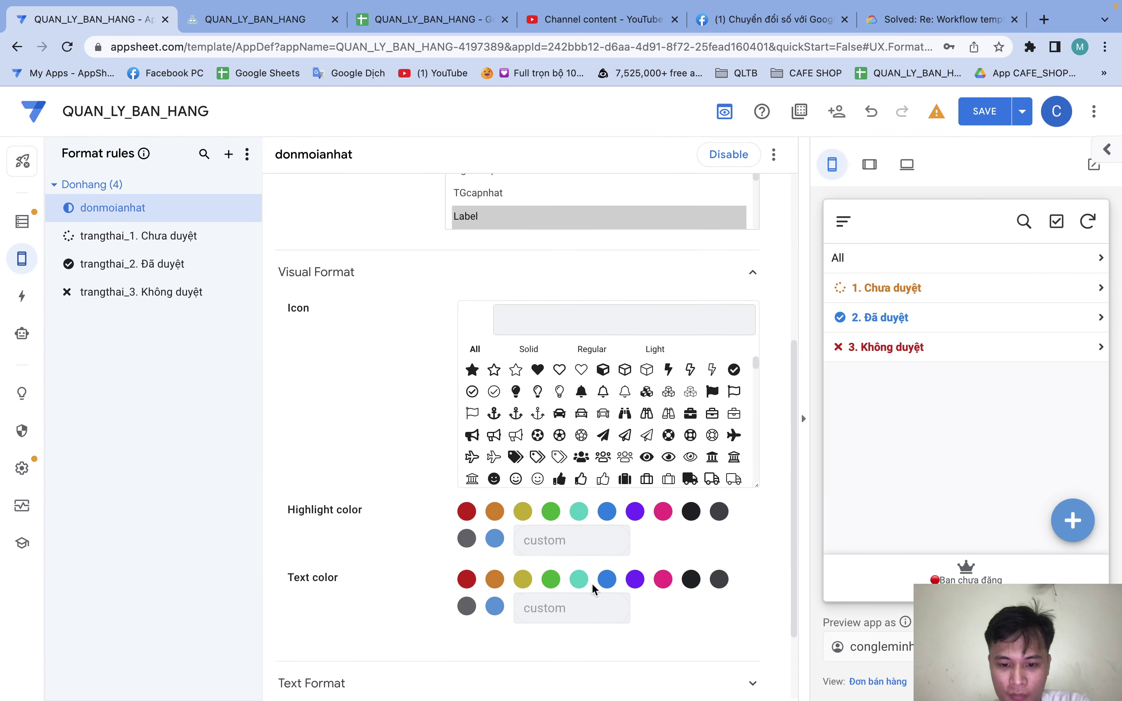
left_click(551, 580)
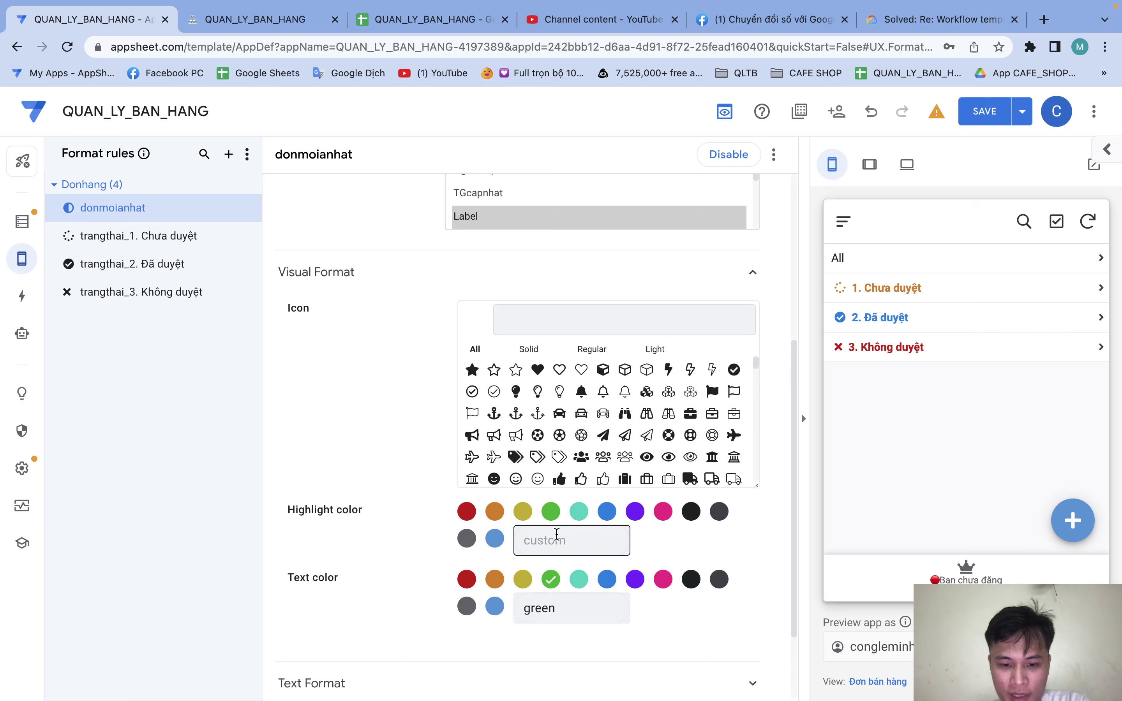
scroll(413, 598, "down", 2)
left_click(980, 124)
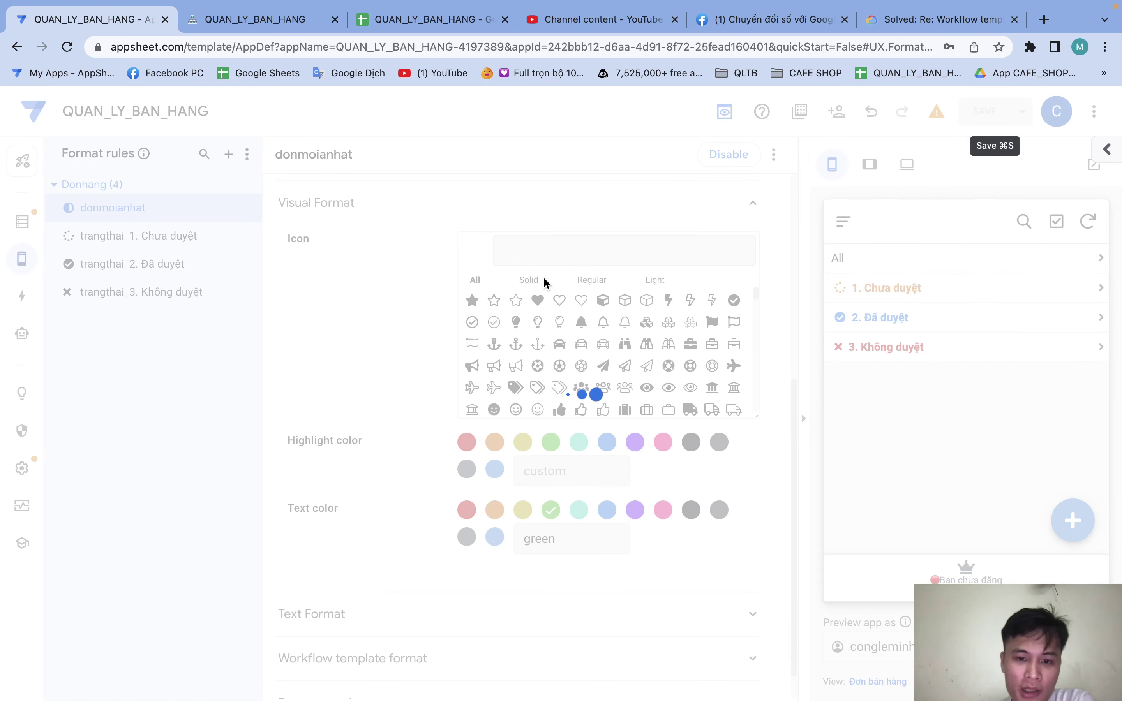
Read the notice on the donmoianhat rule about its condition, and review the condition in the Expression Assistant.
scroll(407, 300, "up", 3)
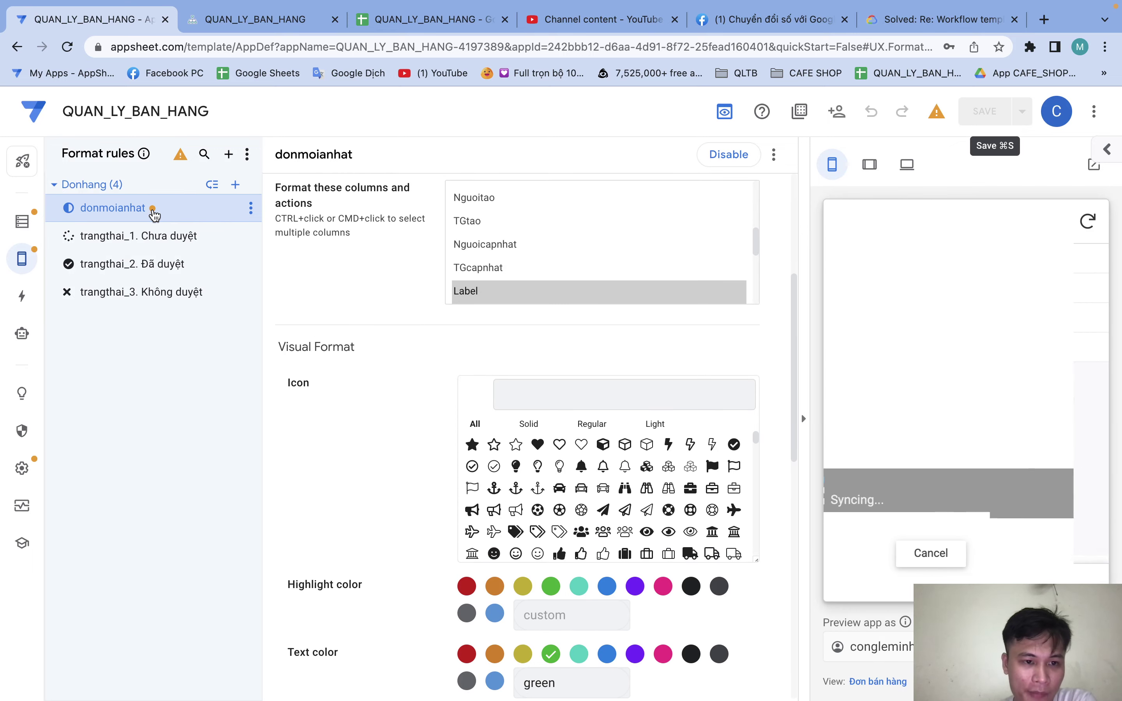
scroll(378, 219, "up", 5)
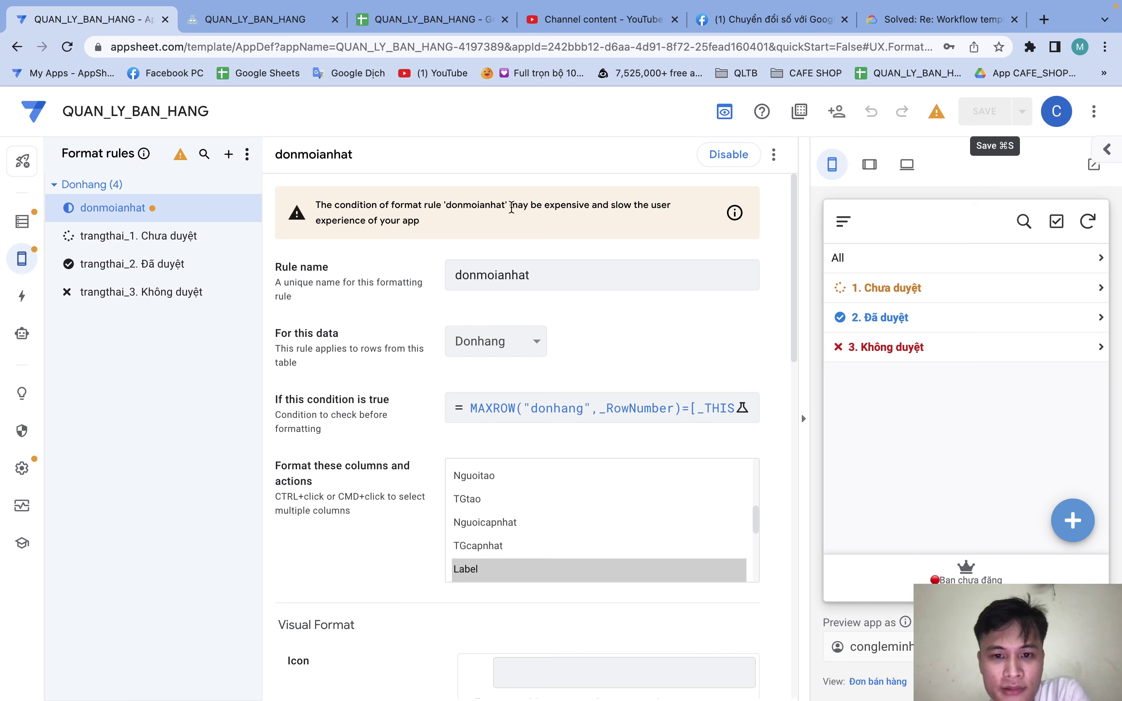
left_click_drag(510, 208, 583, 207)
left_click(546, 207)
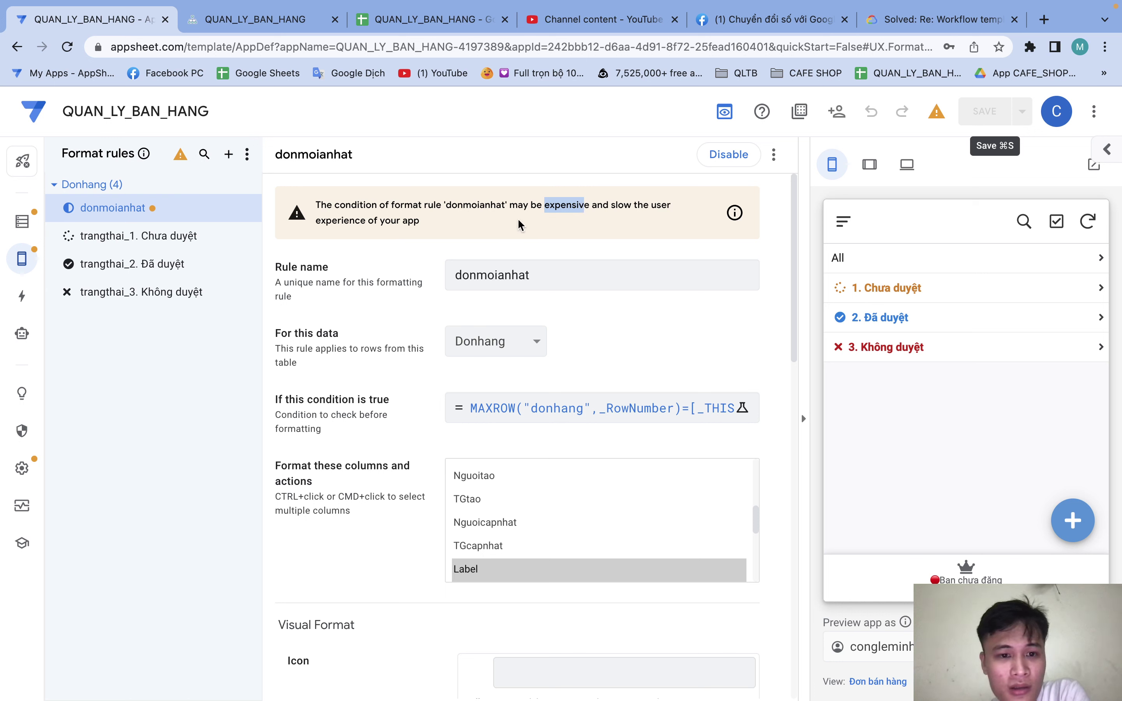
left_click_drag(420, 220, 380, 222)
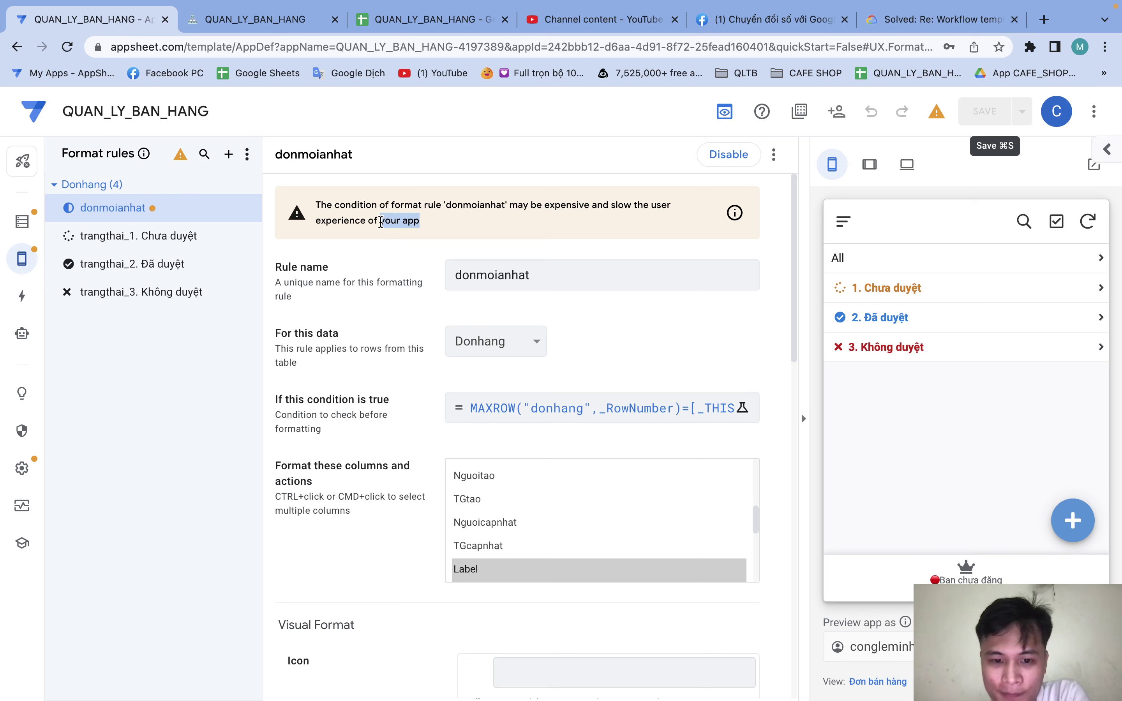
left_click(481, 398)
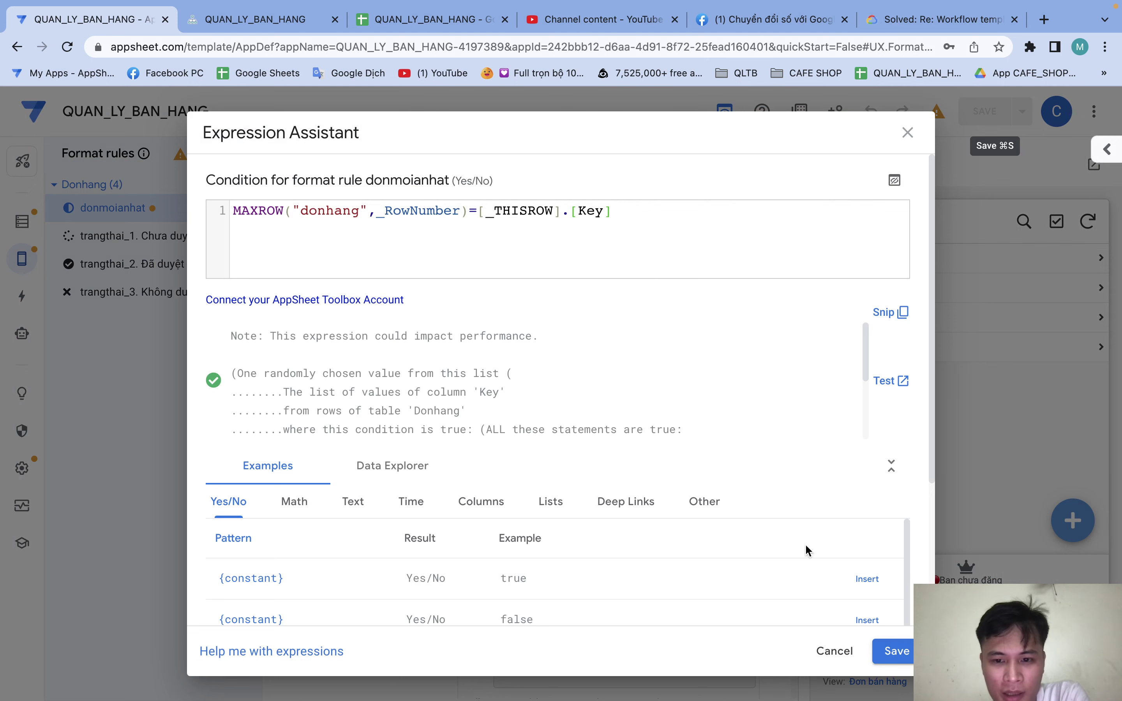
left_click(883, 649)
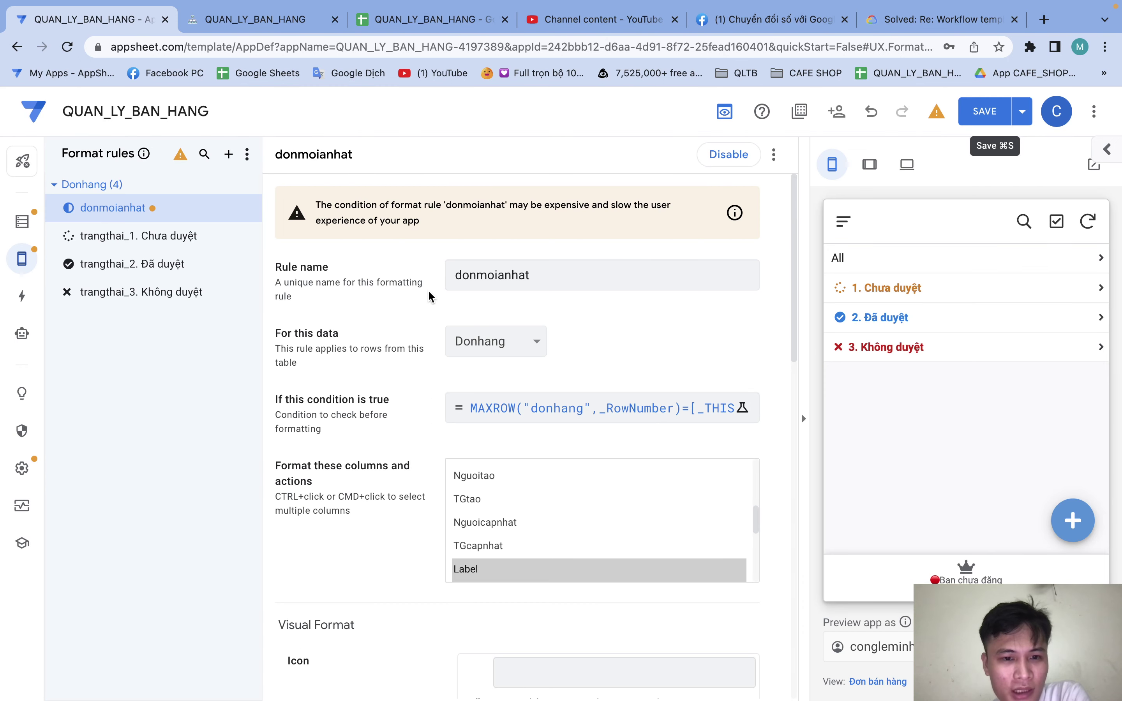